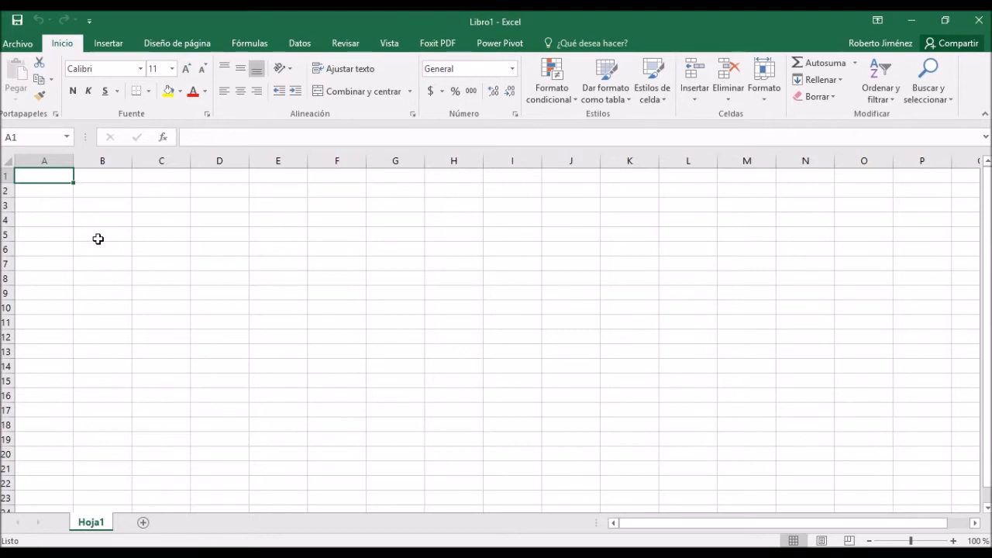
Enter the heading Persona in cell A1 and the numbers 1 and 2 in the two cells below it.
{"action": "key", "text": "Down"}
{"action": "key", "text": "Up"}
{"action": "type", "text": "Persona"}
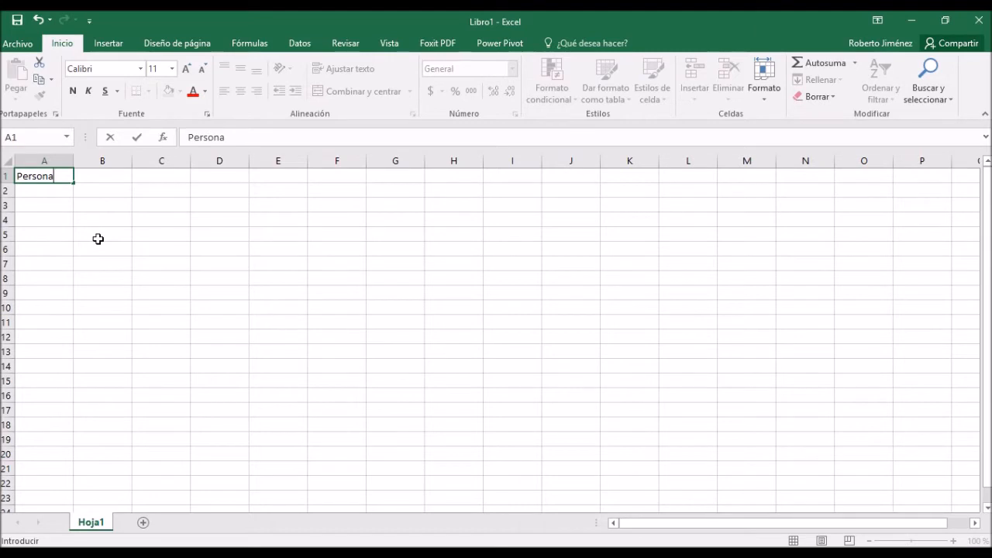
{"action": "key", "text": "Return"}
{"action": "type", "text": "1"}
{"action": "key", "text": "Return"}
{"action": "type", "text": "2"}
{"action": "key", "text": "Return"}
Extend the number series from A2:A3 down column A to cell A51, numbering the persons up to 50.
{"action": "key", "text": "Up"}
{"action": "key", "text": "Up"}
{"action": "key", "text": "shift+Down"}
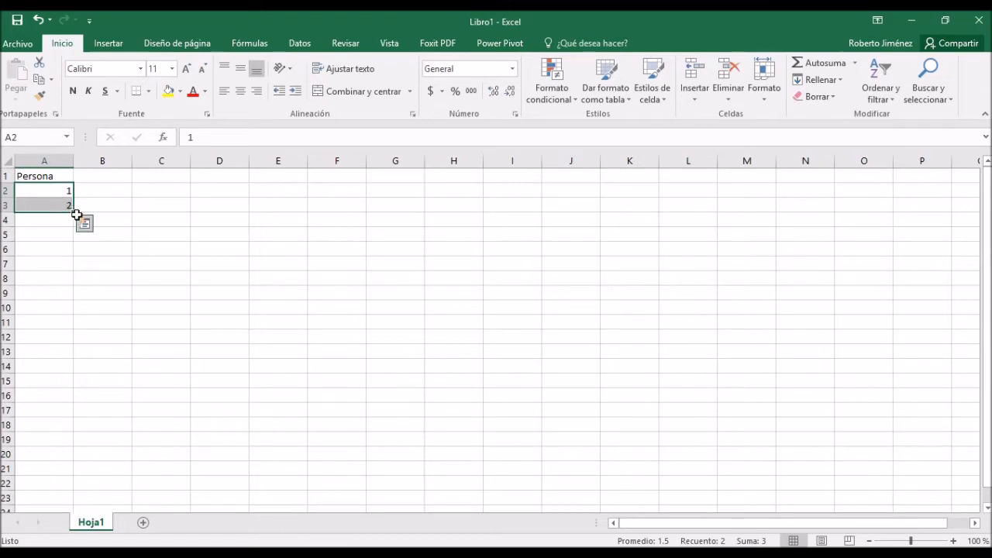
{"action": "left_click_drag", "start_coordinate": [73, 211], "coordinate": [67, 472]}
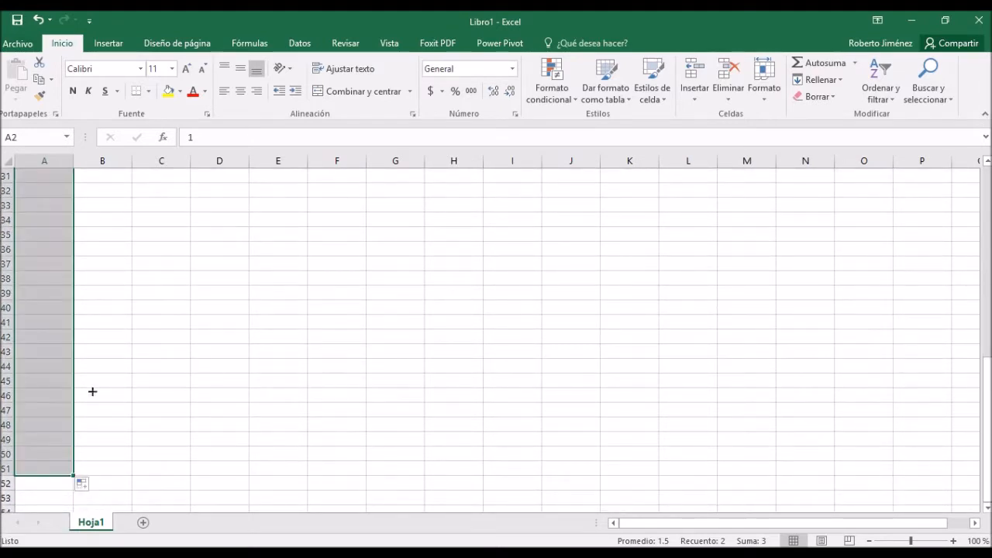
Center the contents of all cells in the sheet horizontally.
{"action": "left_click", "coordinate": [7, 159]}
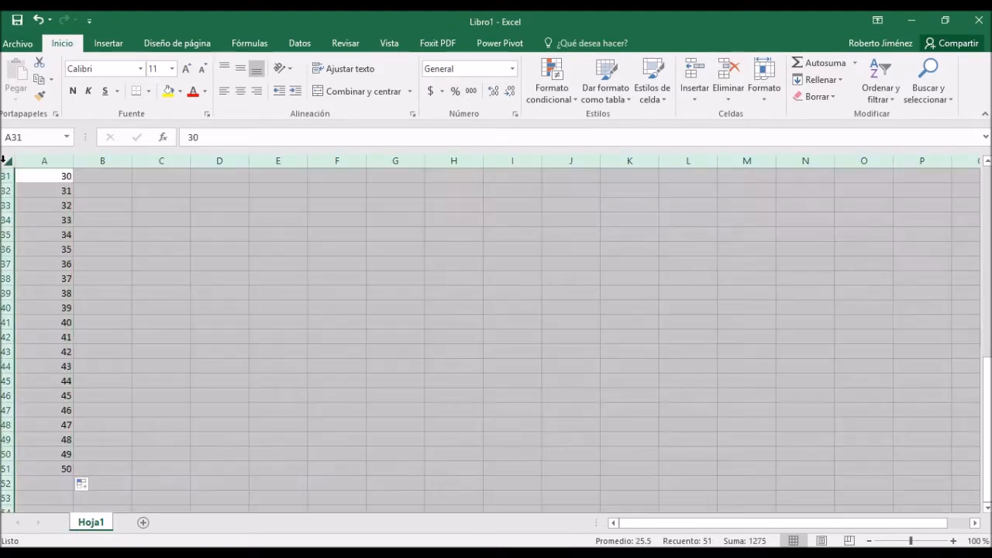
{"action": "left_click", "coordinate": [241, 89]}
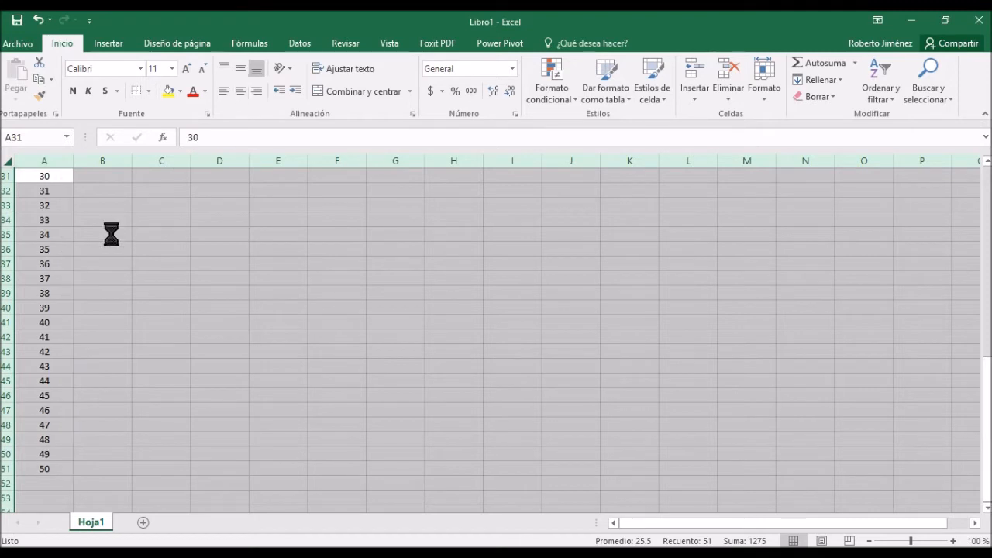
{"action": "left_click", "coordinate": [111, 234]}
Enter the column headings Grupo 1 in cell B1 and Grupo 2 in cell C1.
{"action": "key", "text": "ctrl+Up"}
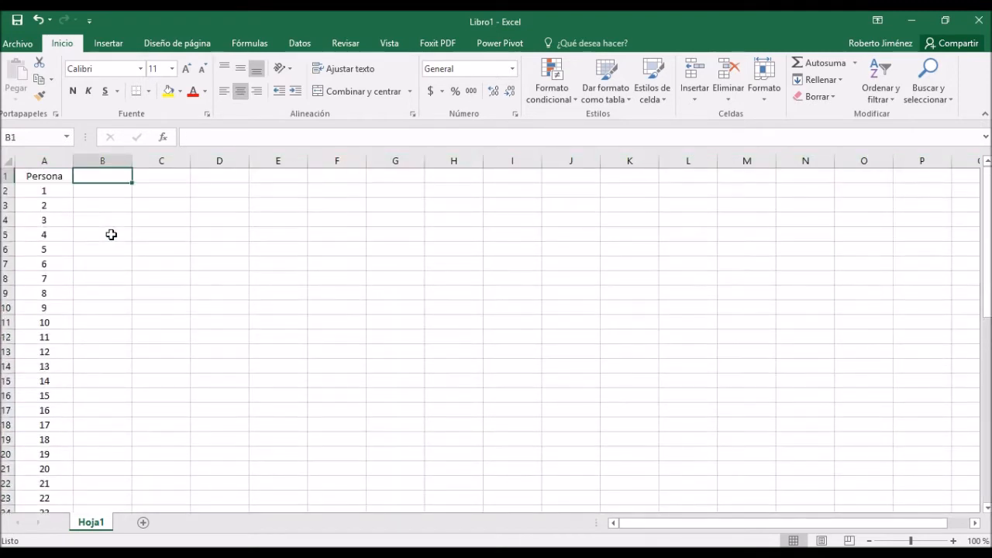
{"action": "key", "text": "Left"}
{"action": "key", "text": "Right"}
{"action": "key", "text": "Left"}
{"action": "type", "text": "Gr"}
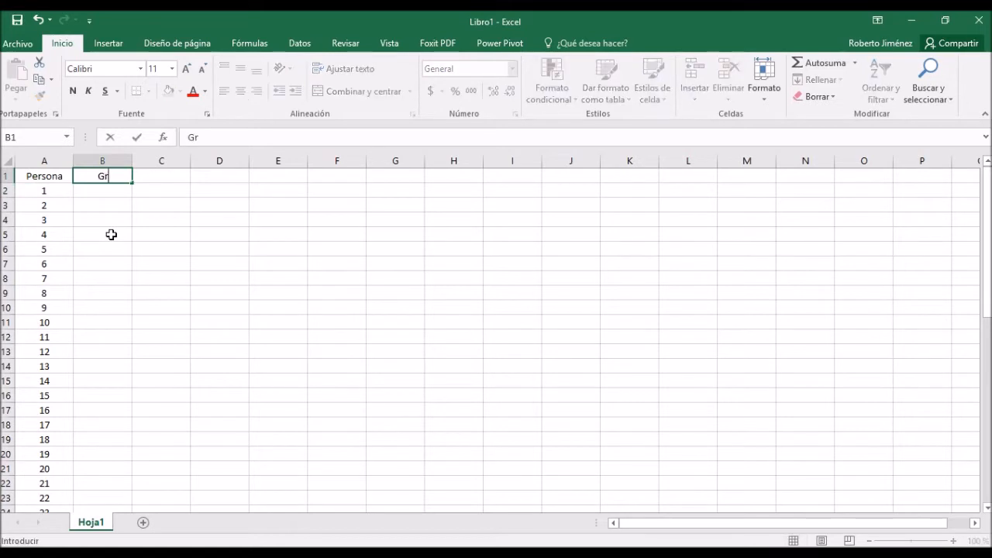
{"action": "type", "text": "upo 1"}
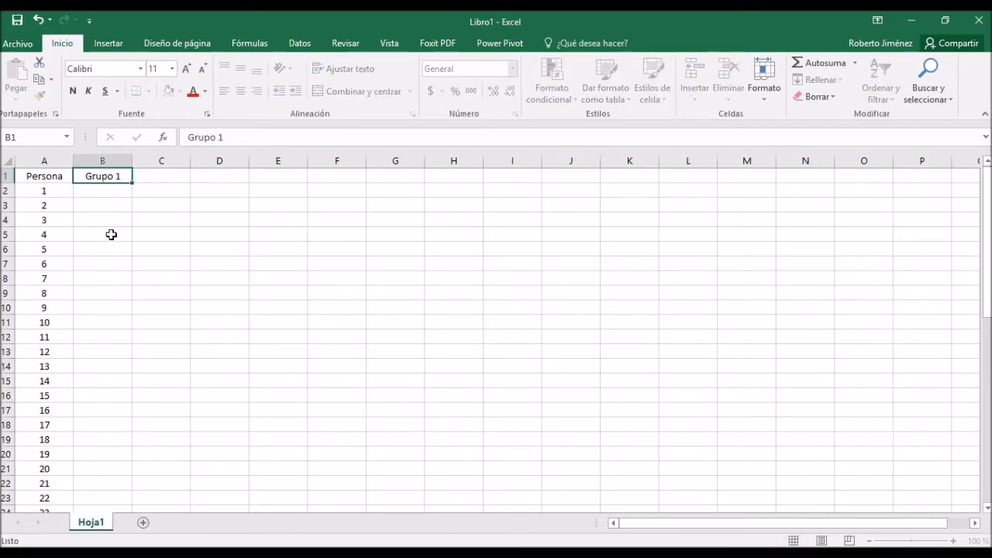
{"action": "key", "text": "Return"}
{"action": "key", "text": "Up"}
{"action": "key", "text": "Right"}
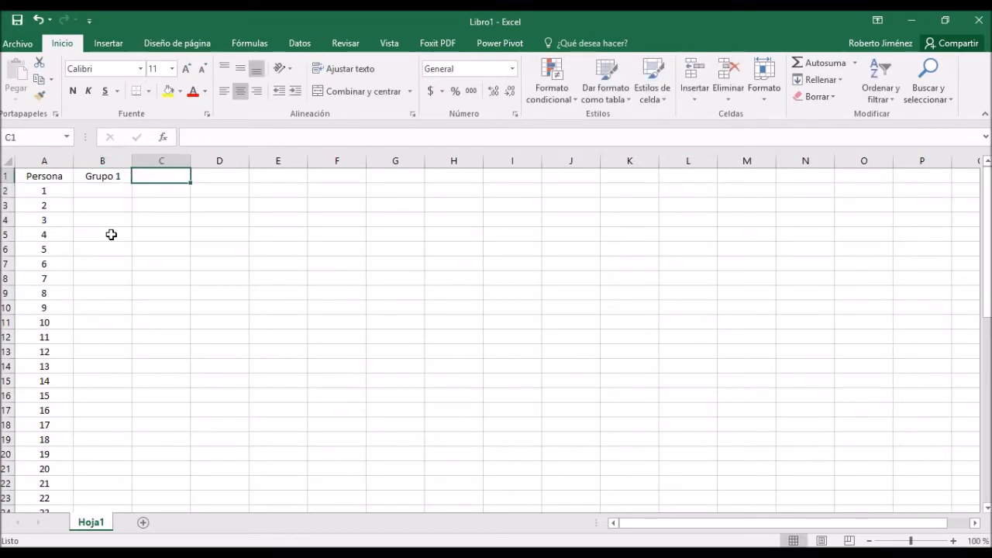
{"action": "type", "text": "Grupo 2"}
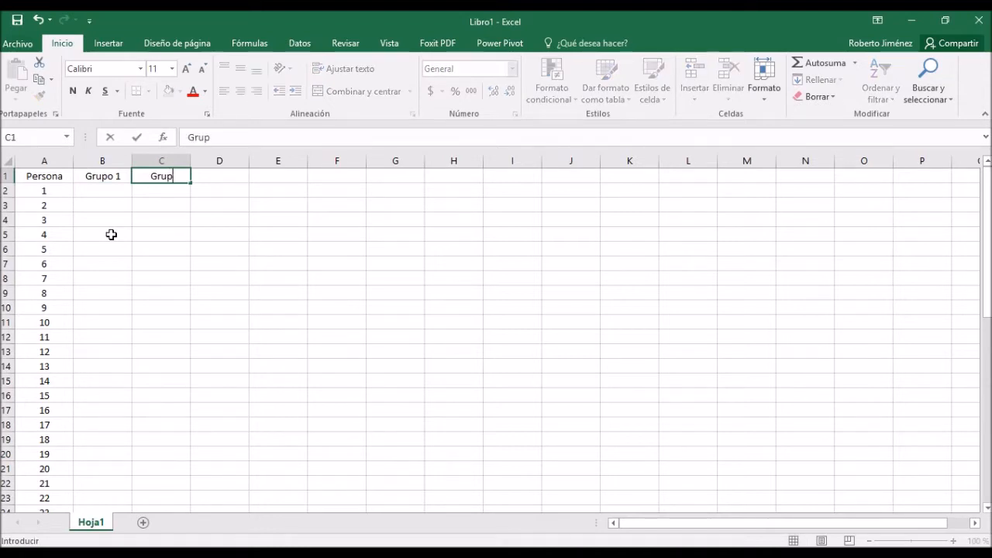
{"action": "key", "text": "Return"}
{"action": "key", "text": "Up"}
{"action": "key", "text": "Left"}
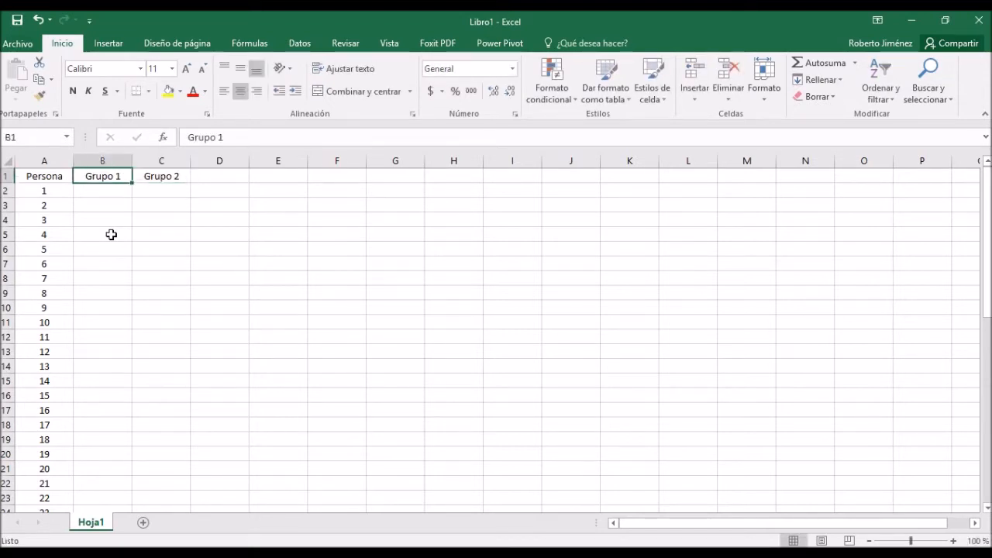
Extend the Grupo heading series from B1:C1 across row 1 to cell ABK1, reaching Grupo 738.
{"action": "key", "text": "shift+Right"}
{"action": "left_click_drag", "start_coordinate": [191, 187], "coordinate": [883, 233]}
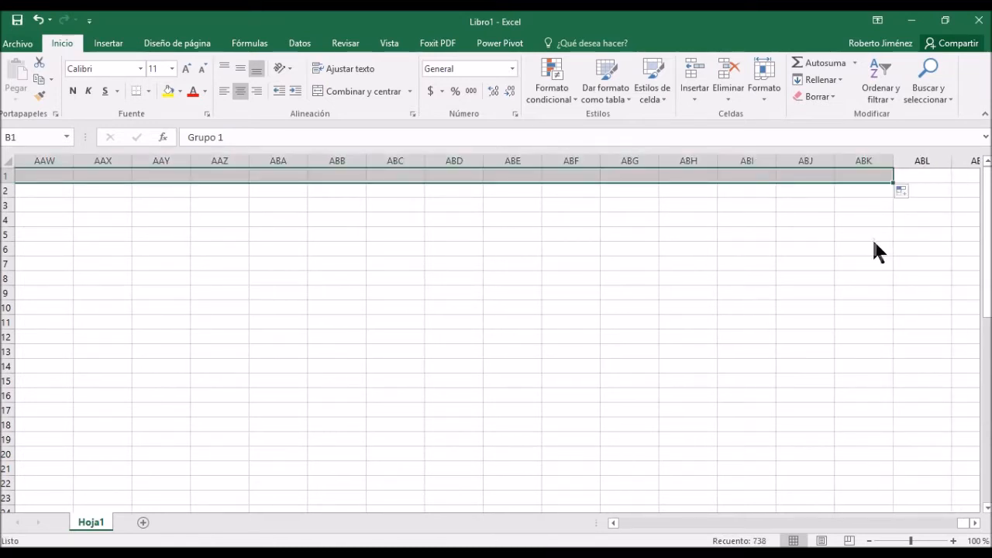
{"action": "left_click", "coordinate": [872, 192]}
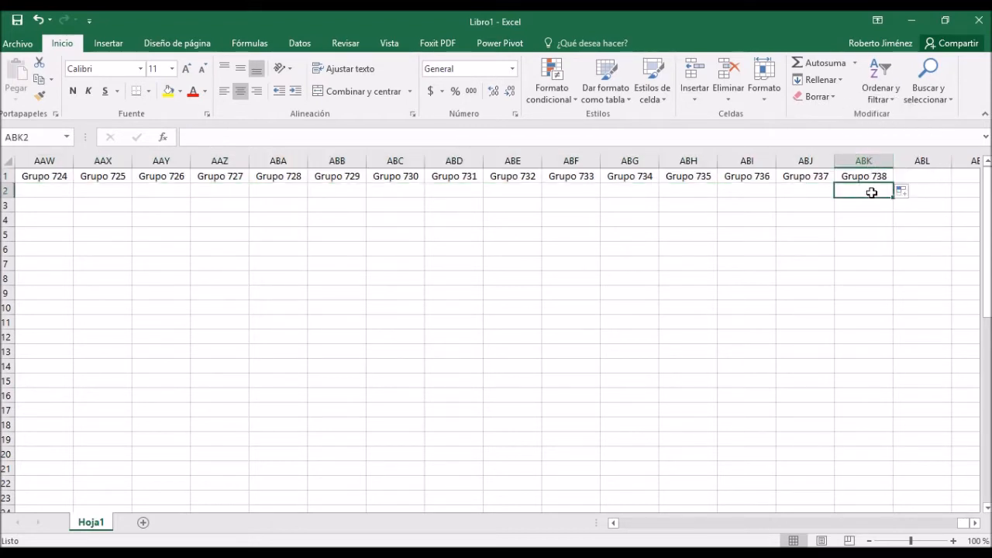
Freeze the panes at cell B2 so the heading row and the Persona column stay fixed.
{"action": "key", "text": "Up"}
{"action": "key", "text": "Down"}
{"action": "key", "text": "Home"}
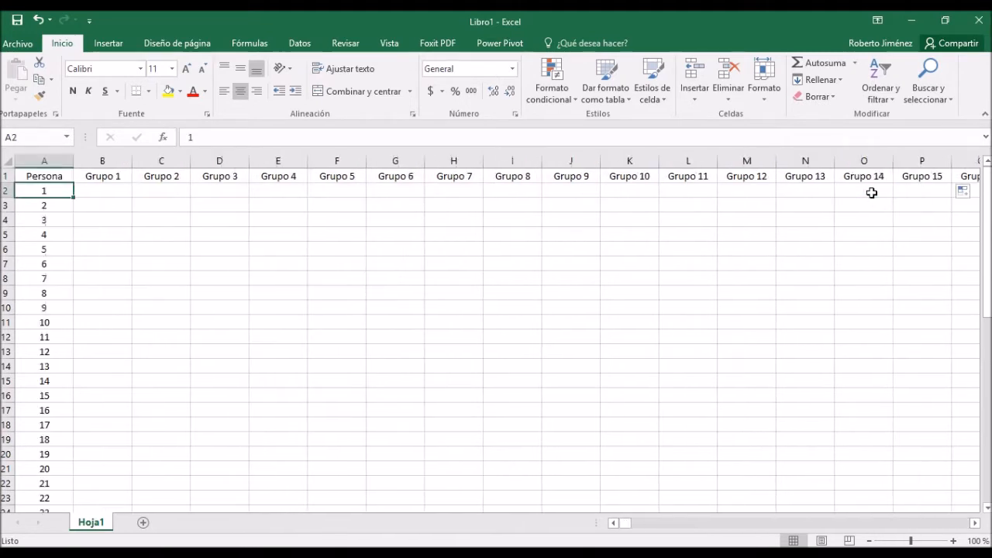
{"action": "key", "text": "Right"}
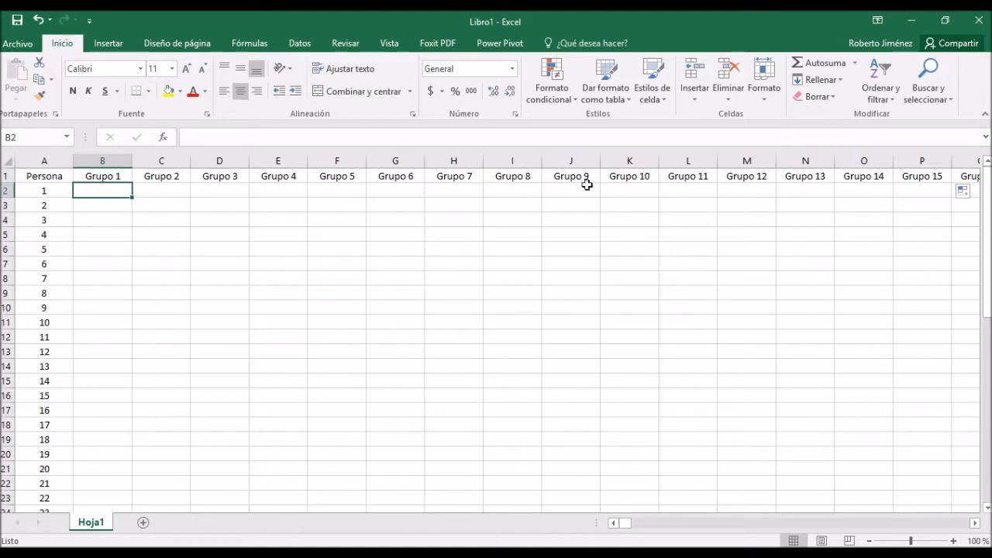
{"action": "left_click", "coordinate": [94, 187]}
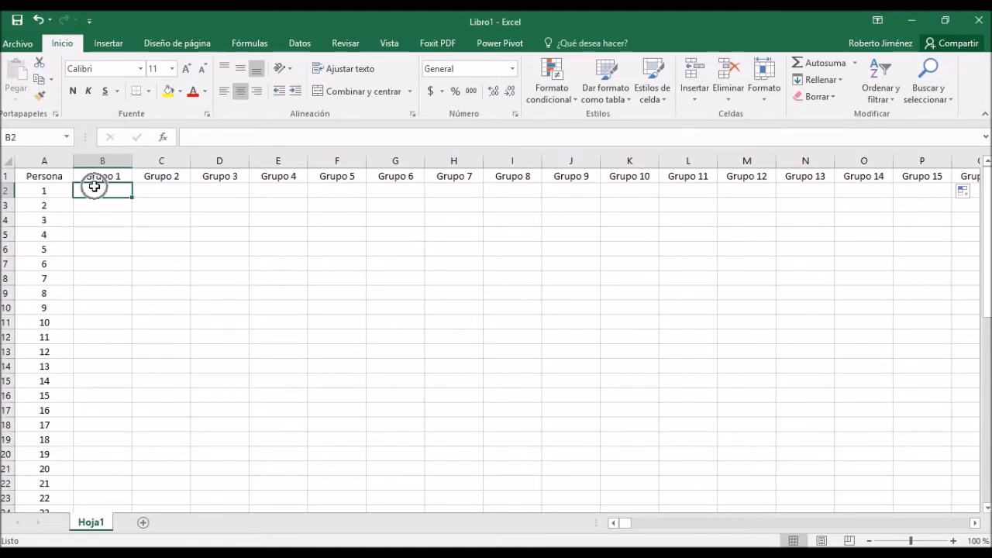
{"action": "left_click", "coordinate": [385, 44]}
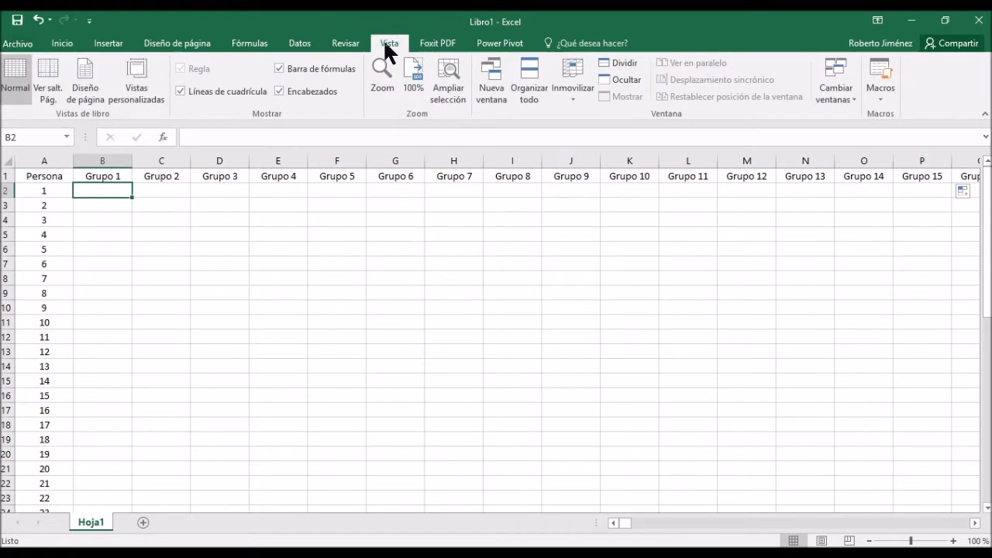
{"action": "left_click", "coordinate": [571, 97]}
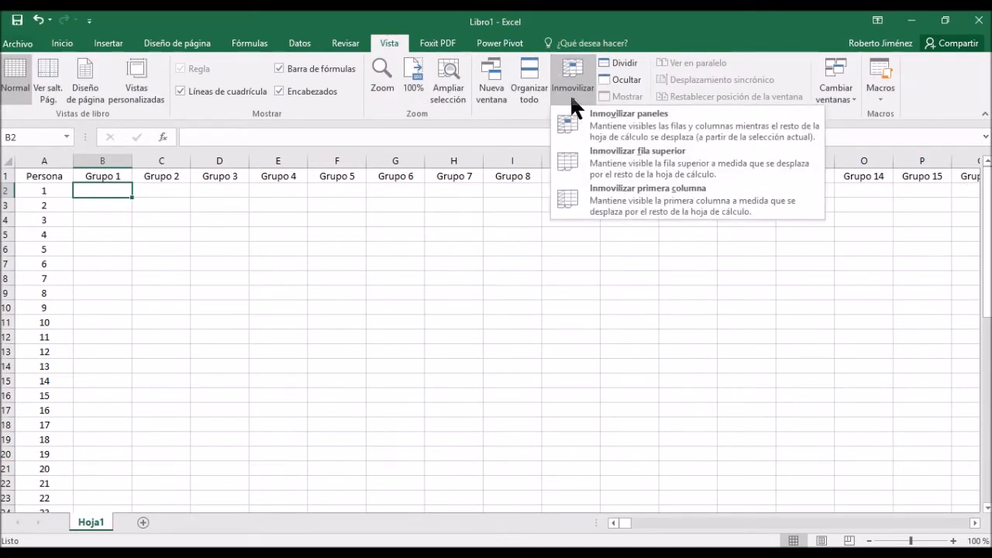
{"action": "left_click", "coordinate": [618, 126]}
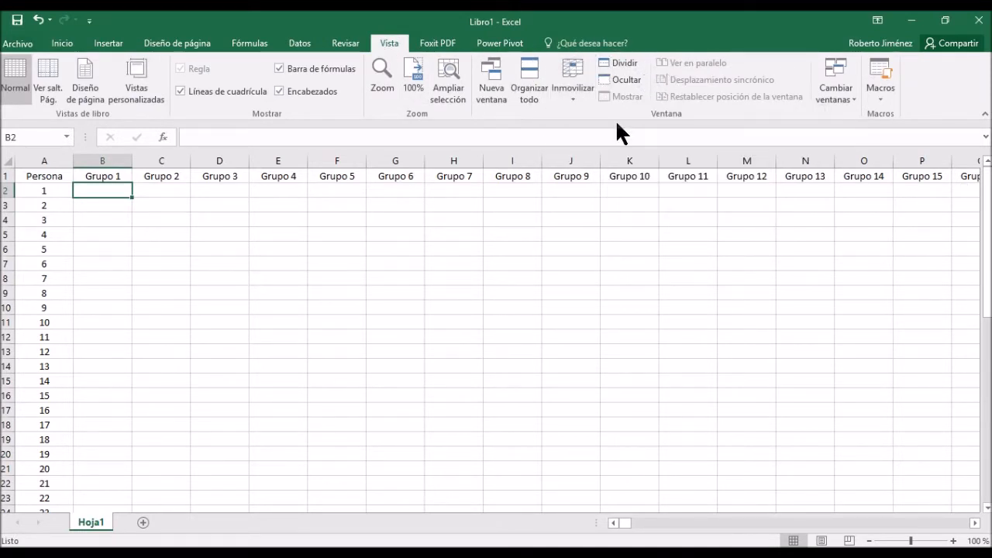
Move through the sheet's rows and columns to examine how the frozen heading row and Persona column behave.
{"action": "left_click", "coordinate": [126, 322]}
{"action": "key", "text": "Down"}
{"action": "key", "text": "Down"}
{"action": "key", "text": "Down"}
{"action": "key", "text": "Down"}
{"action": "key", "text": "Down"}
{"action": "key", "text": "Down"}
{"action": "key", "text": "Down"}
{"action": "key", "text": "Down"}
{"action": "key", "text": "Down"}
{"action": "key", "text": "Down"}
{"action": "key", "text": "Down"}
{"action": "key", "text": "Down"}
{"action": "key", "text": "Down"}
{"action": "key", "text": "Down"}
{"action": "key", "text": "Down"}
{"action": "key", "text": "Down"}
{"action": "key", "text": "Down"}
{"action": "key", "text": "Down"}
{"action": "key", "text": "Down"}
{"action": "key", "text": "Down"}
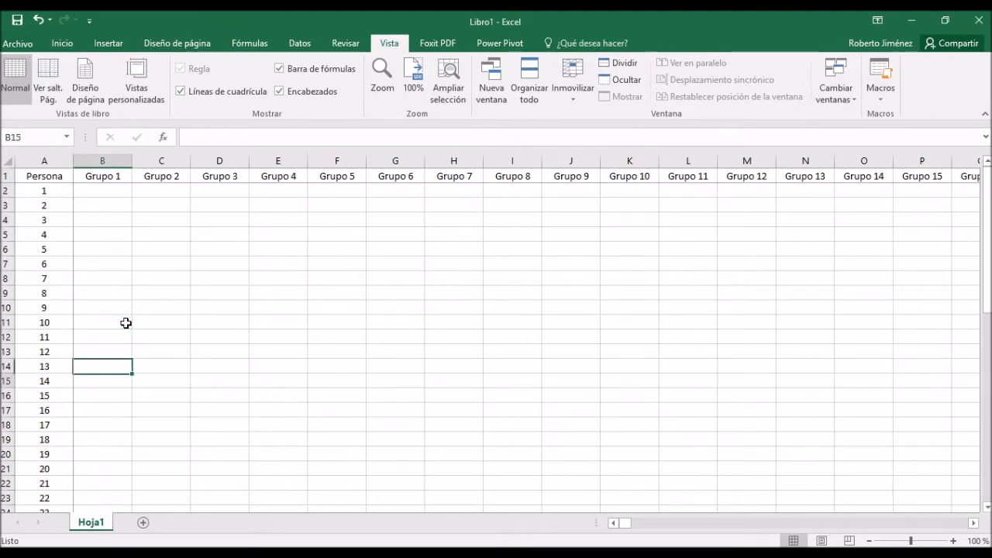
{"action": "key", "text": "Down"}
{"action": "key", "text": "Down"}
{"action": "key", "text": "Down"}
{"action": "key", "text": "Down"}
{"action": "key", "text": "Down"}
{"action": "key", "text": "Down"}
{"action": "key", "text": "Down"}
{"action": "key", "text": "Down"}
{"action": "key", "text": "Right"}
{"action": "key", "text": "Right"}
{"action": "key", "text": "Right"}
{"action": "key", "text": "Right"}
{"action": "key", "text": "Right"}
{"action": "key", "text": "Right"}
{"action": "key", "text": "Right"}
{"action": "key", "text": "Right"}
{"action": "key", "text": "Right"}
{"action": "key", "text": "Right"}
{"action": "key", "text": "Right"}
{"action": "key", "text": "Right"}
{"action": "key", "text": "Right"}
{"action": "key", "text": "Right"}
{"action": "key", "text": "Right"}
{"action": "key", "text": "Right"}
{"action": "key", "text": "Right"}
{"action": "key", "text": "Right"}
{"action": "key", "text": "Right"}
{"action": "key", "text": "Right"}
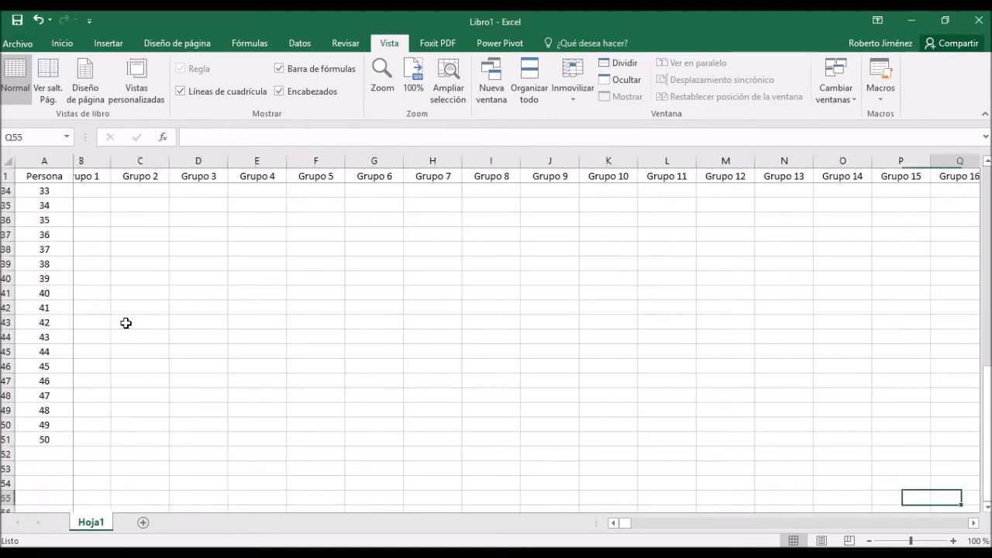
{"action": "key", "text": "Left"}
{"action": "key", "text": "Left"}
{"action": "key", "text": "Left"}
{"action": "key", "text": "Left"}
{"action": "key", "text": "Left"}
{"action": "key", "text": "Left"}
{"action": "key", "text": "Left"}
{"action": "key", "text": "Left"}
{"action": "key", "text": "Left"}
{"action": "key", "text": "Left"}
{"action": "key", "text": "Left"}
{"action": "key", "text": "Left"}
{"action": "key", "text": "Left"}
{"action": "key", "text": "Left"}
{"action": "key", "text": "Left"}
{"action": "key", "text": "Left"}
{"action": "key", "text": "Left"}
{"action": "key", "text": "Left"}
{"action": "key", "text": "Left"}
{"action": "key", "text": "Left"}
{"action": "key", "text": "Left"}
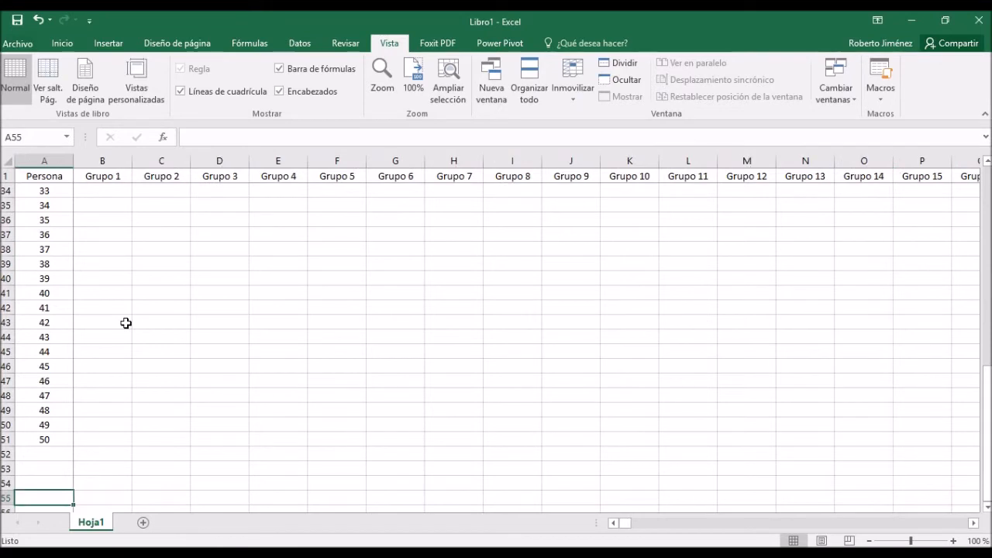
{"action": "key", "text": "Up"}
{"action": "key", "text": "Up"}
{"action": "key", "text": "Up"}
{"action": "key", "text": "Up"}
{"action": "key", "text": "Up"}
{"action": "key", "text": "Up"}
{"action": "key", "text": "Up"}
{"action": "key", "text": "Up"}
{"action": "key", "text": "Up"}
{"action": "key", "text": "Up"}
{"action": "key", "text": "Up"}
{"action": "key", "text": "Up"}
{"action": "key", "text": "Up"}
{"action": "key", "text": "Up"}
{"action": "key", "text": "Up"}
{"action": "key", "text": "Up"}
{"action": "key", "text": "Up"}
{"action": "key", "text": "Up"}
{"action": "key", "text": "Up"}
{"action": "key", "text": "Up"}
{"action": "key", "text": "Up"}
{"action": "key", "text": "Up"}
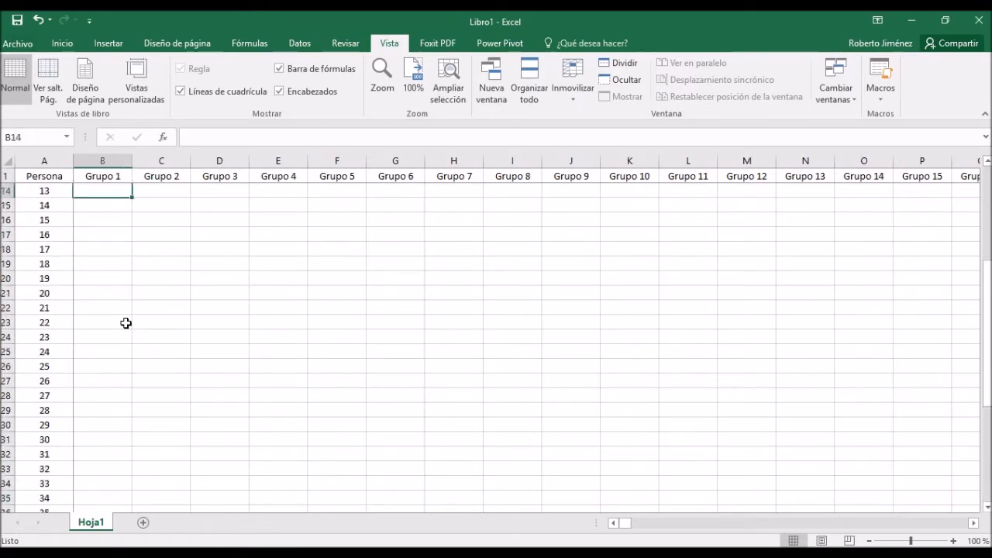
{"action": "key", "text": "Down"}
{"action": "key", "text": "Down"}
{"action": "key", "text": "Up"}
{"action": "key", "text": "Up"}
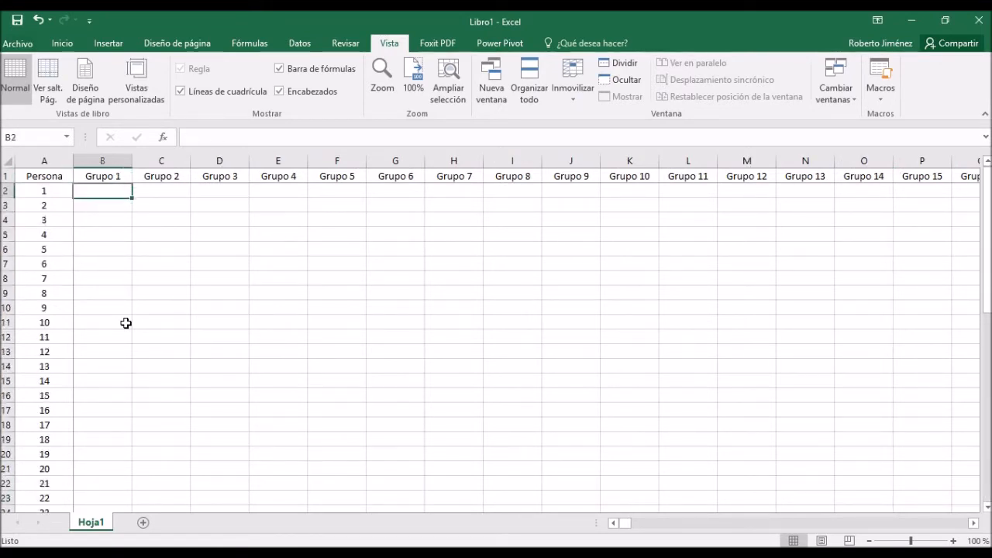
{"action": "key", "text": "Right"}
{"action": "key", "text": "Left"}
{"action": "key", "text": "Left"}
{"action": "key", "text": "Down"}
{"action": "key", "text": "Right"}
{"action": "key", "text": "Left"}
{"action": "key", "text": "Right"}
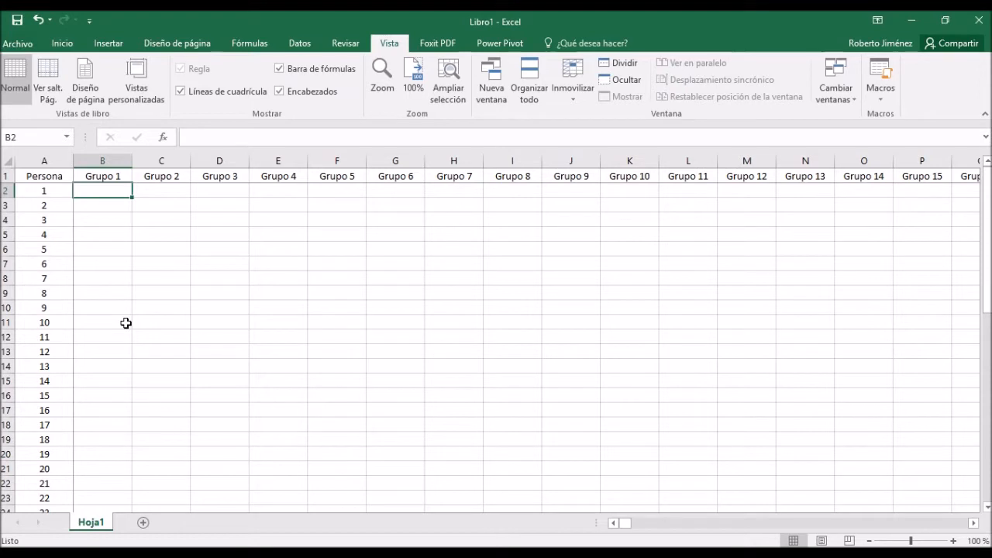
Try selecting the data block B2:H8 cell by cell and clear the selection, returning to B2.
{"action": "key", "text": "shift+Right"}
{"action": "key", "text": "shift+Right"}
{"action": "key", "text": "shift+Right"}
{"action": "key", "text": "shift+Right"}
{"action": "key", "text": "shift+Right"}
{"action": "key", "text": "shift+Right"}
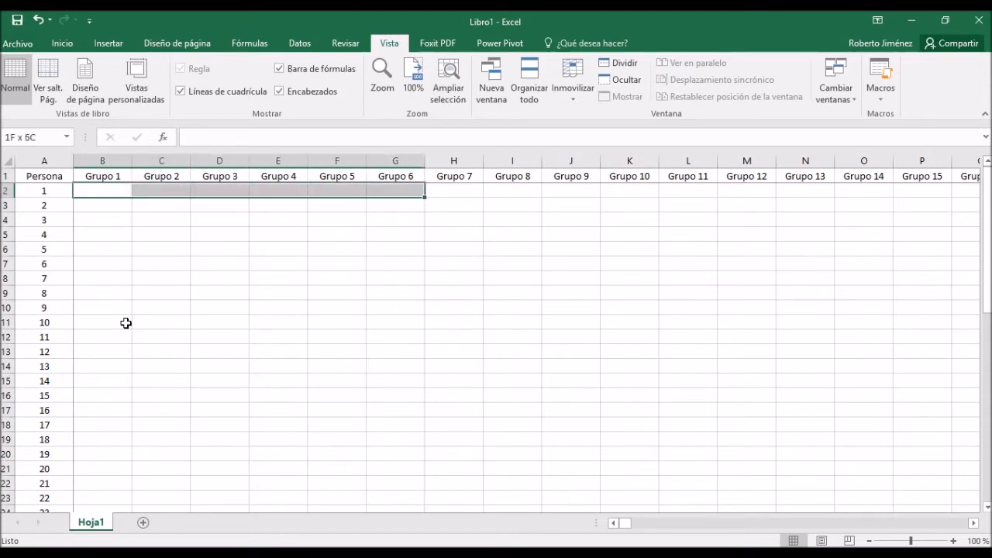
{"action": "key", "text": "shift+Down"}
{"action": "key", "text": "shift+Down"}
{"action": "key", "text": "shift+Down"}
{"action": "key", "text": "shift+Down"}
{"action": "key", "text": "shift+Down"}
{"action": "key", "text": "shift+Down"}
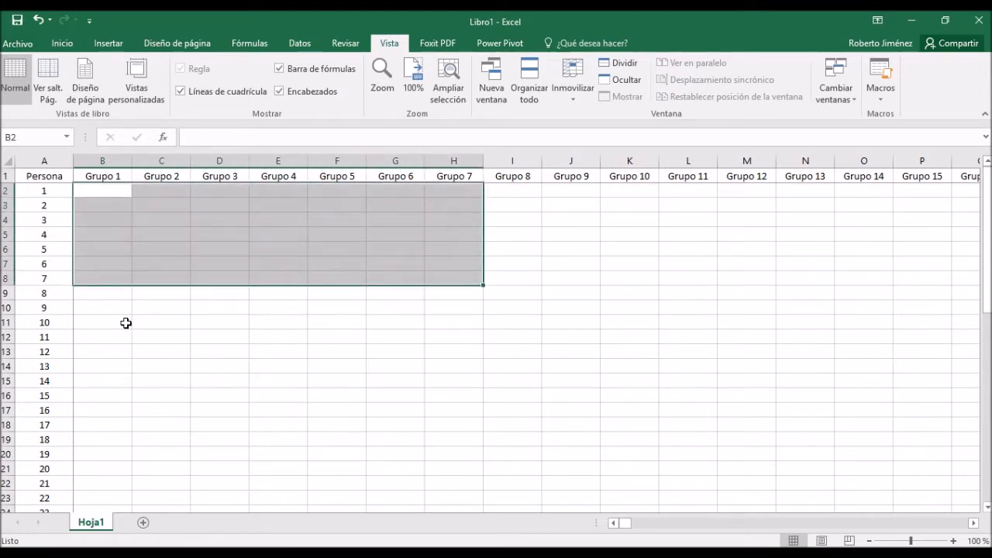
{"action": "key", "text": "Right"}
{"action": "key", "text": "Left"}
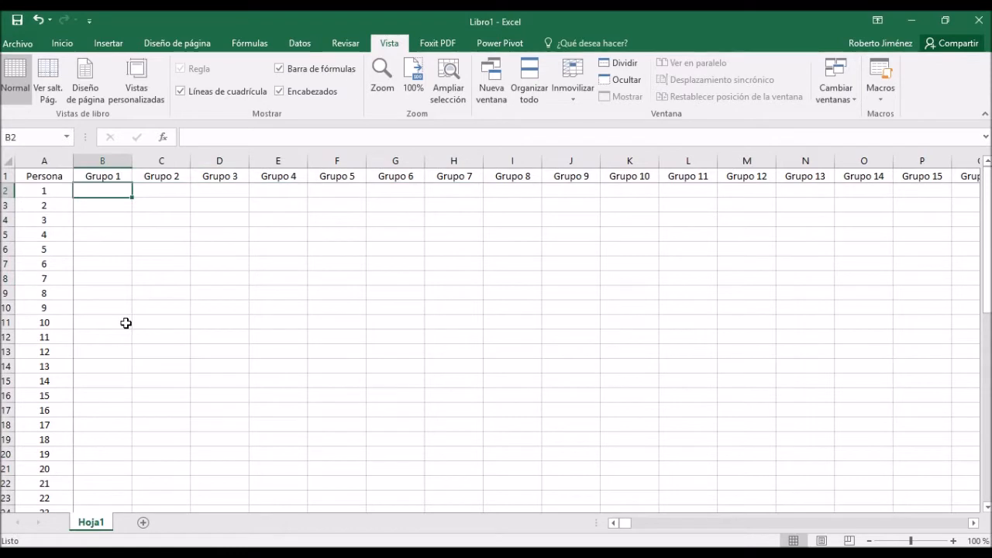
Jump to the sheet edges along row 2 and down column B, returning to B2, to examine edge-to-edge navigation.
{"action": "key", "text": "ctrl+Right"}
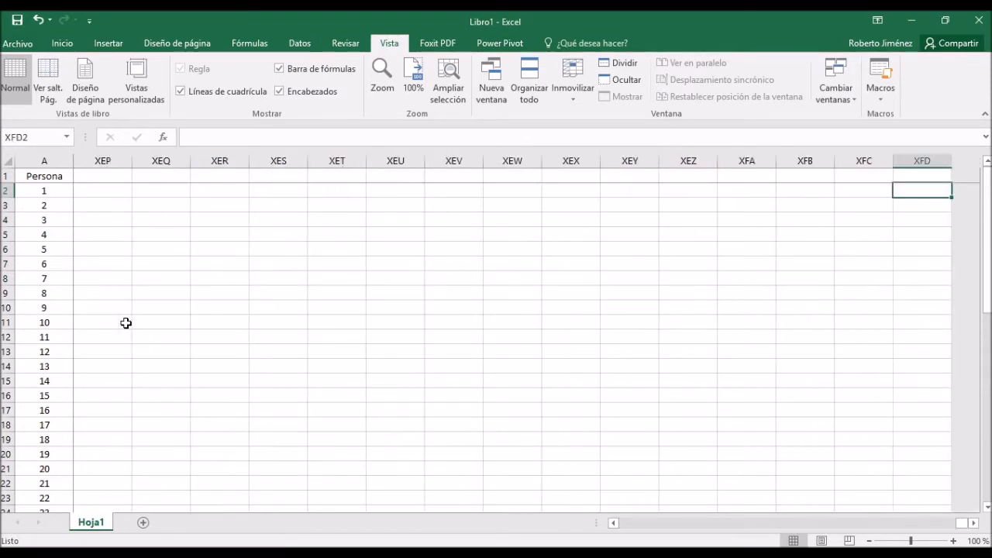
{"action": "key", "text": "ctrl+Left"}
{"action": "key", "text": "ctrl+Right"}
{"action": "key", "text": "ctrl+Left"}
{"action": "key", "text": "ctrl+Right"}
{"action": "key", "text": "ctrl+Left"}
{"action": "key", "text": "Right"}
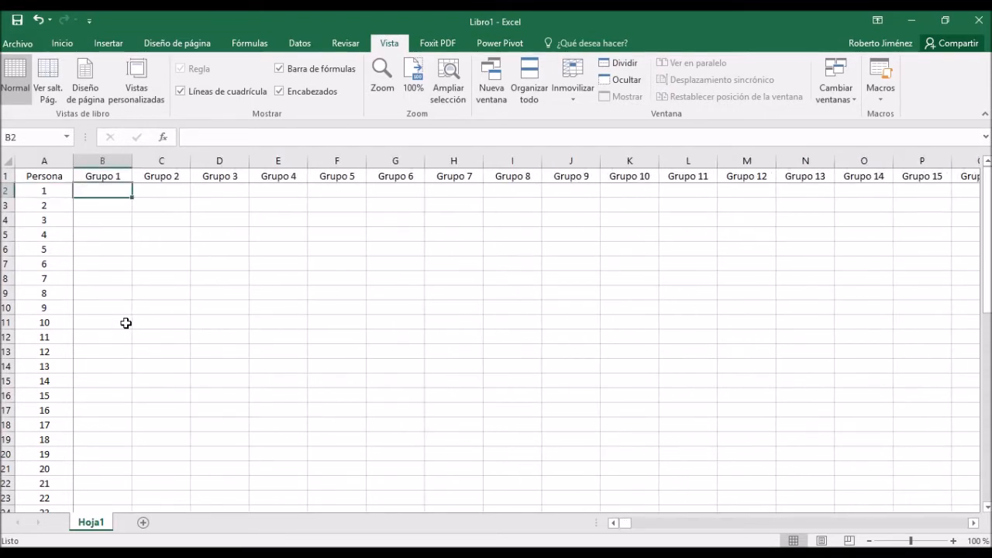
{"action": "key", "text": "ctrl+Down"}
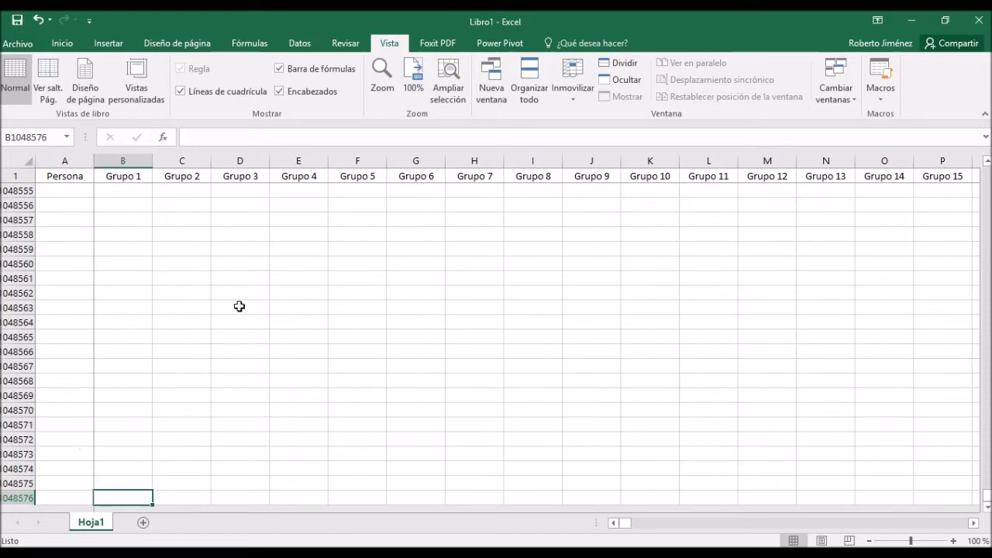
{"action": "key", "text": "ctrl+Up"}
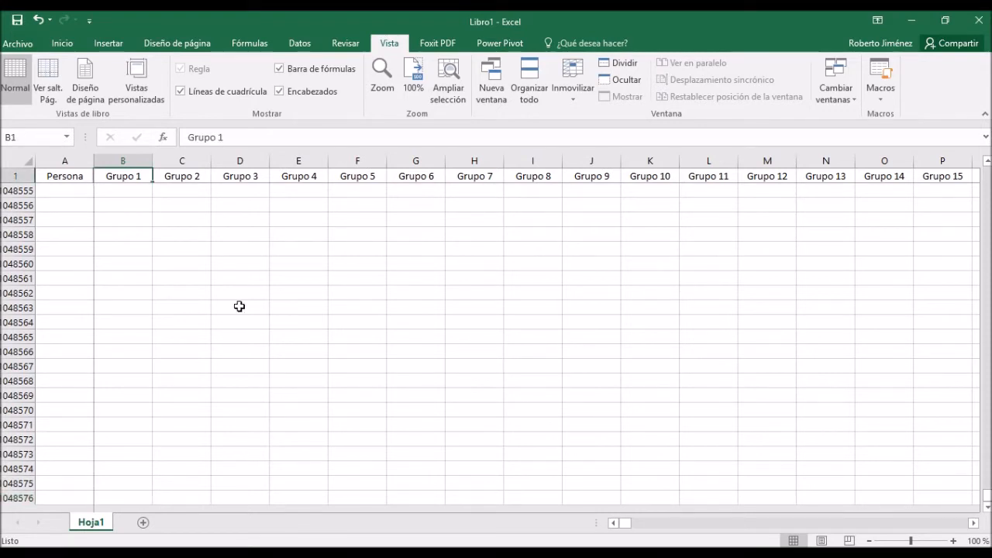
{"action": "key", "text": "Down"}
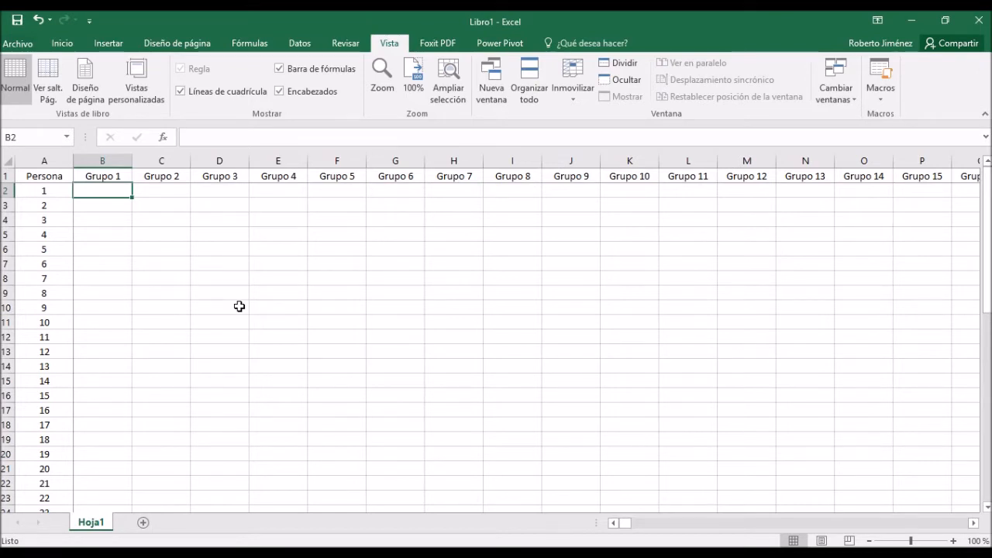
Try selecting row 2 from B2 to the last sheet column XFD and clear the selection, returning to B2.
{"action": "key", "text": "ctrl+shift+Right"}
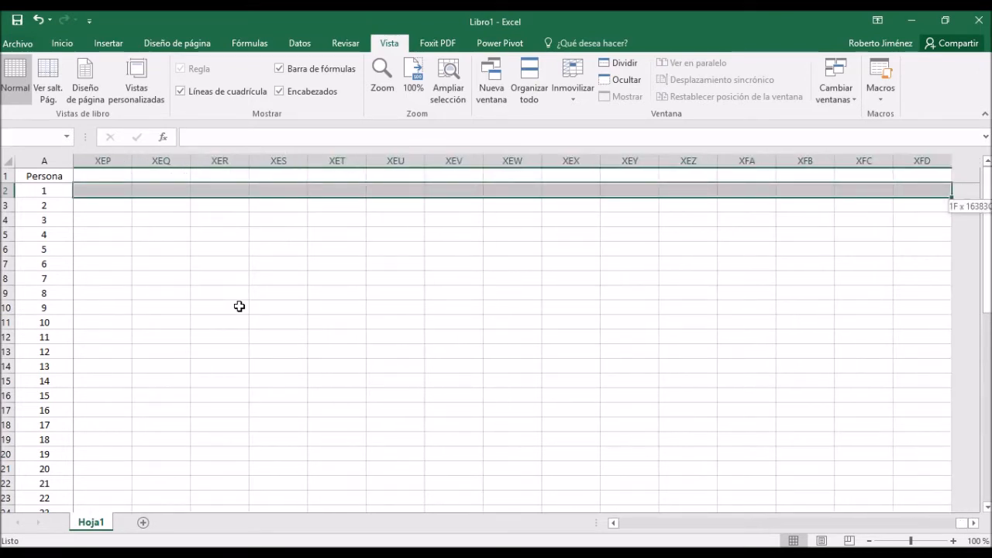
{"action": "key", "text": "Left"}
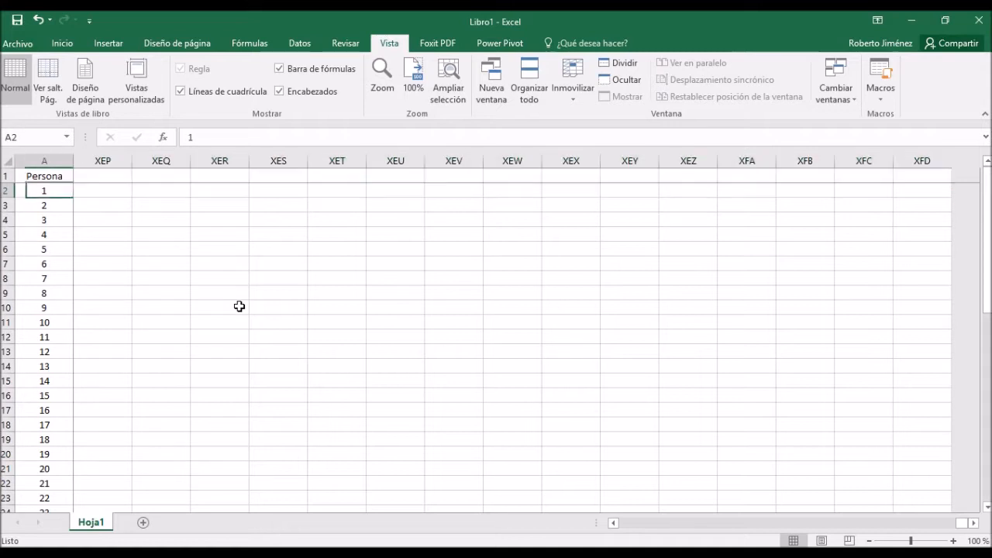
{"action": "key", "text": "Right"}
{"action": "key", "text": "Left"}
{"action": "key", "text": "Right"}
Enter the sample values 5 in cell F2 and 8 in cell F8 of the Grupo 5 column.
{"action": "key", "text": "Right"}
{"action": "key", "text": "Right"}
{"action": "key", "text": "Right"}
{"action": "key", "text": "Right"}
{"action": "key", "text": "Down"}
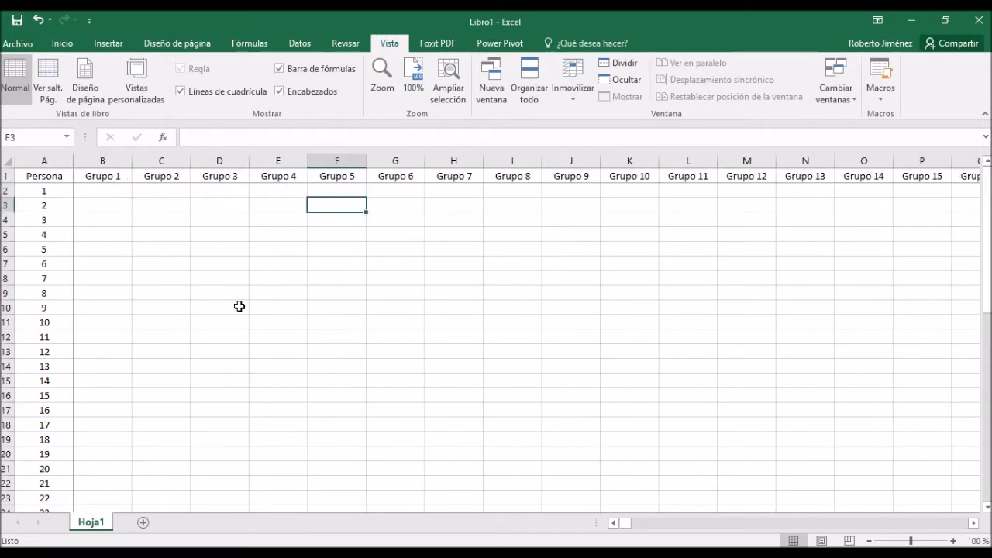
{"action": "key", "text": "Down"}
{"action": "key", "text": "Up"}
{"action": "key", "text": "Up"}
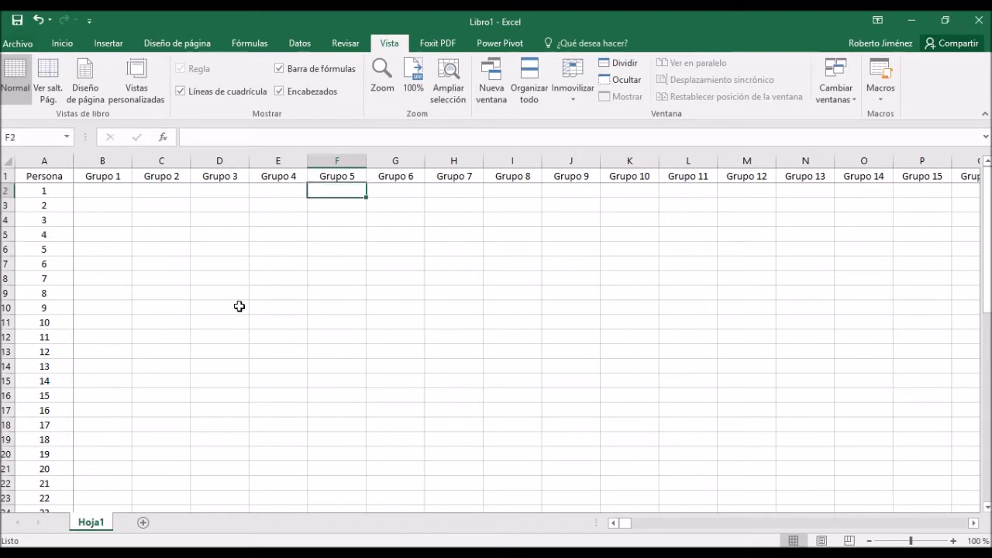
{"action": "type", "text": "5"}
{"action": "key", "text": "Down"}
{"action": "key", "text": "Down"}
{"action": "key", "text": "Down"}
{"action": "key", "text": "Down"}
{"action": "key", "text": "Down"}
{"action": "key", "text": "Down"}
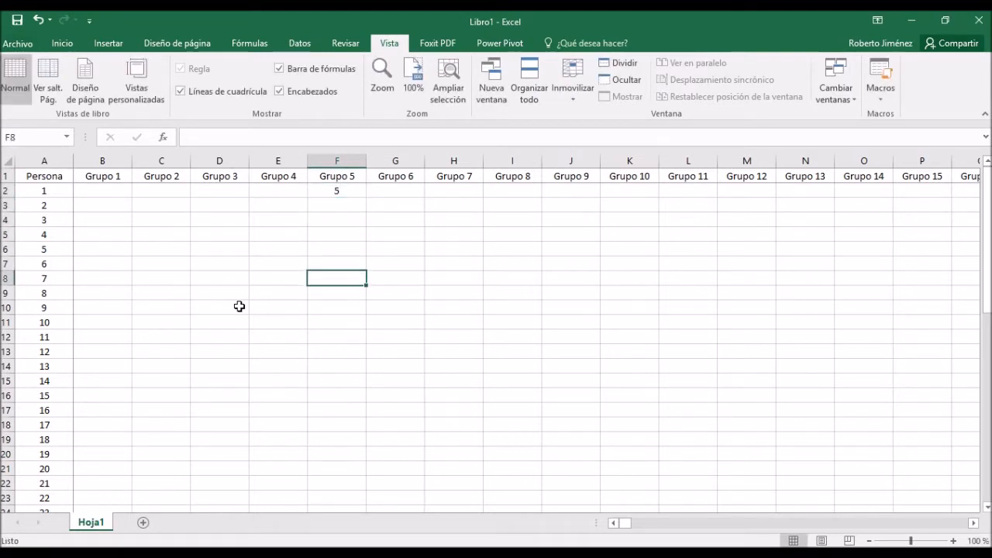
{"action": "type", "text": "8"}
{"action": "key", "text": "Up"}
Move back to B2 and along row 2 to F2, then jump down column F to examine navigation between filled cells.
{"action": "key", "text": "Up"}
{"action": "key", "text": "Up"}
{"action": "key", "text": "Up"}
{"action": "key", "text": "Up"}
{"action": "key", "text": "Up"}
{"action": "key", "text": "Left"}
{"action": "key", "text": "Left"}
{"action": "key", "text": "Left"}
{"action": "key", "text": "Left"}
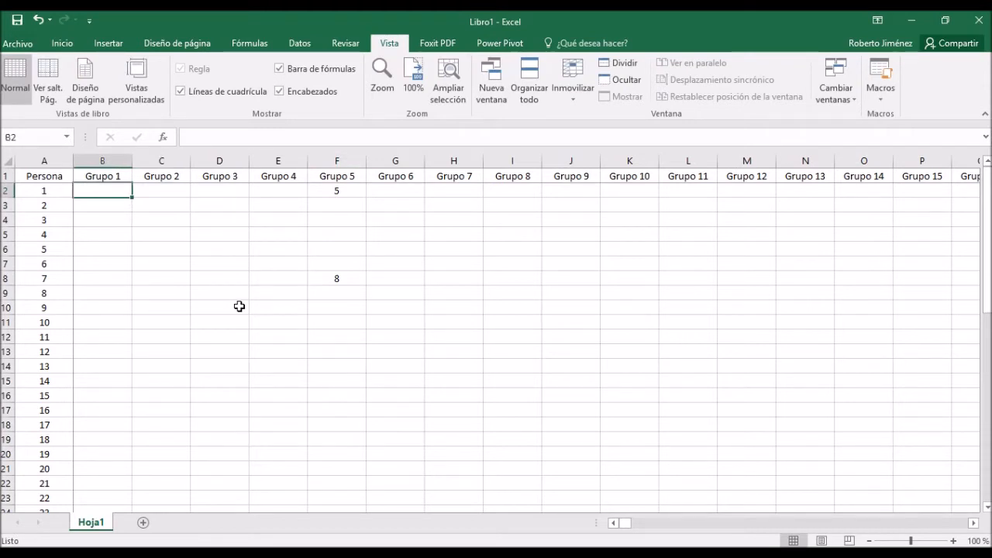
{"action": "key", "text": "Right"}
{"action": "key", "text": "Right"}
{"action": "key", "text": "Right"}
{"action": "key", "text": "Right"}
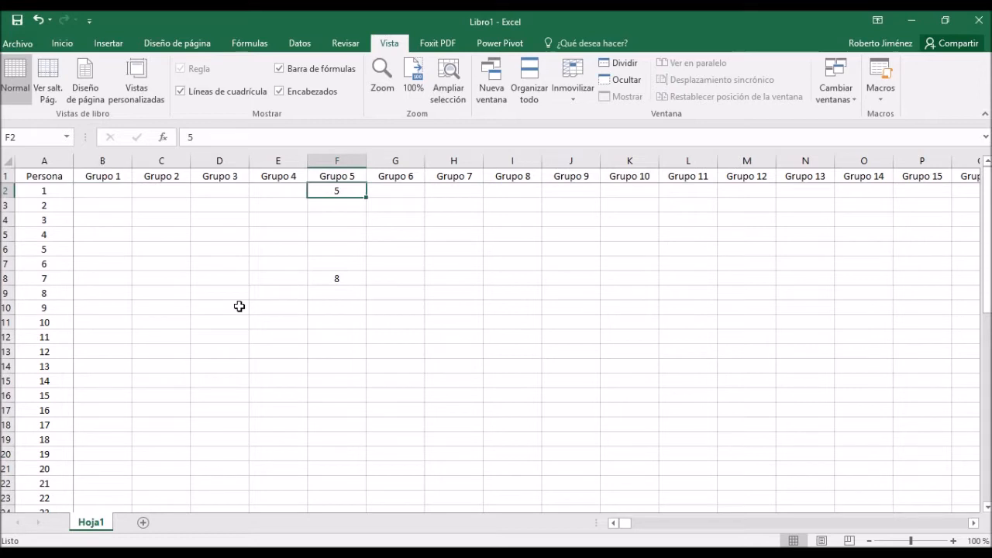
{"action": "key", "text": "ctrl+Down"}
Select the range F2:F8 from its first to its last filled cell and delete its contents.
{"action": "key", "text": "Up"}
{"action": "key", "text": "Up"}
{"action": "key", "text": "Up"}
{"action": "key", "text": "Up"}
{"action": "key", "text": "Up"}
{"action": "key", "text": "Up"}
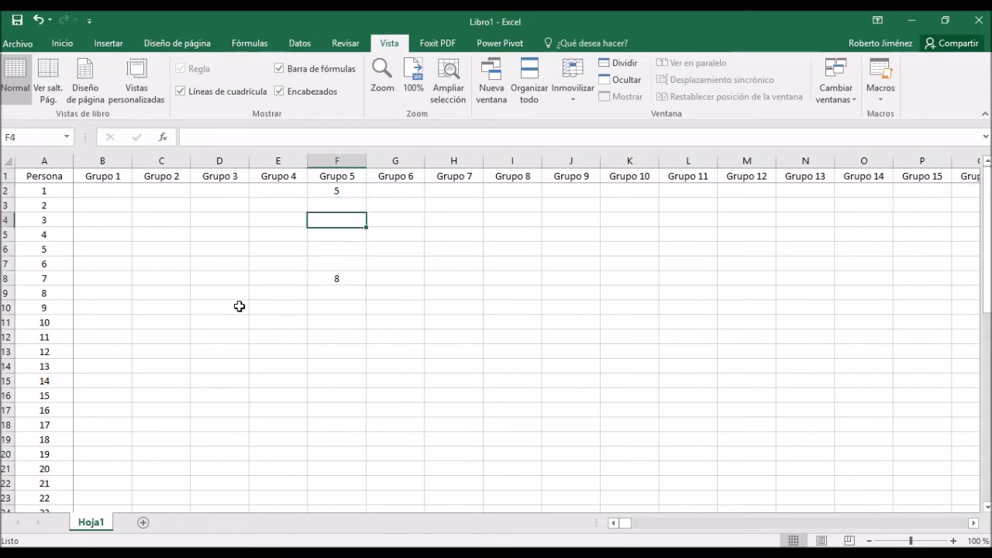
{"action": "key", "text": "ctrl+shift+Down"}
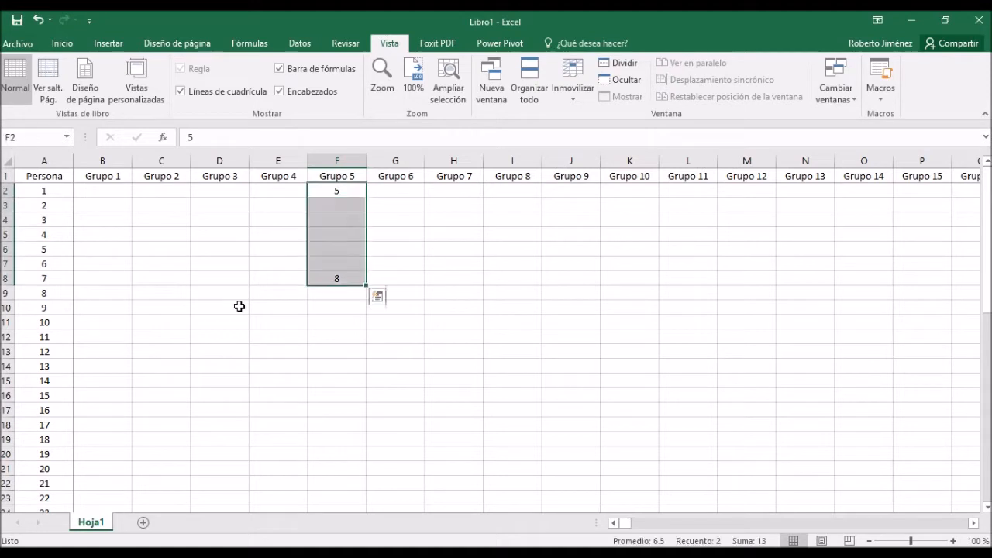
{"action": "key", "text": "Delete"}
Enter the formula =ALEATORIO.ENTRE(1,365) in cell B2 for person 1 of Grupo 1.
{"action": "key", "text": "Left"}
{"action": "key", "text": "Left"}
{"action": "key", "text": "Left"}
{"action": "key", "text": "Left"}
{"action": "key", "text": "Left"}
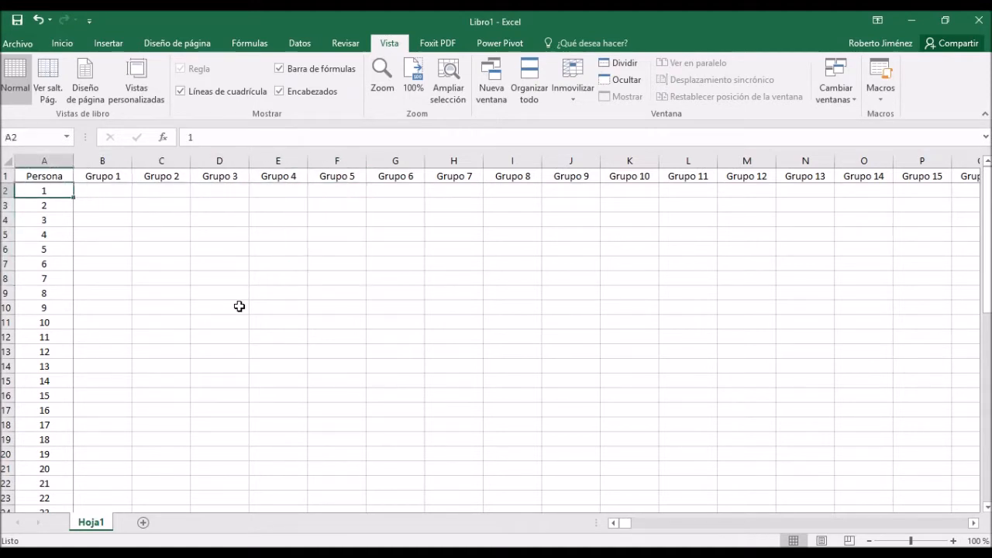
{"action": "key", "text": "Right"}
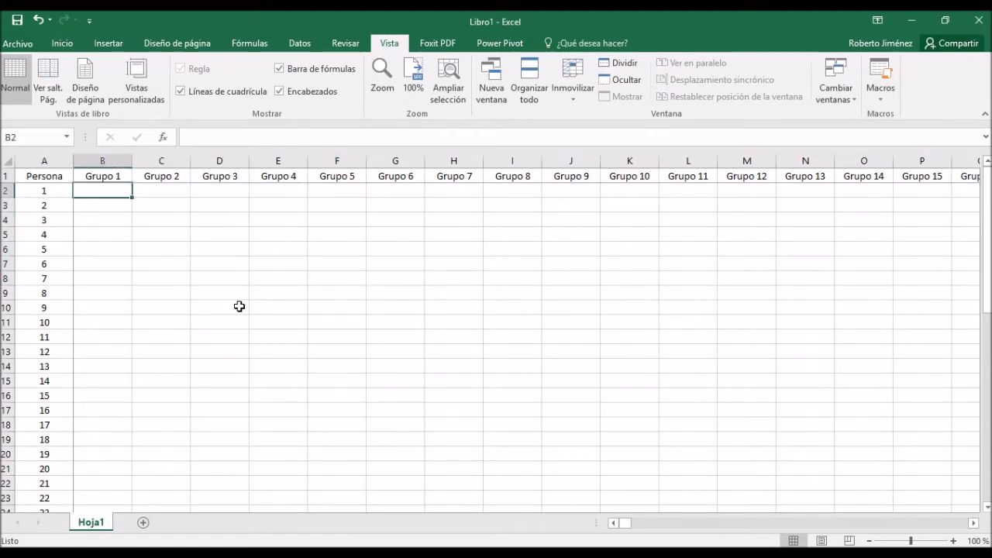
{"action": "type", "text": "=a"}
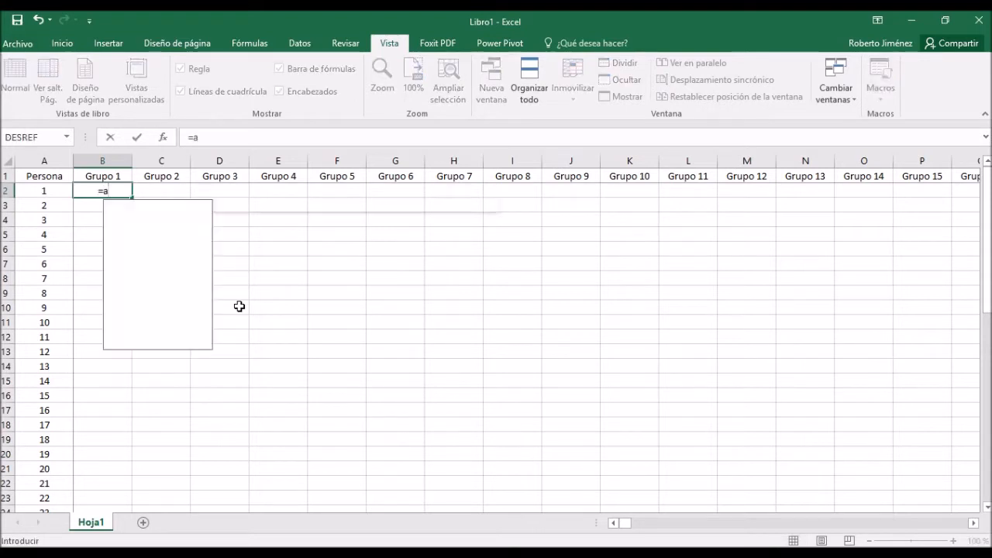
{"action": "type", "text": "leato"}
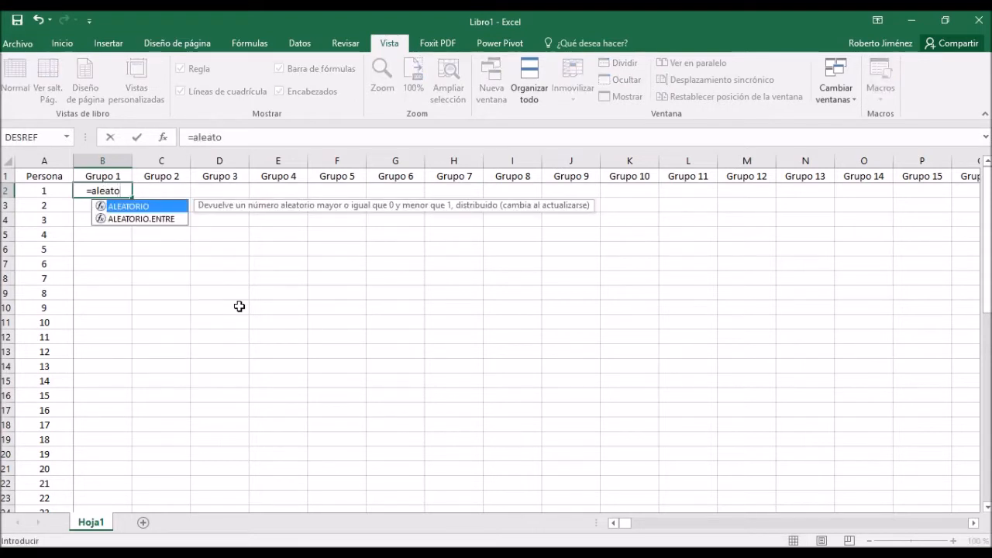
{"action": "double_click", "coordinate": [139, 219]}
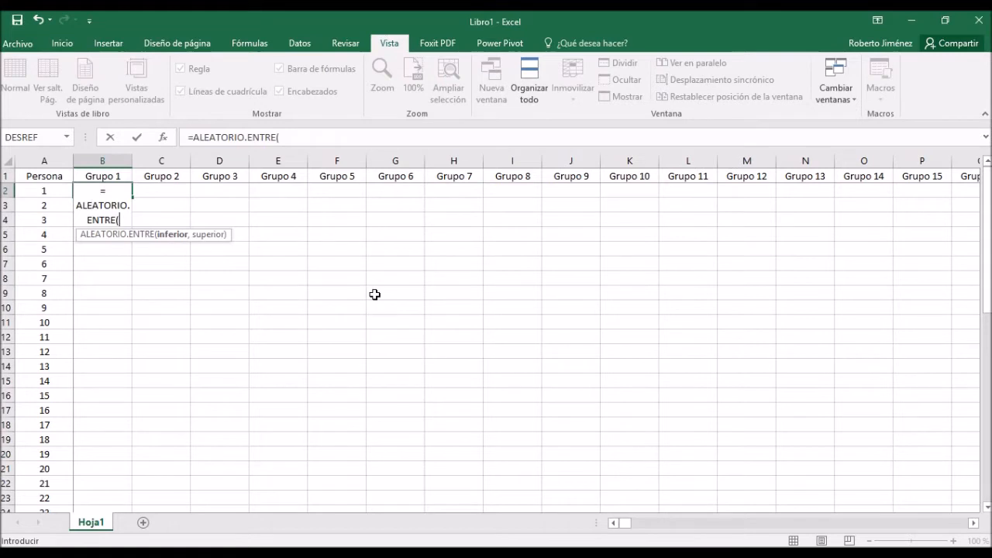
{"action": "type", "text": "1,365)"}
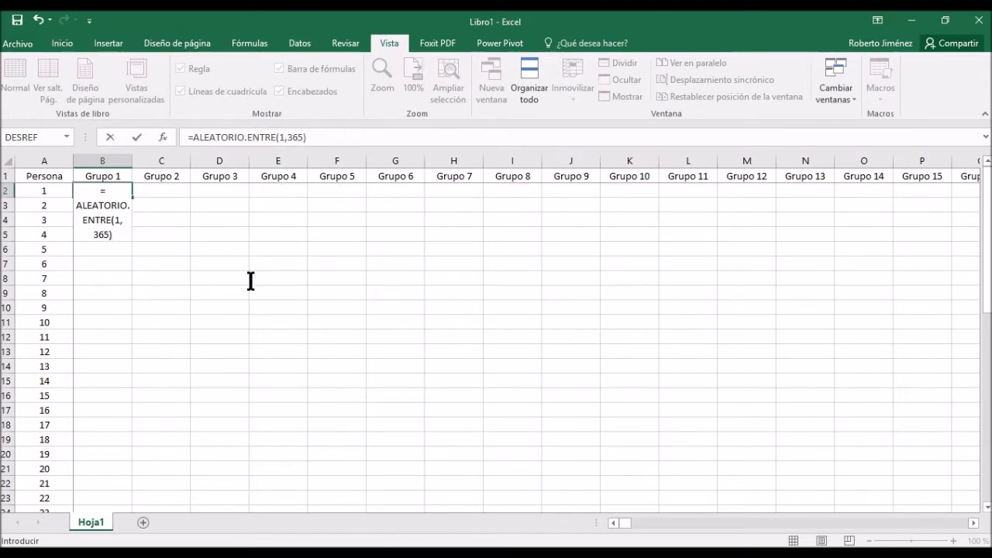
{"action": "key", "text": "Return"}
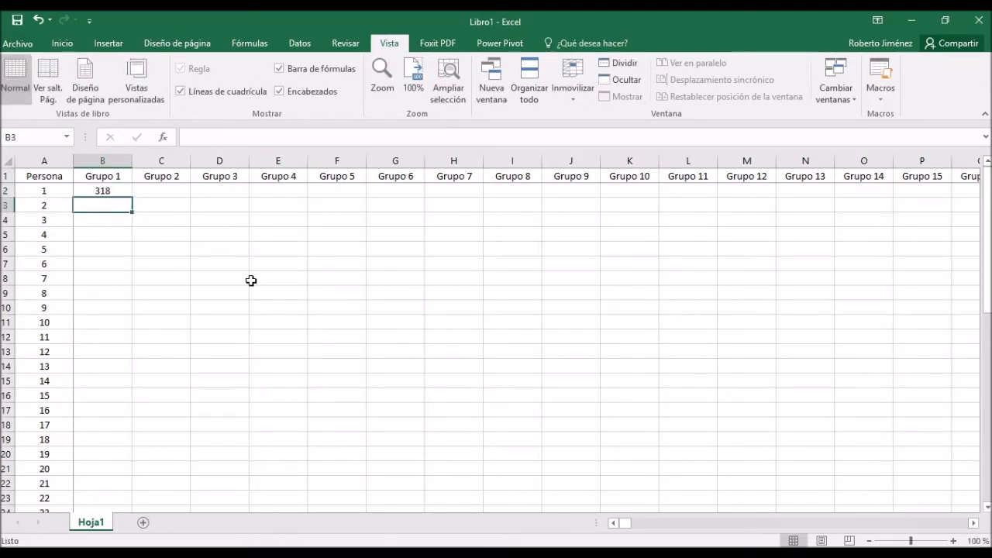
Copy the random-number formula from B2 into B3:B51 so all 50 persons of Grupo 1 have it.
{"action": "key", "text": "Up"}
{"action": "key", "text": "Down"}
{"action": "key", "text": "Up"}
{"action": "key", "text": "Left"}
{"action": "key", "text": "Right"}
{"action": "key", "text": "Left"}
{"action": "key", "text": "Right"}
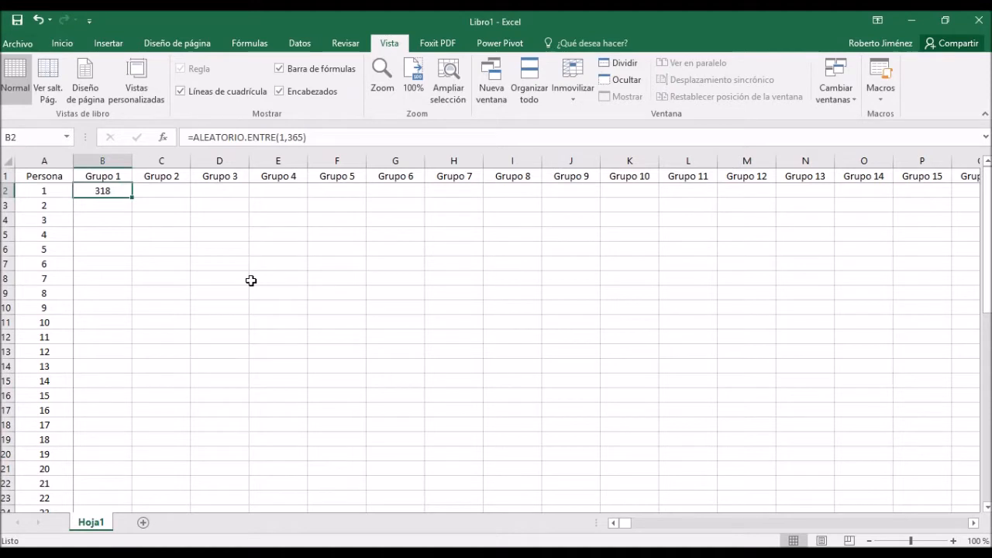
{"action": "key", "text": "ctrl"}
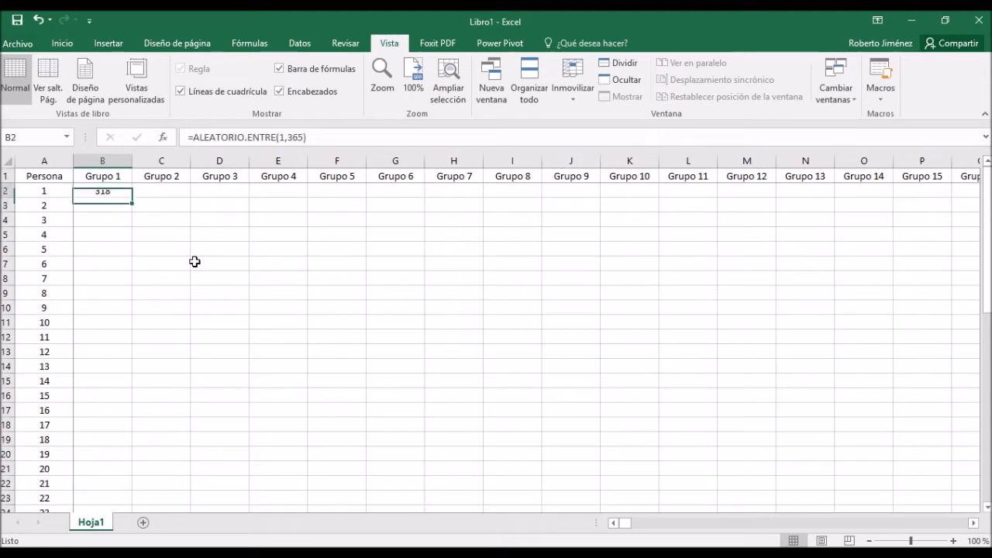
{"action": "key", "text": "ctrl+c"}
{"action": "key", "text": "Down"}
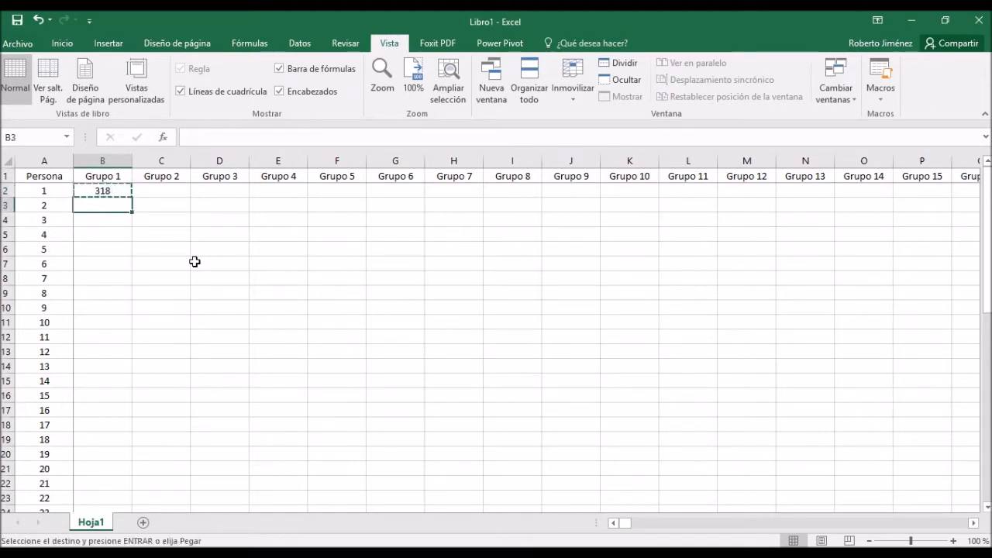
{"action": "key", "text": "shift+Down"}
{"action": "key", "text": "shift+Down"}
{"action": "key", "text": "shift+Down"}
{"action": "key", "text": "shift+Down"}
{"action": "key", "text": "shift+Down"}
{"action": "key", "text": "shift+Down"}
{"action": "key", "text": "shift+Down"}
{"action": "key", "text": "shift+Down"}
{"action": "key", "text": "shift+Down"}
{"action": "key", "text": "shift+Down"}
{"action": "key", "text": "shift+Down"}
{"action": "key", "text": "shift+Down"}
{"action": "key", "text": "shift+Down"}
{"action": "key", "text": "shift+Down"}
{"action": "key", "text": "shift+Down"}
{"action": "key", "text": "shift+Down"}
{"action": "key", "text": "shift+Down"}
{"action": "key", "text": "shift+Down"}
{"action": "key", "text": "shift+Down"}
{"action": "key", "text": "shift+Down"}
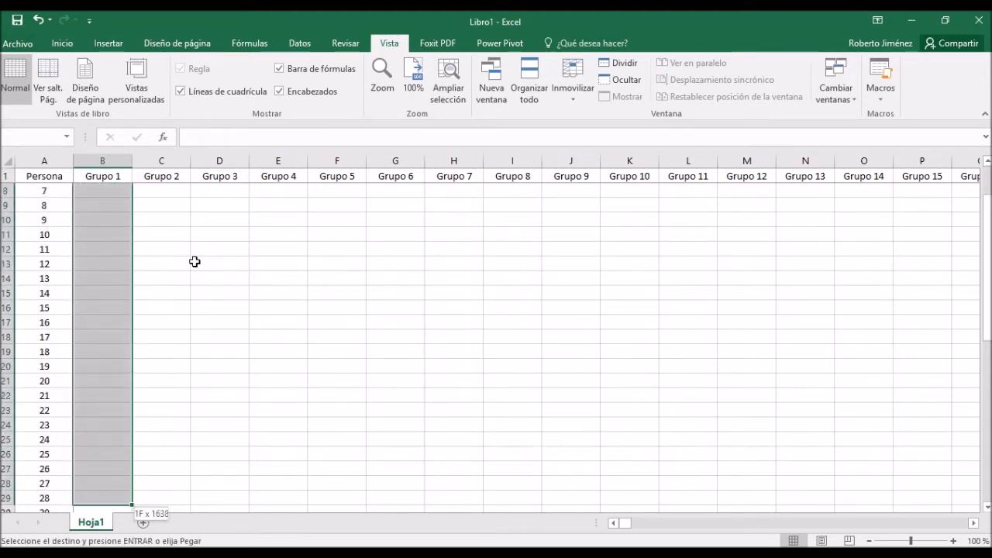
{"action": "key", "text": "shift+Down"}
{"action": "key", "text": "shift+Down"}
{"action": "key", "text": "shift+Down"}
{"action": "key", "text": "shift+Down"}
{"action": "key", "text": "shift+Down"}
{"action": "key", "text": "shift+Down"}
{"action": "key", "text": "shift+Down"}
{"action": "key", "text": "shift+Down"}
{"action": "key", "text": "shift+Down"}
{"action": "key", "text": "shift+Down"}
{"action": "key", "text": "shift+Down"}
{"action": "key", "text": "shift+Down"}
{"action": "key", "text": "shift+Down"}
{"action": "key", "text": "shift+Down"}
{"action": "key", "text": "shift+Down"}
{"action": "key", "text": "shift+Down"}
{"action": "key", "text": "shift+Down"}
{"action": "key", "text": "shift+Up"}
{"action": "key", "text": "shift+Up"}
{"action": "key", "text": "shift+Up"}
{"action": "key", "text": "shift+Up"}
{"action": "key", "text": "shift+Up"}
{"action": "key", "text": "shift+Up"}
{"action": "key", "text": "shift+Up"}
{"action": "key", "text": "shift+Up"}
{"action": "key", "text": "shift+Up"}
{"action": "key", "text": "shift+Up"}
{"action": "key", "text": "shift+Up"}
{"action": "key", "text": "shift+Up"}
{"action": "key", "text": "shift+Up"}
{"action": "key", "text": "shift+Down"}
{"action": "key", "text": "ctrl+v"}
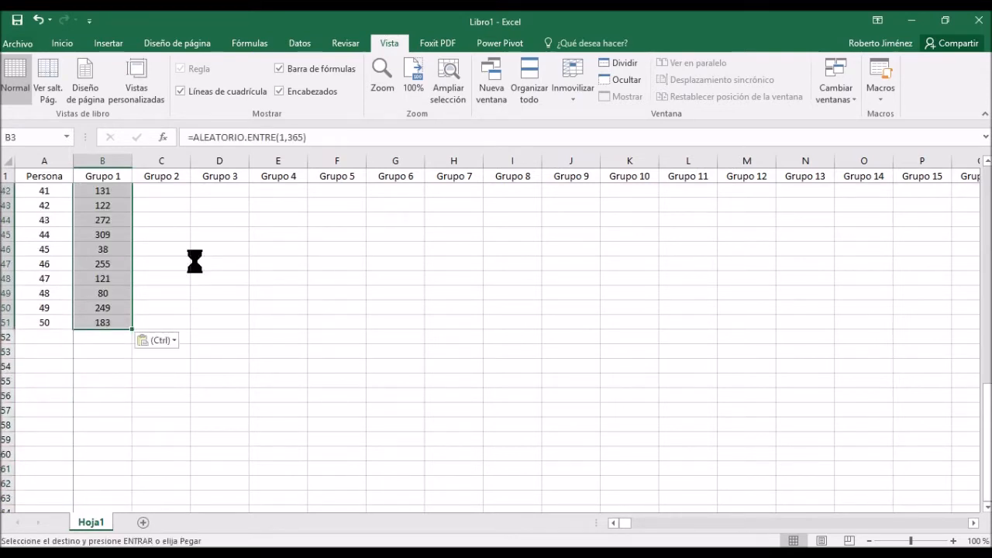
{"action": "key", "text": "Escape"}
Return to B2 and move down the Grupo 1 column to examine the generated random values.
{"action": "key", "text": "Down"}
{"action": "key", "text": "Up"}
{"action": "key", "text": "Up"}
{"action": "key", "text": "Up"}
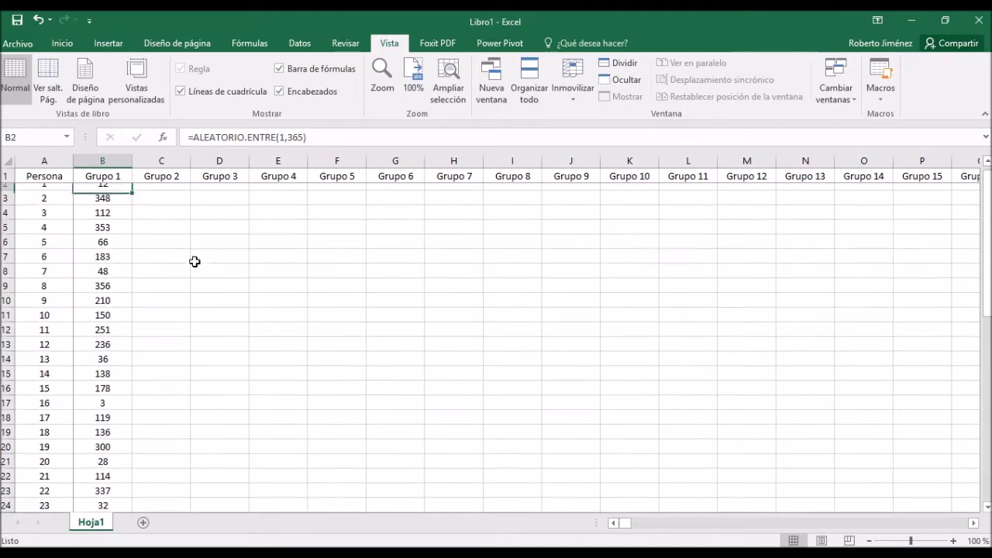
{"action": "key", "text": "Down"}
{"action": "key", "text": "Down"}
{"action": "key", "text": "Down"}
{"action": "key", "text": "Down"}
{"action": "key", "text": "Down"}
{"action": "key", "text": "Down"}
{"action": "key", "text": "Down"}
{"action": "key", "text": "Down"}
{"action": "key", "text": "Down"}
{"action": "key", "text": "Down"}
{"action": "key", "text": "Down"}
{"action": "key", "text": "Down"}
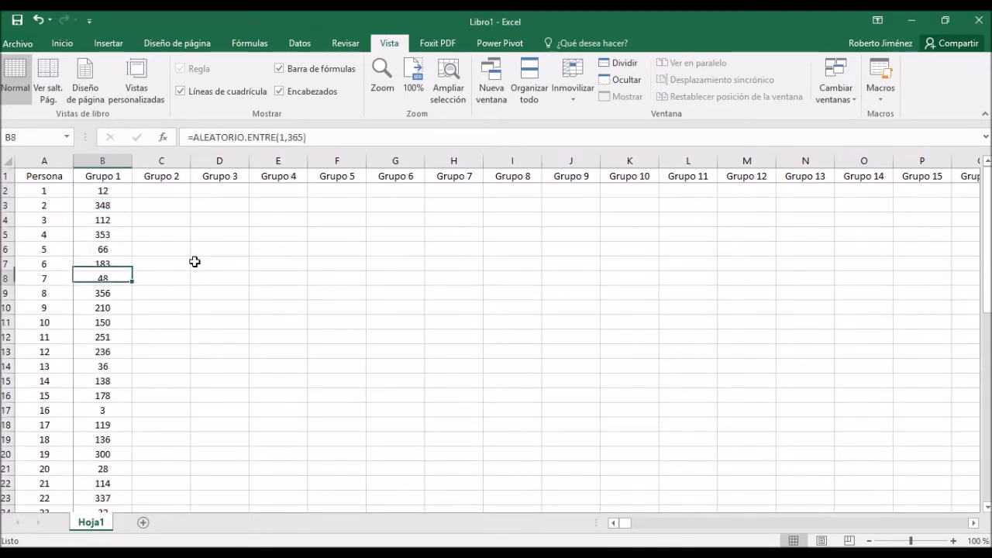
{"action": "key", "text": "Down"}
{"action": "key", "text": "Down"}
{"action": "key", "text": "Down"}
{"action": "key", "text": "Down"}
{"action": "key", "text": "Down"}
{"action": "key", "text": "Down"}
{"action": "key", "text": "Down"}
{"action": "key", "text": "Down"}
{"action": "key", "text": "Down"}
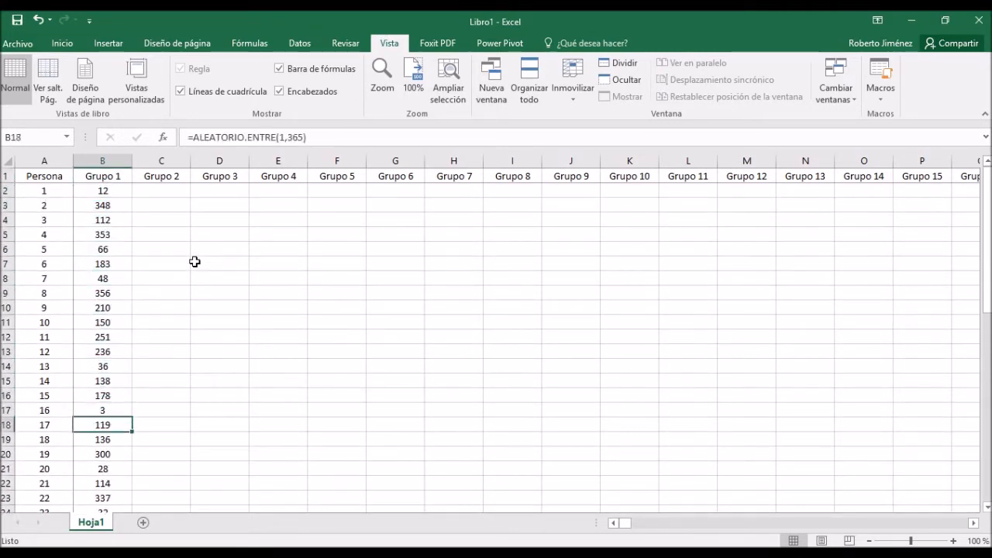
Continue down the Grupo 1 column to examine the random values of the remaining persons.
{"action": "key", "text": "Down"}
{"action": "key", "text": "Down"}
{"action": "key", "text": "Down"}
{"action": "key", "text": "Down"}
{"action": "key", "text": "Down"}
{"action": "key", "text": "Down"}
{"action": "key", "text": "Down"}
{"action": "key", "text": "Down"}
{"action": "key", "text": "Down"}
{"action": "key", "text": "Down"}
{"action": "key", "text": "Down"}
{"action": "key", "text": "Down"}
{"action": "key", "text": "Down"}
{"action": "key", "text": "Down"}
{"action": "key", "text": "Down"}
{"action": "key", "text": "Down"}
{"action": "key", "text": "Down"}
{"action": "key", "text": "Down"}
{"action": "key", "text": "Down"}
{"action": "key", "text": "Down"}
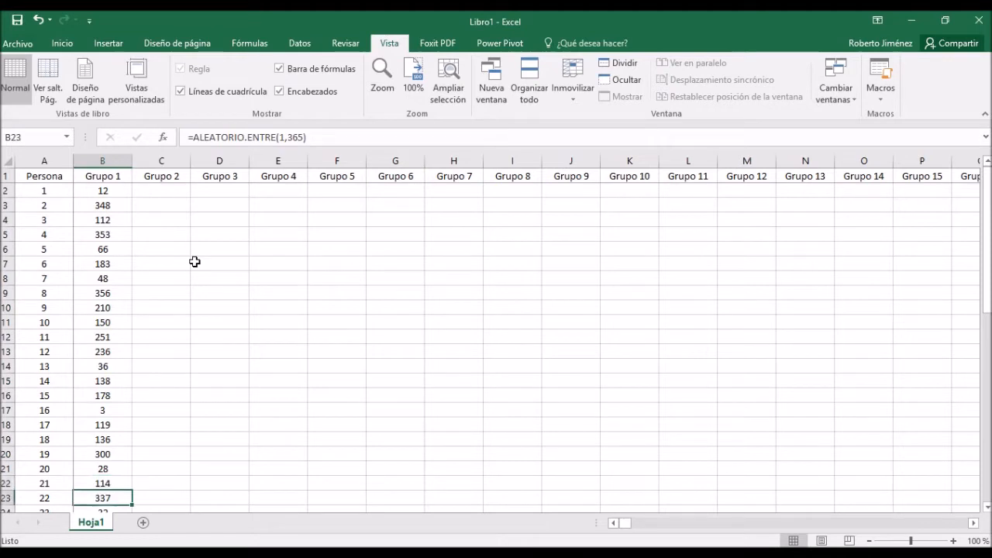
{"action": "key", "text": "Up"}
{"action": "key", "text": "Up"}
{"action": "key", "text": "Up"}
{"action": "key", "text": "Up"}
{"action": "key", "text": "Up"}
{"action": "key", "text": "Up"}
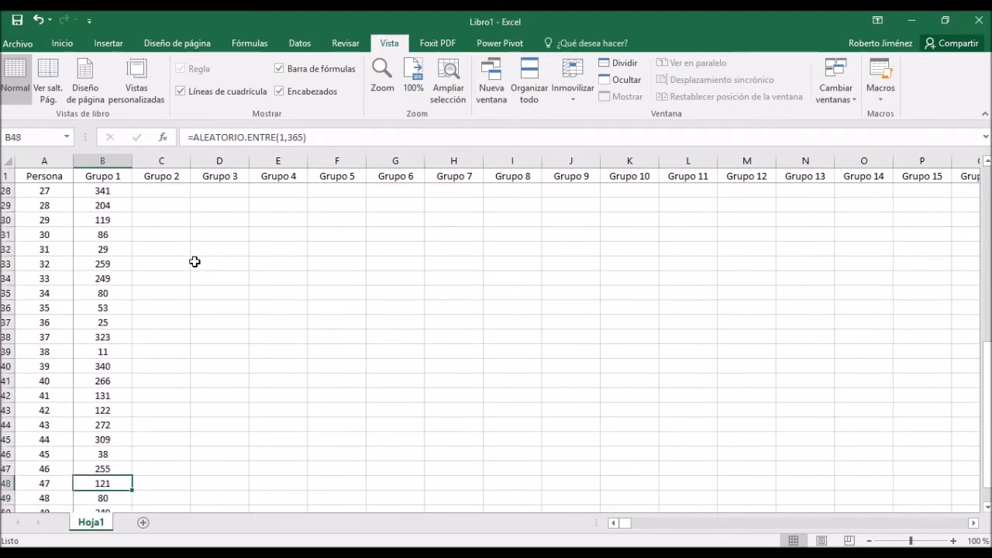
Select the Grupo 1 random-number formulas in B2:B51 and copy them.
{"action": "key", "text": "ctrl+Up"}
{"action": "key", "text": "Down"}
{"action": "key", "text": "Up"}
{"action": "key", "text": "Down"}
{"action": "key", "text": "Up"}
{"action": "key", "text": "Down"}
{"action": "key", "text": "Up"}
{"action": "key", "text": "Down"}
{"action": "key", "text": "ctrl+shift+Down"}
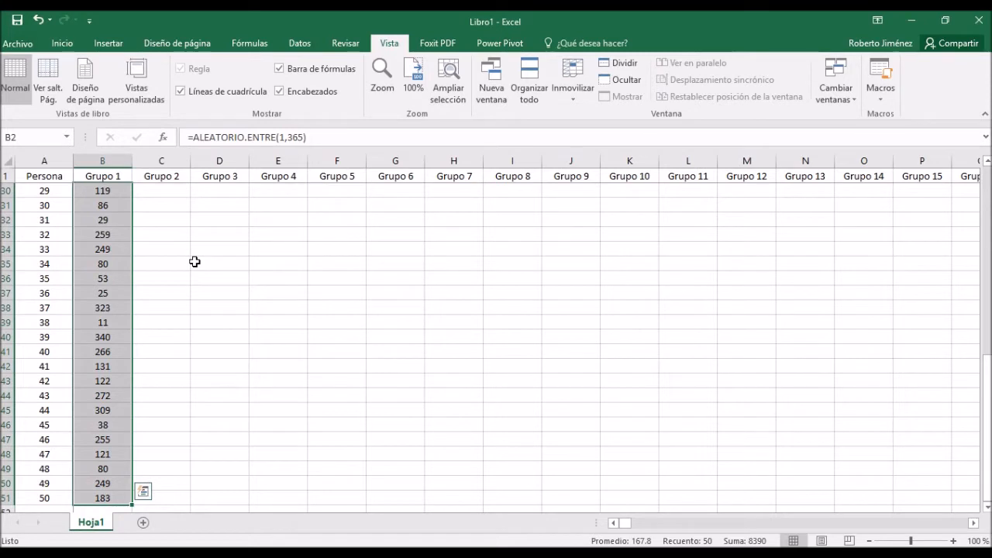
{"action": "key", "text": "ctrl+c"}
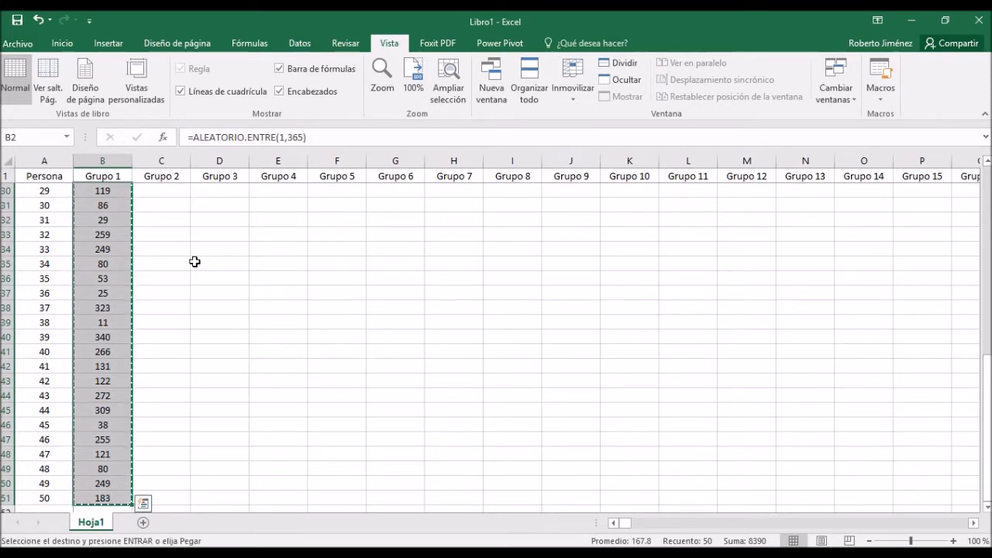
Go along the header row to the last group, Grupo 738, and move to cell ABK2 beneath it.
{"action": "key", "text": "ctrl+Up"}
{"action": "key", "text": "Down"}
{"action": "key", "text": "Up"}
{"action": "key", "text": "Down"}
{"action": "key", "text": "Up"}
{"action": "key", "text": "Right"}
{"action": "key", "text": "Left"}
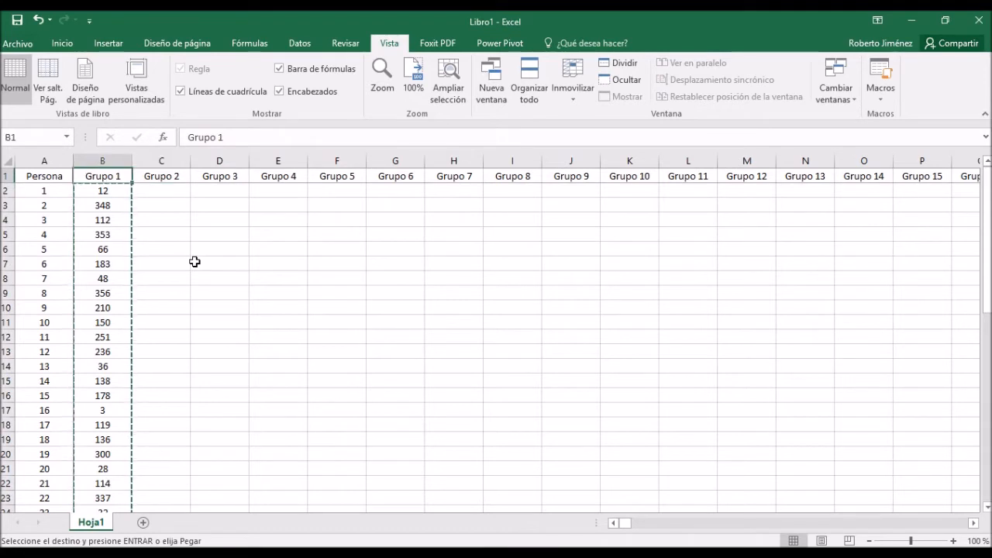
{"action": "key", "text": "ctrl+Right"}
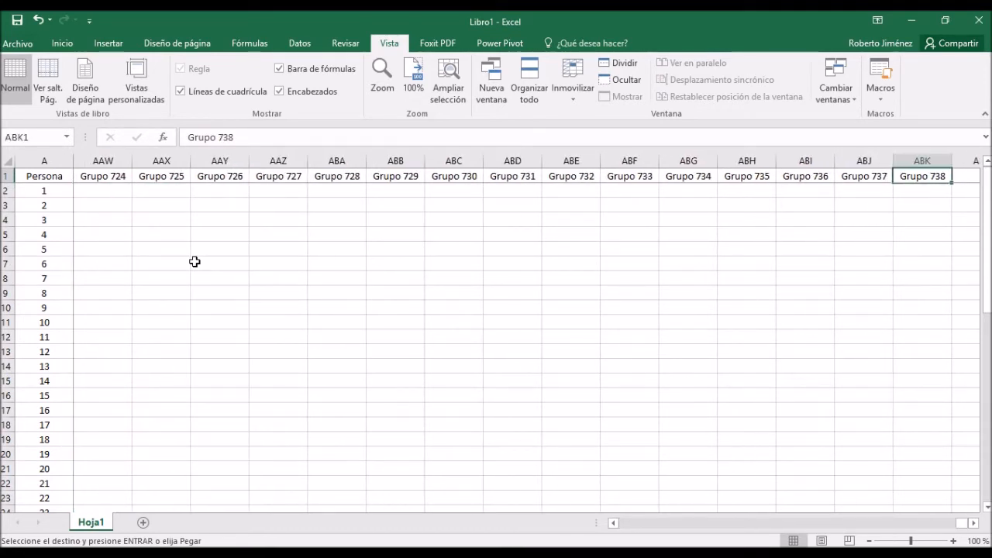
{"action": "key", "text": "Down"}
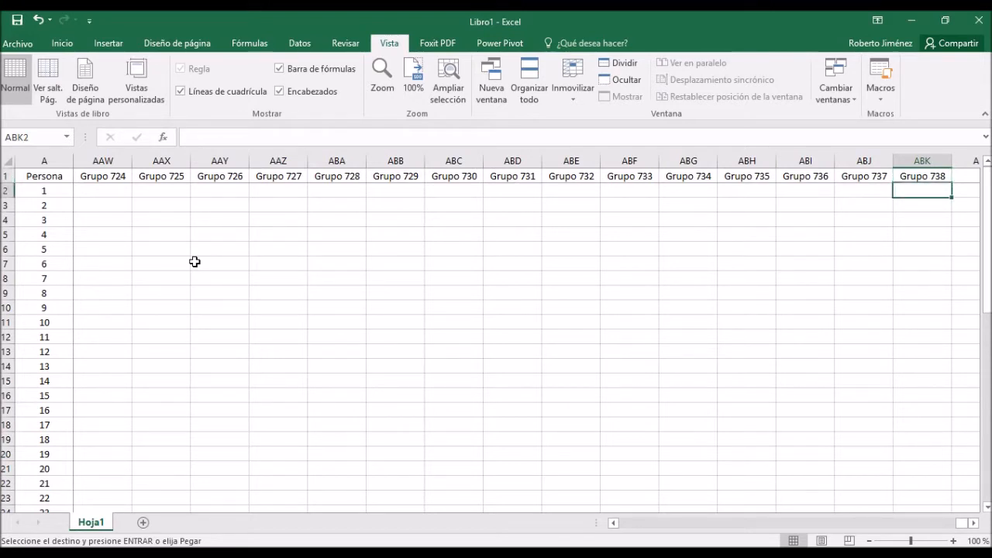
Select row 2 from ABK2 back to C2, excluding Grupo 1, and paste the copied formulas into Grupo 2 through Grupo 738.
{"action": "key", "text": "ctrl+shift+Left"}
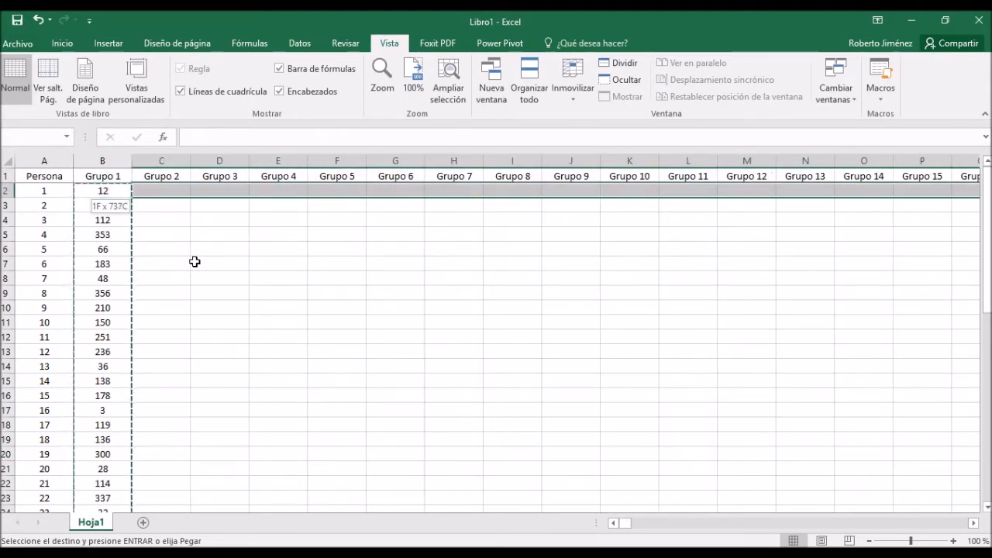
{"action": "key", "text": "shift+Right"}
{"action": "key", "text": "shift+Right"}
{"action": "key", "text": "shift+Right"}
{"action": "key", "text": "shift+Right"}
{"action": "key", "text": "shift+Right"}
{"action": "key", "text": "shift+Right"}
{"action": "key", "text": "shift+Right"}
{"action": "key", "text": "shift+Left"}
{"action": "key", "text": "shift+Left"}
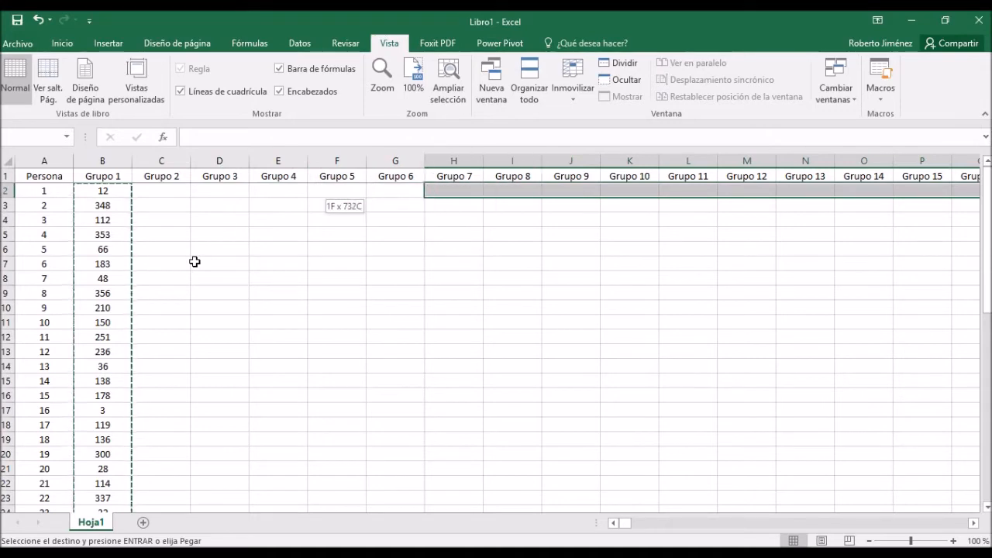
{"action": "key", "text": "shift+Left"}
{"action": "key", "text": "shift+Left"}
{"action": "key", "text": "shift+Left"}
{"action": "key", "text": "shift+Left"}
{"action": "key", "text": "shift+Left"}
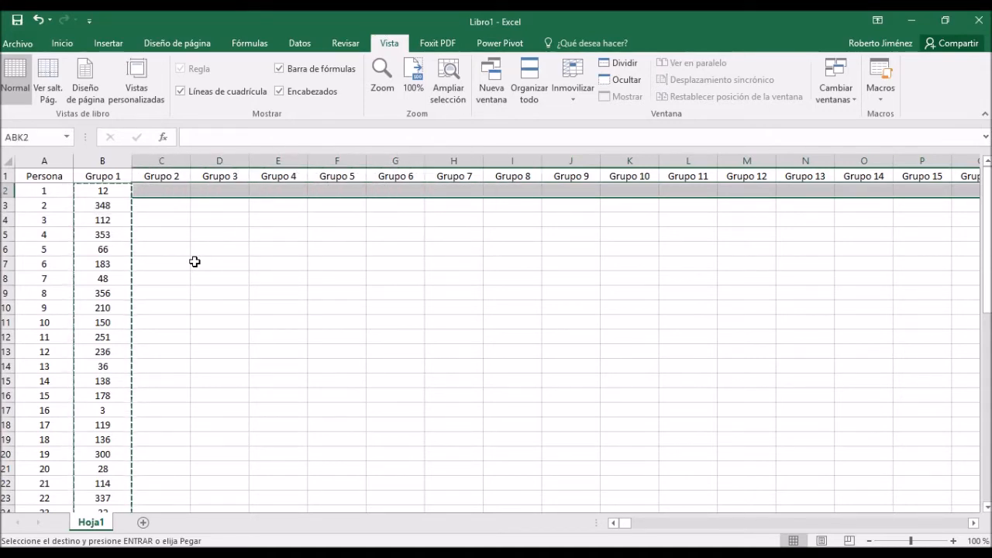
{"action": "key", "text": "ctrl+v"}
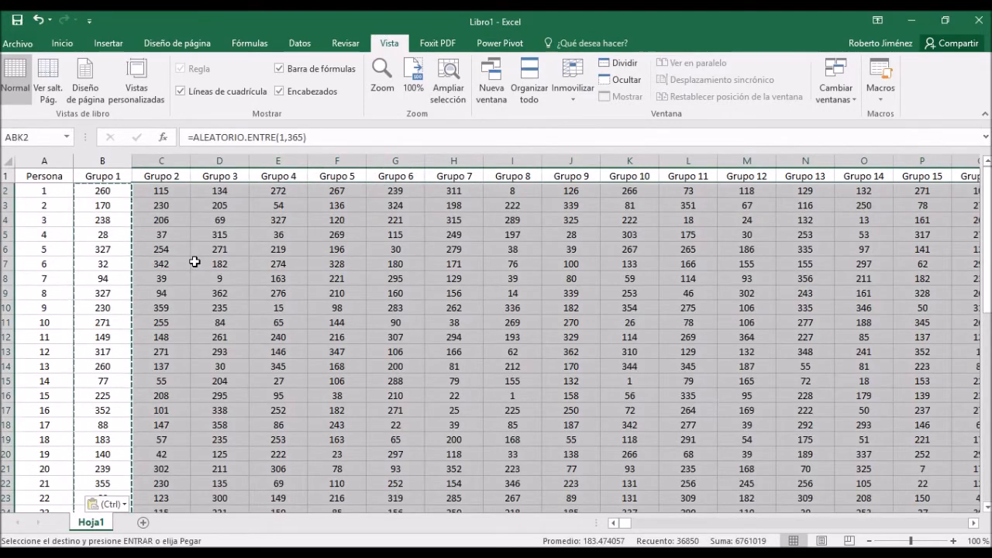
End the copy mode, examine the random values in the last groups around Grupo 738, and return to the Persona column in row 3.
{"action": "key", "text": "Escape"}
{"action": "key", "text": "Left"}
{"action": "key", "text": "Left"}
{"action": "key", "text": "Left"}
{"action": "key", "text": "Right"}
{"action": "key", "text": "Right"}
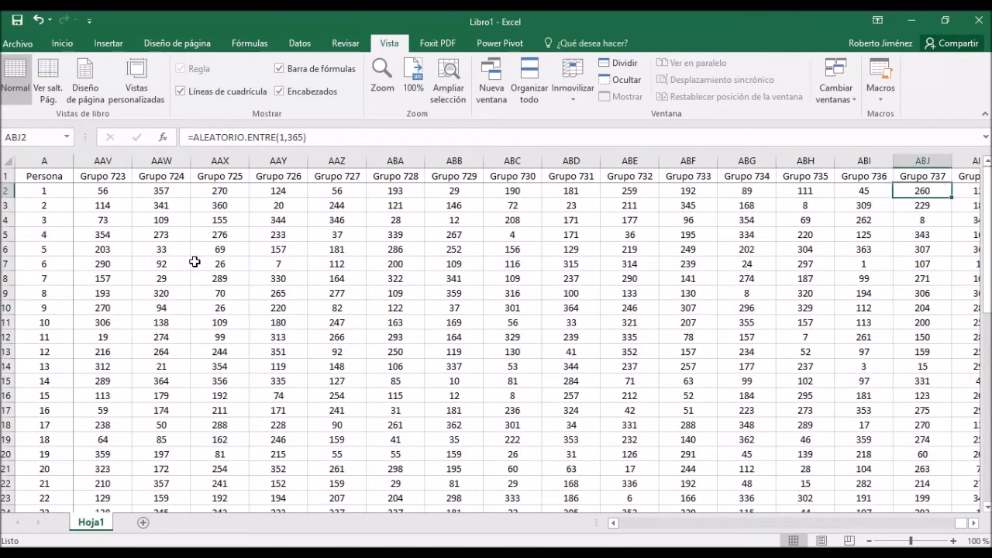
{"action": "key", "text": "Right"}
{"action": "key", "text": "Right"}
{"action": "key", "text": "Left"}
{"action": "key", "text": "Up"}
{"action": "key", "text": "Down"}
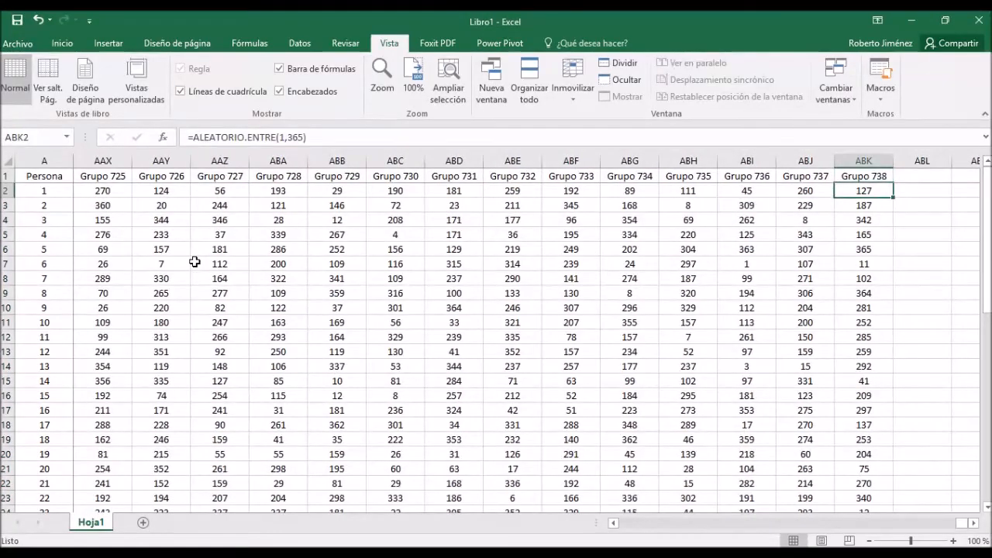
{"action": "key", "text": "Down"}
{"action": "key", "text": "Left"}
{"action": "key", "text": "Left"}
{"action": "key", "text": "Left"}
{"action": "key", "text": "Left"}
{"action": "key", "text": "Left"}
{"action": "key", "text": "Left"}
{"action": "key", "text": "Left"}
{"action": "key", "text": "Left"}
{"action": "key", "text": "Left"}
{"action": "key", "text": "Left"}
{"action": "key", "text": "Left"}
{"action": "key", "text": "Left"}
{"action": "key", "text": "Left"}
{"action": "key", "text": "Left"}
{"action": "key", "text": "Left"}
{"action": "key", "text": "Left"}
{"action": "key", "text": "Left"}
{"action": "key", "text": "Left"}
{"action": "key", "text": "Left"}
{"action": "key", "text": "Left"}
{"action": "key", "text": "ctrl+Left"}
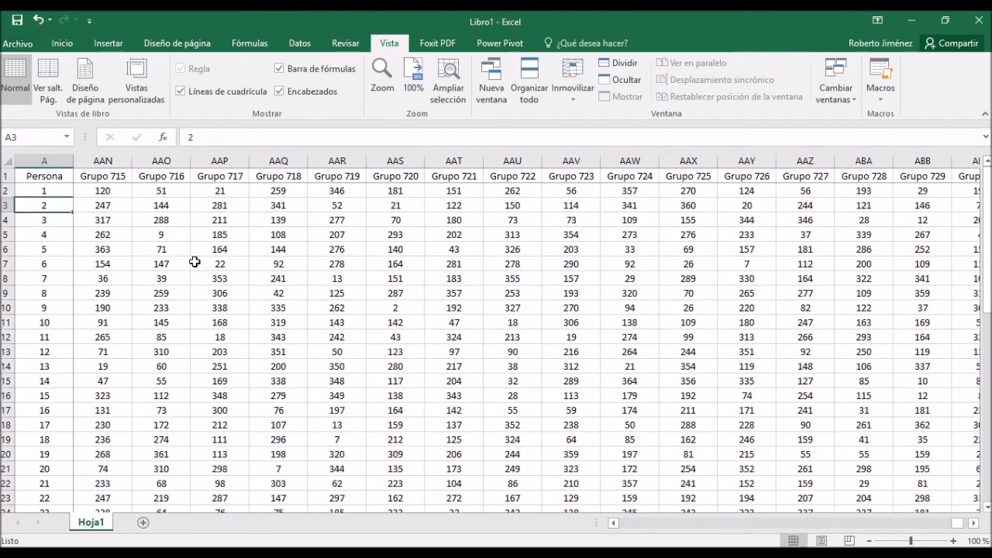
Enter the heading Día in cell A53, two rows below person 50.
{"action": "key", "text": "Right"}
{"action": "key", "text": "Left"}
{"action": "key", "text": "Right"}
{"action": "key", "text": "Left"}
{"action": "key", "text": "Right"}
{"action": "key", "text": "Left"}
{"action": "key", "text": "Right"}
{"action": "key", "text": "Left"}
{"action": "key", "text": "Right"}
{"action": "key", "text": "Down"}
{"action": "key", "text": "Down"}
{"action": "key", "text": "Down"}
{"action": "key", "text": "Down"}
{"action": "key", "text": "Down"}
{"action": "key", "text": "Down"}
{"action": "key", "text": "Down"}
{"action": "key", "text": "Down"}
{"action": "key", "text": "Down"}
{"action": "key", "text": "Down"}
{"action": "key", "text": "Down"}
{"action": "key", "text": "Down"}
{"action": "key", "text": "Down"}
{"action": "key", "text": "Down"}
{"action": "key", "text": "Down"}
{"action": "key", "text": "Down"}
{"action": "key", "text": "Down"}
{"action": "key", "text": "Down"}
{"action": "key", "text": "Down"}
{"action": "key", "text": "Down"}
{"action": "key", "text": "Down"}
{"action": "key", "text": "Down"}
{"action": "key", "text": "Down"}
{"action": "key", "text": "Down"}
{"action": "key", "text": "Down"}
{"action": "key", "text": "Down"}
{"action": "key", "text": "Down"}
{"action": "key", "text": "Down"}
{"action": "key", "text": "Up"}
{"action": "key", "text": "Up"}
{"action": "key", "text": "Up"}
{"action": "key", "text": "Up"}
{"action": "key", "text": "Up"}
{"action": "key", "text": "Up"}
{"action": "key", "text": "Up"}
{"action": "key", "text": "Up"}
{"action": "key", "text": "Up"}
{"action": "key", "text": "Up"}
{"action": "key", "text": "Up"}
{"action": "key", "text": "Up"}
{"action": "key", "text": "Left"}
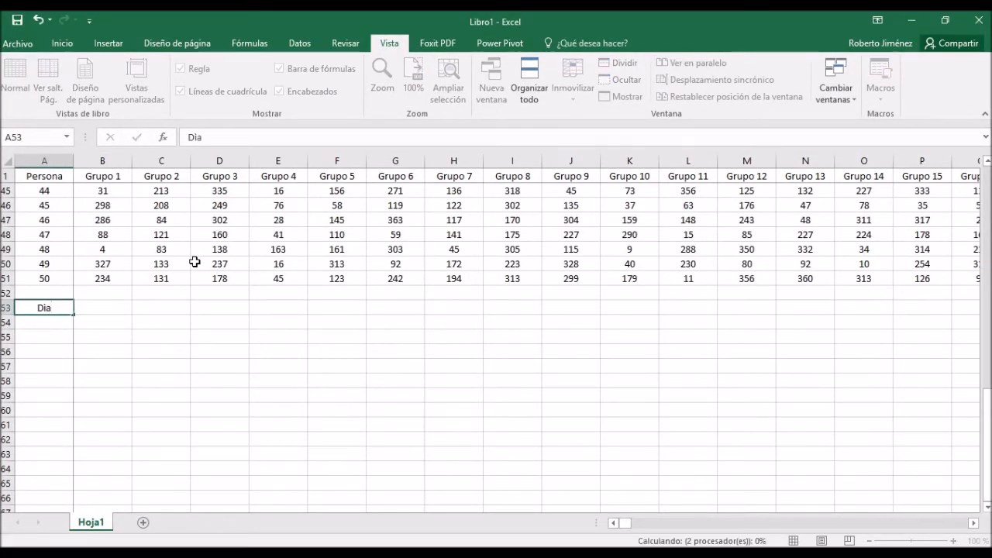
{"action": "key", "text": "Return"}
{"action": "key", "text": "Up"}
{"action": "type", "text": "Día"}
{"action": "key", "text": "Return"}
Enter the day numbers 1 and 2 in cells A54 and A55 under the Día heading.
{"action": "type", "text": "1"}
{"action": "key", "text": "Return"}
{"action": "type", "text": "2"}
{"action": "key", "text": "Return"}
Extend the day series from A54:A55 down to 365 in cell A418.
{"action": "key", "text": "Up"}
{"action": "key", "text": "Up"}
{"action": "key", "text": "shift+Down"}
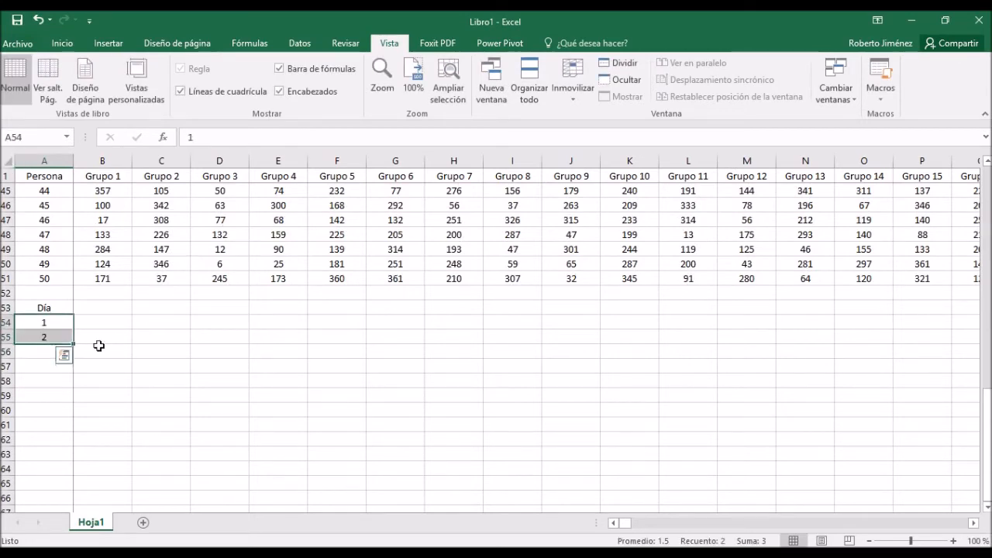
{"action": "mouse_move", "coordinate": [74, 345]}
{"action": "left_mouse_down"}
{"action": "mouse_move", "coordinate": [69, 535]}
{"action": "mouse_move", "coordinate": [64, 295]}
{"action": "mouse_move", "coordinate": [49, 513]}
{"action": "mouse_move", "coordinate": [66, 497]}
{"action": "mouse_move", "coordinate": [65, 390]}
{"action": "mouse_move", "coordinate": [53, 455]}
{"action": "mouse_move", "coordinate": [66, 468]}
{"action": "mouse_move", "coordinate": [67, 447]}
{"action": "mouse_move", "coordinate": [69, 458]}
{"action": "mouse_move", "coordinate": [61, 302]}
{"action": "left_mouse_up"}
{"action": "left_click", "coordinate": [96, 270]}
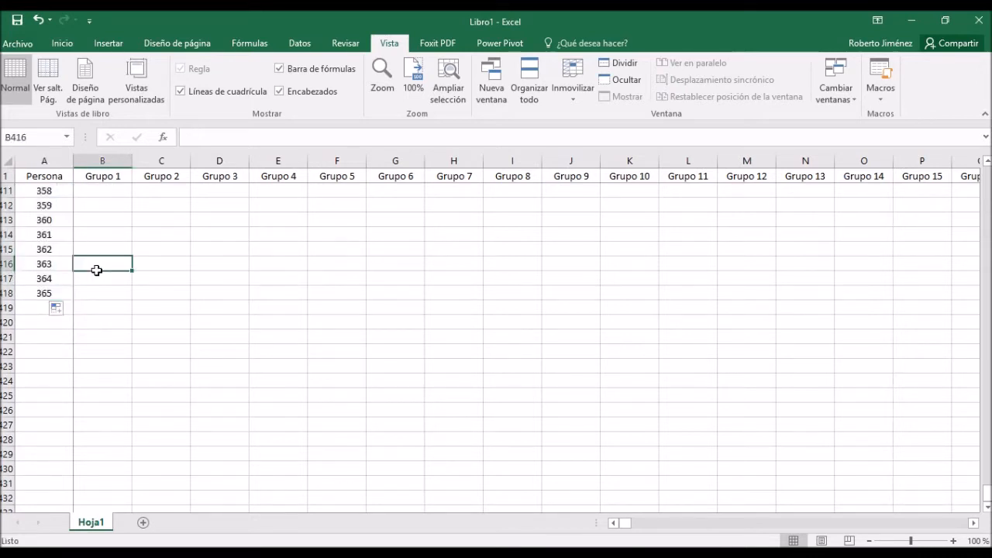
Return from the end of the day list to its start and examine the cells beside the Día heading and first days.
{"action": "key", "text": "Up"}
{"action": "key", "text": "Up"}
{"action": "key", "text": "Up"}
{"action": "key", "text": "Up"}
{"action": "key", "text": "Up"}
{"action": "key", "text": "Up"}
{"action": "key", "text": "Up"}
{"action": "key", "text": "Up"}
{"action": "key", "text": "Up"}
{"action": "key", "text": "Up"}
{"action": "key", "text": "Up"}
{"action": "key", "text": "Up"}
{"action": "key", "text": "Up"}
{"action": "key", "text": "Up"}
{"action": "key", "text": "Up"}
{"action": "key", "text": "Up"}
{"action": "key", "text": "Up"}
{"action": "key", "text": "ctrl+Up"}
{"action": "key", "text": "Up"}
{"action": "key", "text": "Up"}
{"action": "key", "text": "Up"}
{"action": "key", "text": "Up"}
{"action": "key", "text": "Up"}
{"action": "key", "text": "Up"}
{"action": "key", "text": "Up"}
{"action": "key", "text": "Up"}
{"action": "key", "text": "Up"}
{"action": "key", "text": "Up"}
{"action": "key", "text": "Down"}
{"action": "key", "text": "Down"}
{"action": "key", "text": "Down"}
{"action": "key", "text": "Down"}
{"action": "key", "text": "Down"}
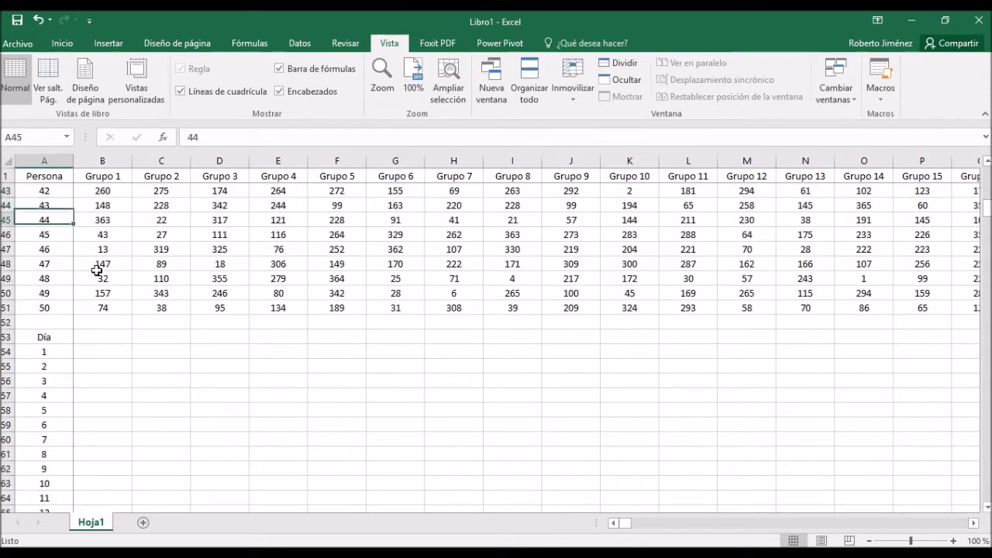
{"action": "key", "text": "Down"}
{"action": "key", "text": "Down"}
{"action": "key", "text": "Down"}
{"action": "key", "text": "Down"}
{"action": "key", "text": "Down"}
{"action": "key", "text": "Down"}
{"action": "key", "text": "Down"}
{"action": "key", "text": "Right"}
{"action": "key", "text": "Up"}
{"action": "key", "text": "Left"}
{"action": "key", "text": "Right"}
{"action": "key", "text": "Left"}
{"action": "key", "text": "Right"}
{"action": "key", "text": "Left"}
{"action": "key", "text": "Right"}
{"action": "key", "text": "Left"}
{"action": "key", "text": "Down"}
{"action": "key", "text": "Right"}
{"action": "key", "text": "Left"}
{"action": "key", "text": "Down"}
{"action": "key", "text": "Right"}
{"action": "key", "text": "Left"}
{"action": "key", "text": "Right"}
{"action": "key", "text": "Left"}
{"action": "key", "text": "Right"}
Enter =CONTAR.SI(B2:B51,A54) in cell B54 to count how often day 1 occurs in Grupo 1.
{"action": "key", "text": "Up"}
{"action": "key", "text": "Up"}
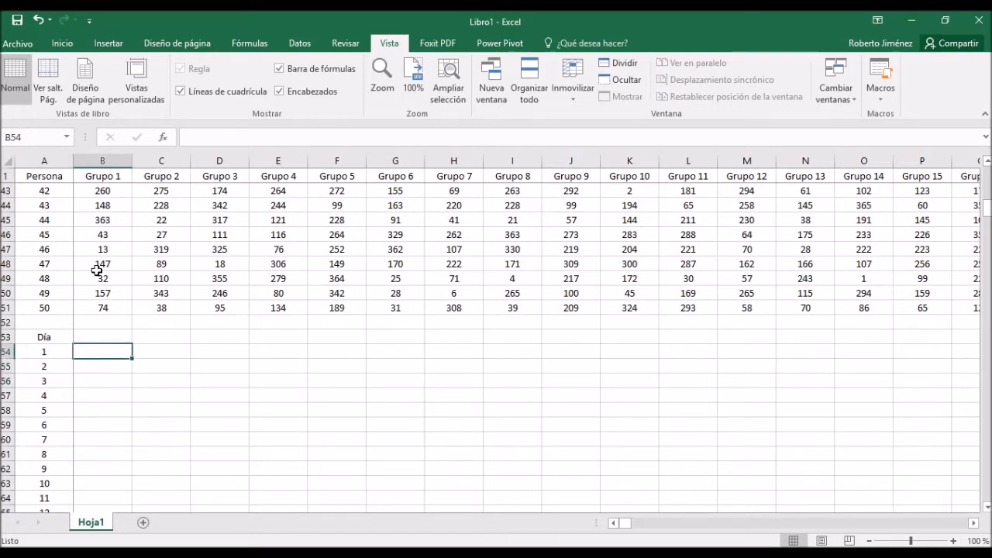
{"action": "type", "text": "="}
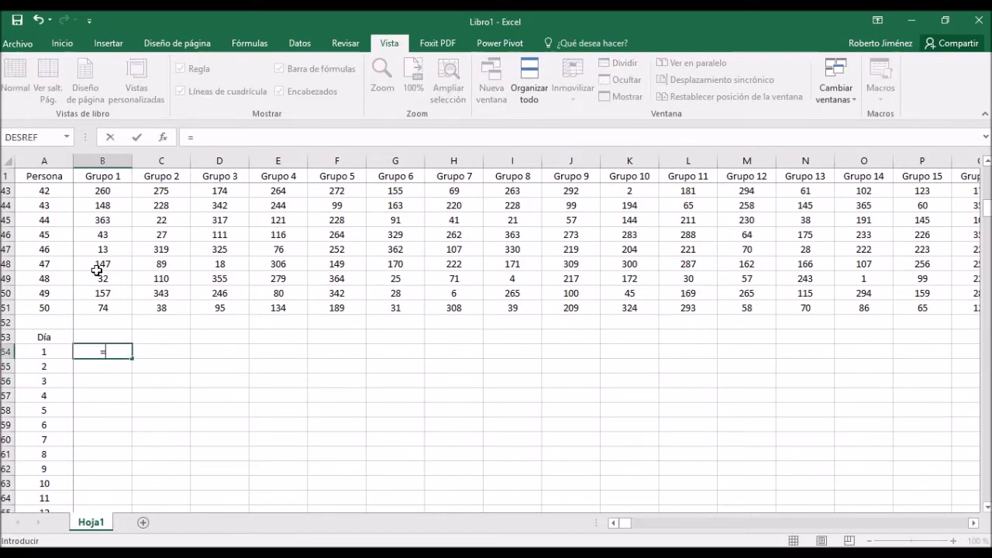
{"action": "type", "text": "contar"}
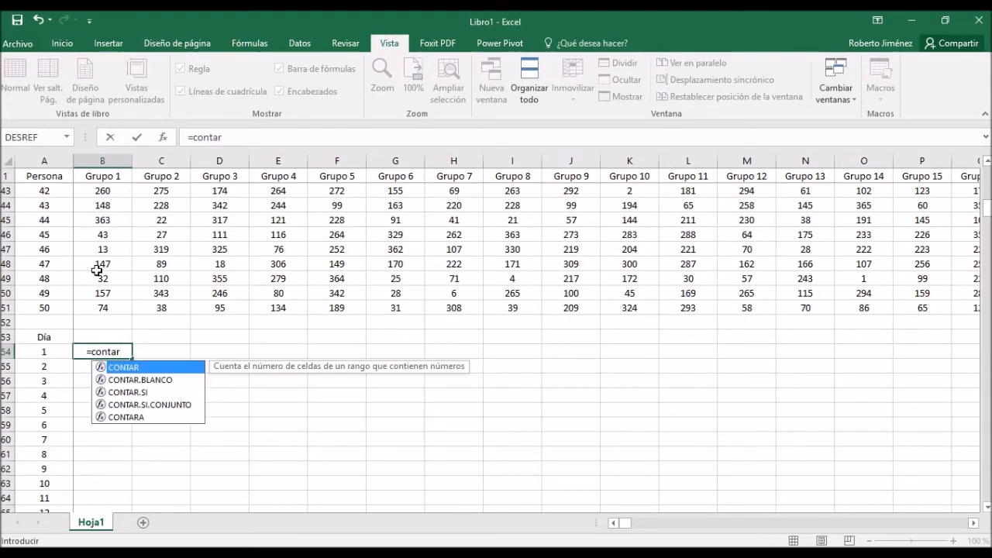
{"action": "type", "text": ".si"}
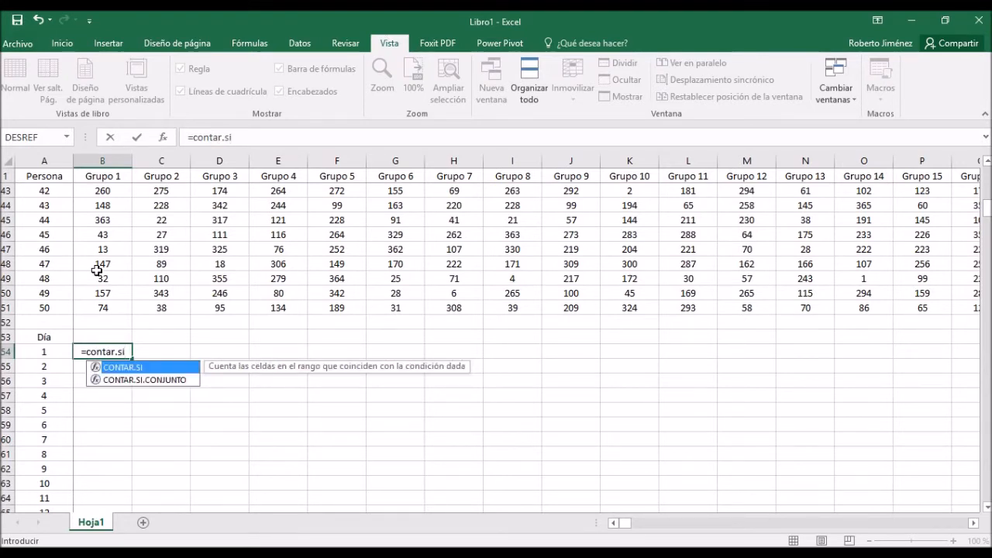
{"action": "type", "text": "("}
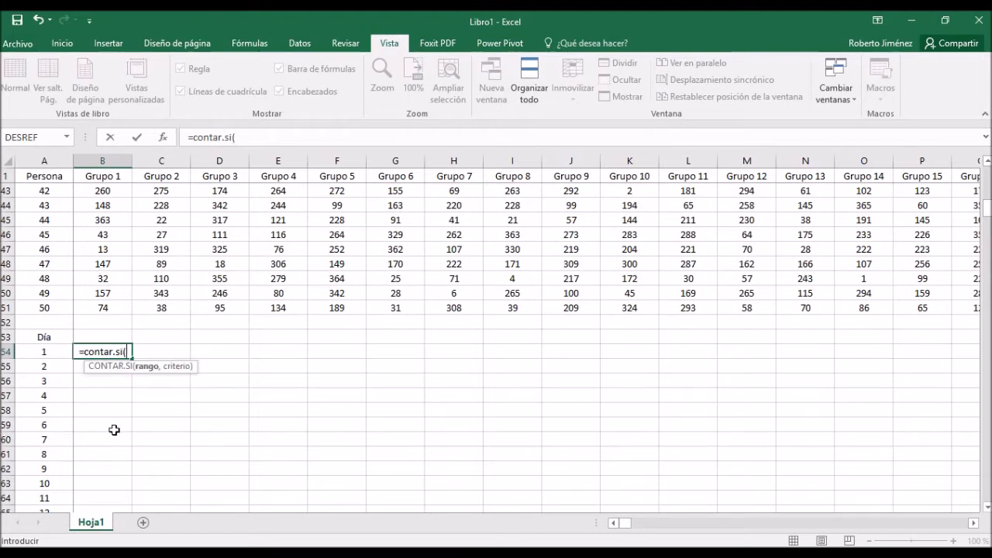
{"action": "left_click", "coordinate": [114, 310]}
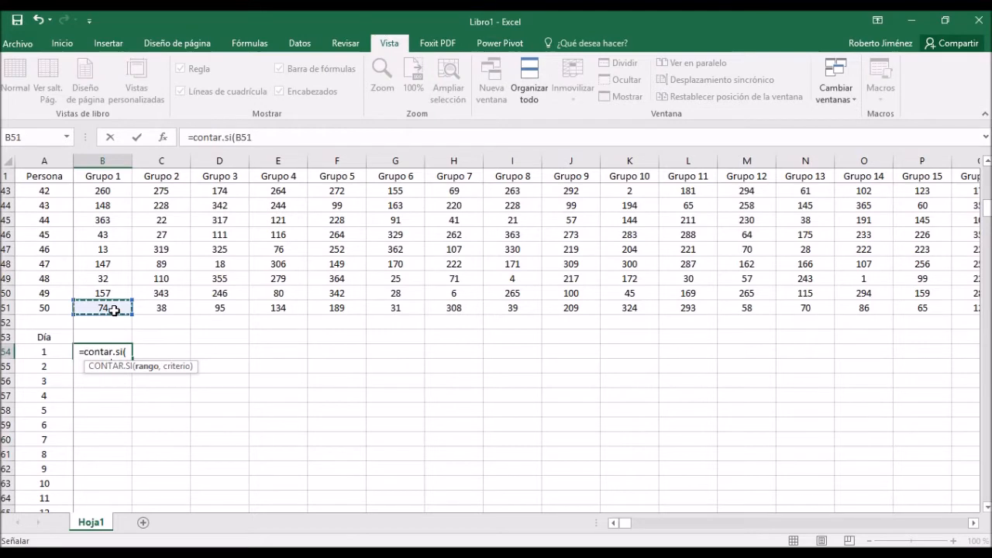
{"action": "key", "text": "ctrl+shift+Up"}
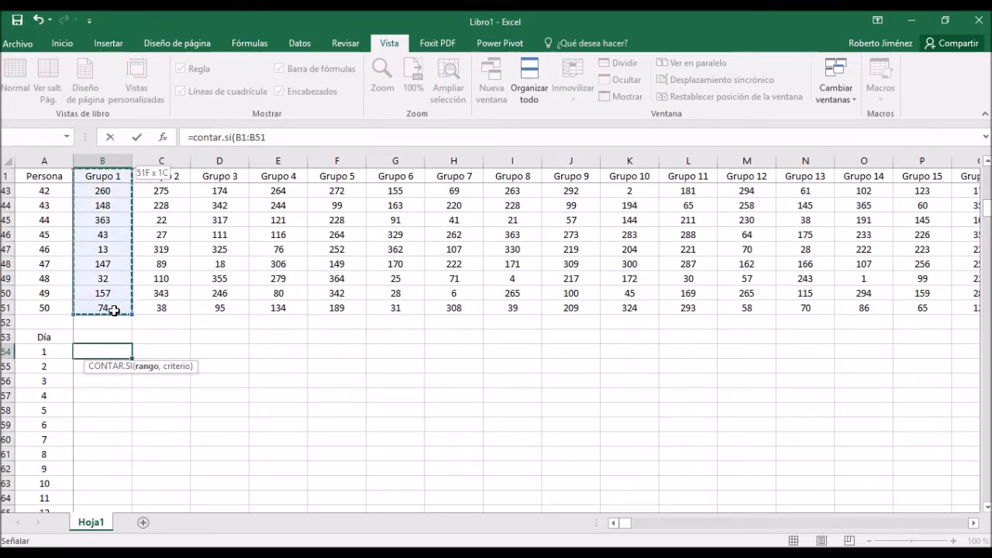
{"action": "key", "text": "shift+Down"}
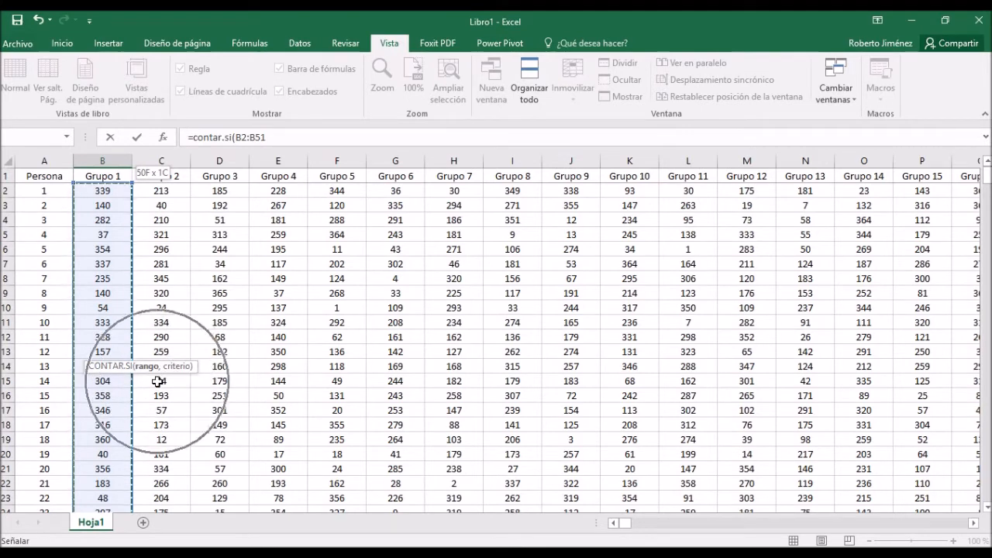
{"action": "type", "text": ","}
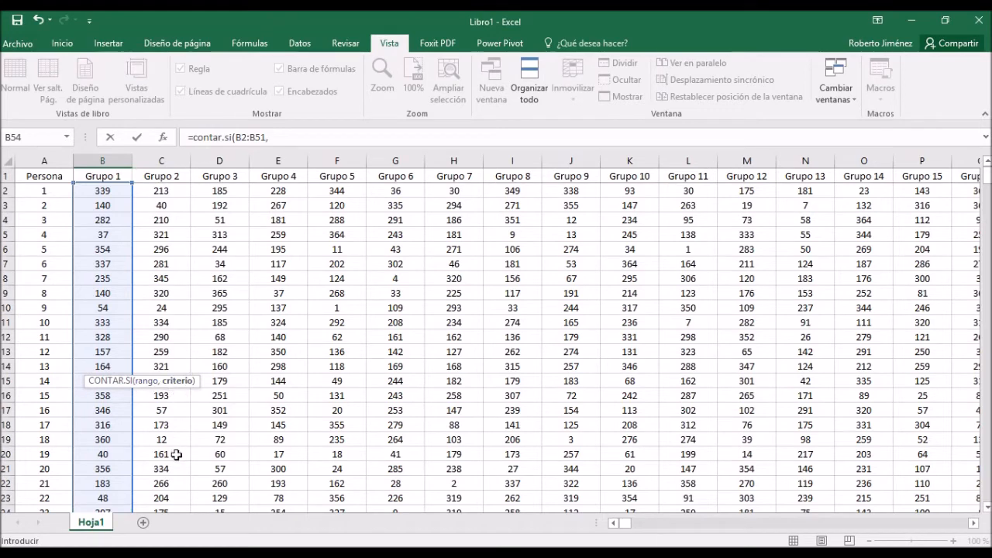
{"action": "key", "text": "Left"}
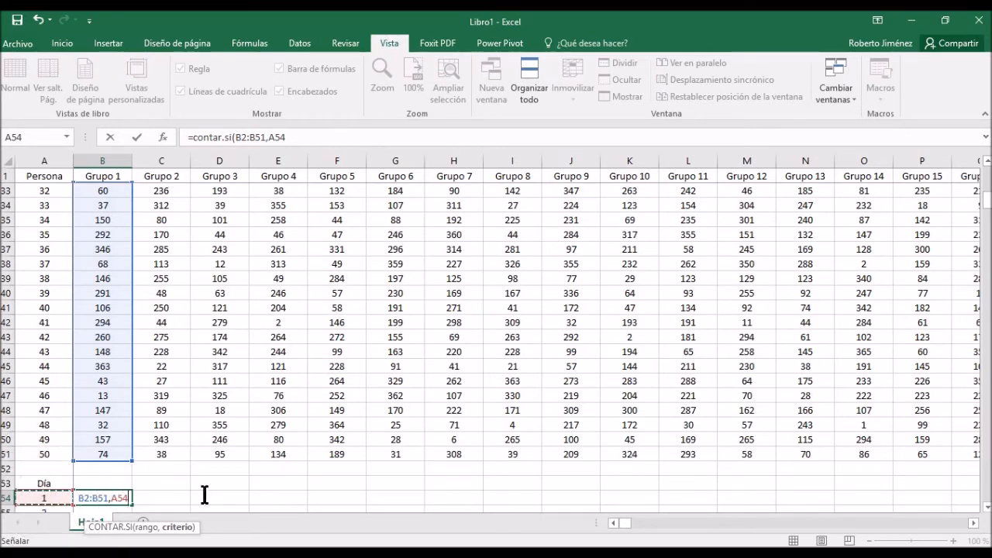
{"action": "key", "text": "Return"}
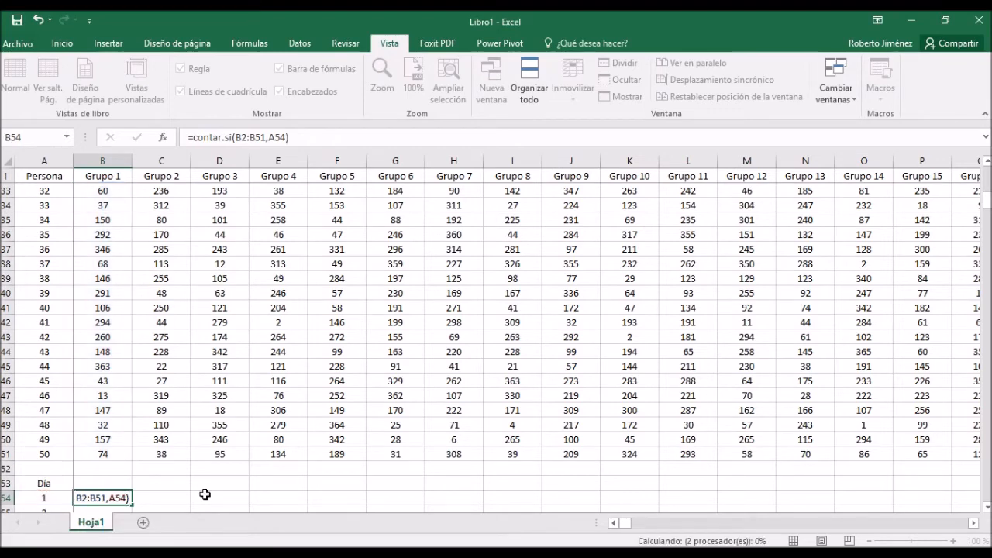
Examine the Grupo 1 values from the header down to person 50 against the count for day 1.
{"action": "scroll", "coordinate": [205, 495], "scroll_direction": "down", "scroll_amount": 1}
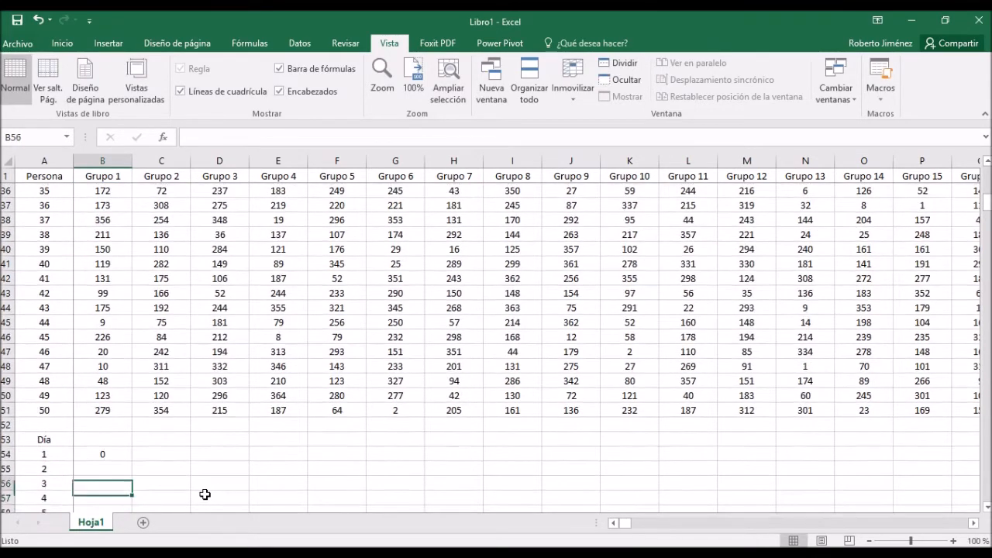
{"action": "key", "text": "Up"}
{"action": "key", "text": "Up"}
{"action": "key", "text": "Up"}
{"action": "key", "text": "Up"}
{"action": "key", "text": "Up"}
{"action": "key", "text": "Up"}
{"action": "key", "text": "Up"}
{"action": "key", "text": "Up"}
{"action": "key", "text": "Up"}
{"action": "key", "text": "Up"}
{"action": "key", "text": "Up"}
{"action": "key", "text": "Up"}
{"action": "key", "text": "Up"}
{"action": "key", "text": "Up"}
{"action": "key", "text": "Up"}
{"action": "key", "text": "Up"}
{"action": "key", "text": "Up"}
{"action": "key", "text": "Up"}
{"action": "key", "text": "Up"}
{"action": "key", "text": "Up"}
{"action": "key", "text": "Up"}
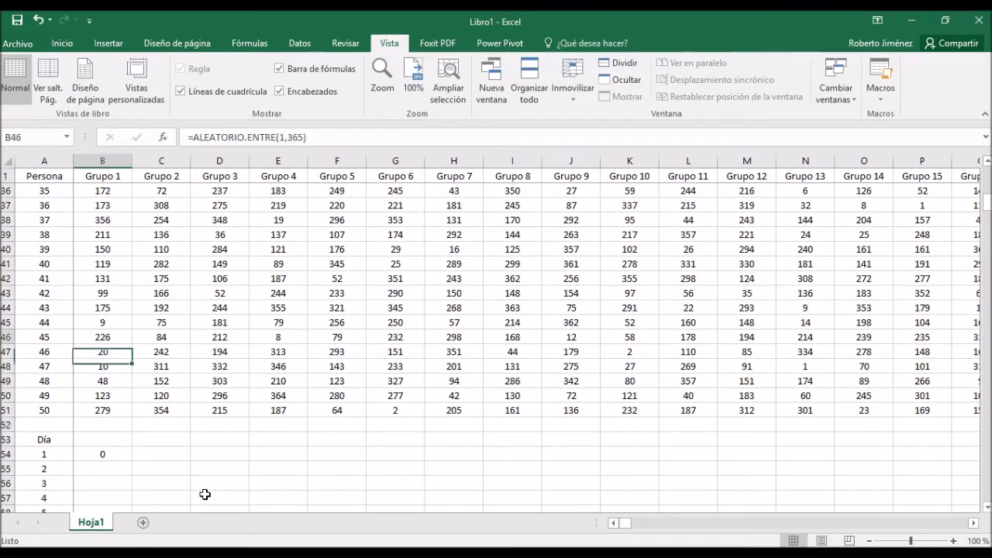
{"action": "key", "text": "ctrl+Up"}
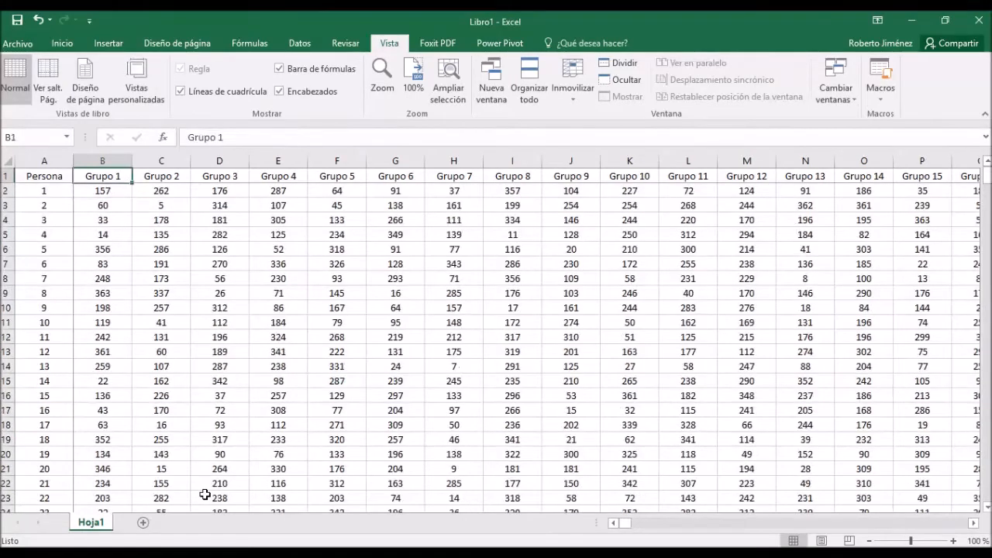
{"action": "key", "text": "Down"}
{"action": "key", "text": "Down"}
{"action": "key", "text": "Down"}
{"action": "key", "text": "Down"}
{"action": "key", "text": "Down"}
{"action": "key", "text": "Down"}
{"action": "key", "text": "Down"}
{"action": "key", "text": "Down"}
{"action": "key", "text": "Down"}
{"action": "key", "text": "Down"}
{"action": "key", "text": "Down"}
{"action": "key", "text": "Down"}
{"action": "key", "text": "Down"}
{"action": "key", "text": "Down"}
{"action": "key", "text": "Down"}
{"action": "key", "text": "Down"}
{"action": "key", "text": "Down"}
{"action": "key", "text": "Down"}
{"action": "key", "text": "Down"}
{"action": "key", "text": "Down"}
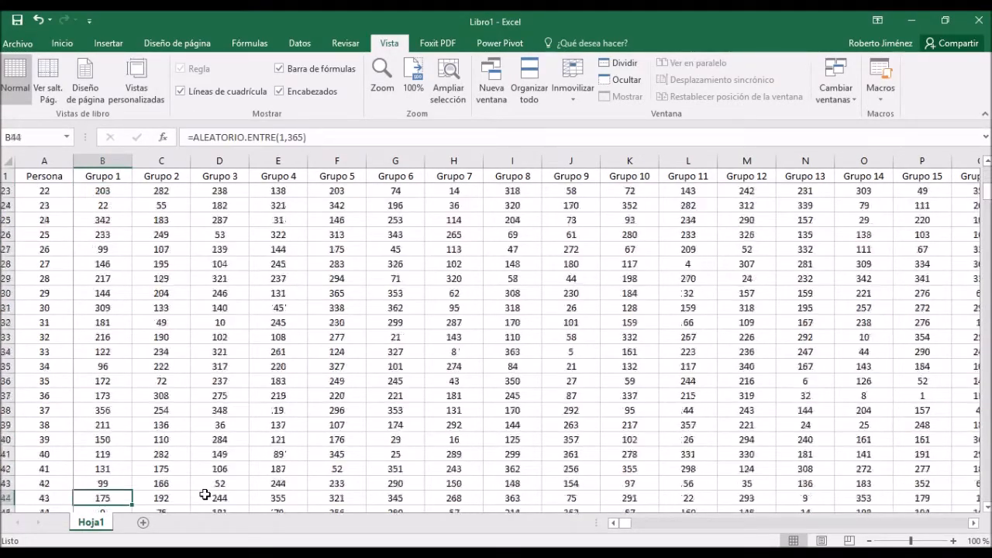
{"action": "key", "text": "Down"}
{"action": "key", "text": "Down"}
{"action": "key", "text": "Down"}
{"action": "key", "text": "Down"}
{"action": "key", "text": "Down"}
{"action": "key", "text": "Down"}
{"action": "key", "text": "Down"}
{"action": "key", "text": "Down"}
{"action": "key", "text": "Down"}
{"action": "key", "text": "Down"}
{"action": "key", "text": "Down"}
{"action": "key", "text": "Down"}
{"action": "key", "text": "Down"}
{"action": "key", "text": "Down"}
{"action": "key", "text": "Down"}
{"action": "key", "text": "Down"}
{"action": "key", "text": "Down"}
{"action": "key", "text": "Up"}
{"action": "key", "text": "Up"}
{"action": "key", "text": "Up"}
{"action": "key", "text": "Up"}
{"action": "key", "text": "Up"}
{"action": "key", "text": "Up"}
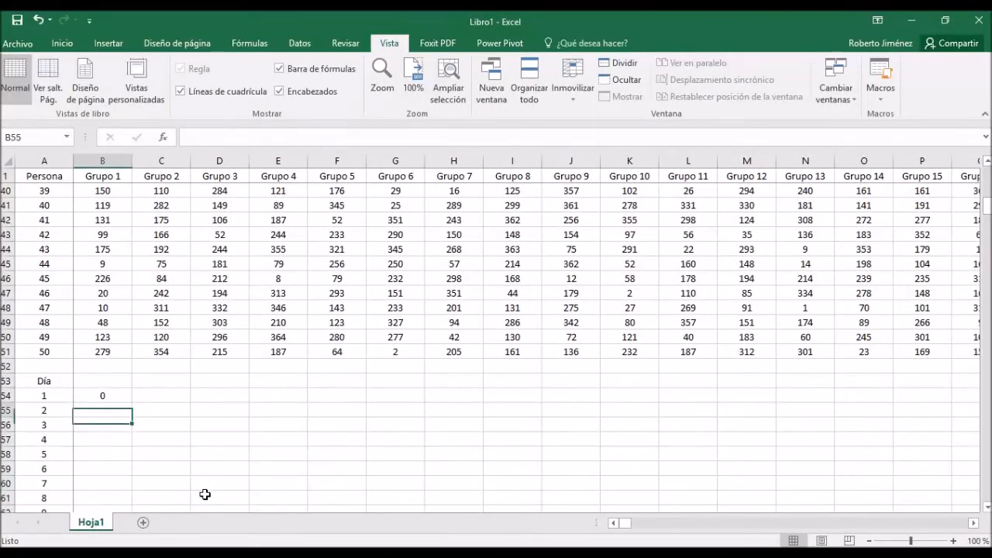
Fix the rows of the range and the column of the criterion in B54, making it =CONTAR.SI(B$2:B$51,$A54).
{"action": "key", "text": "Up"}
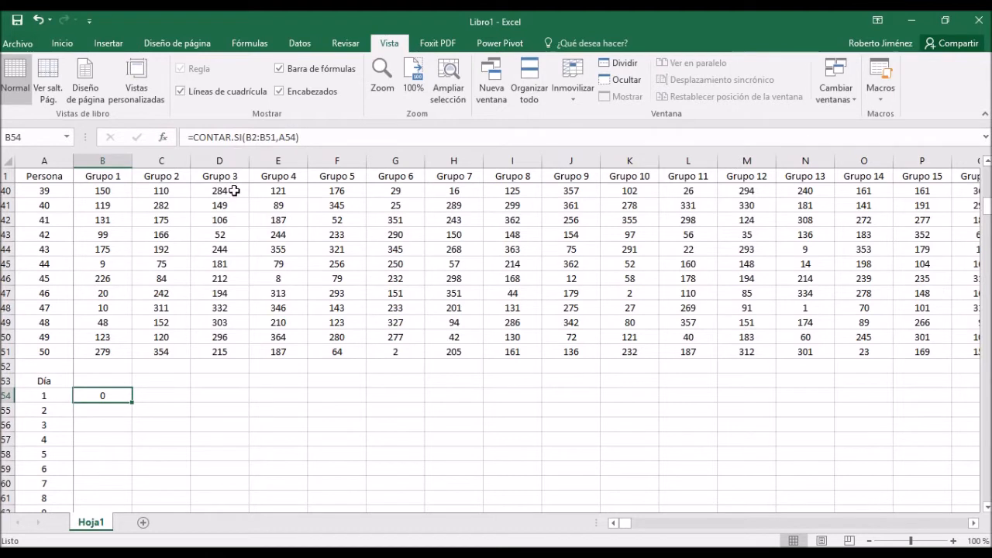
{"action": "key", "text": "F2"}
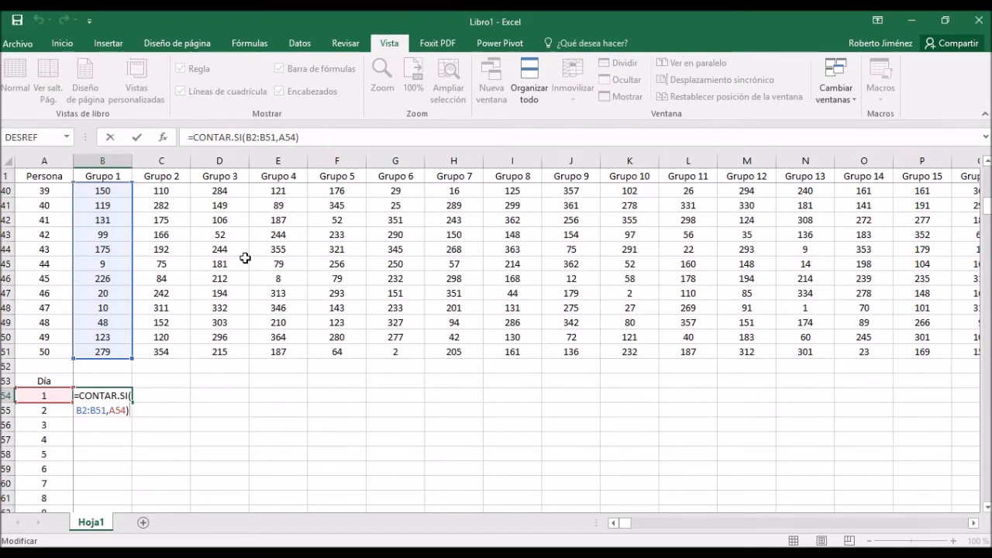
{"action": "left_click", "coordinate": [253, 136]}
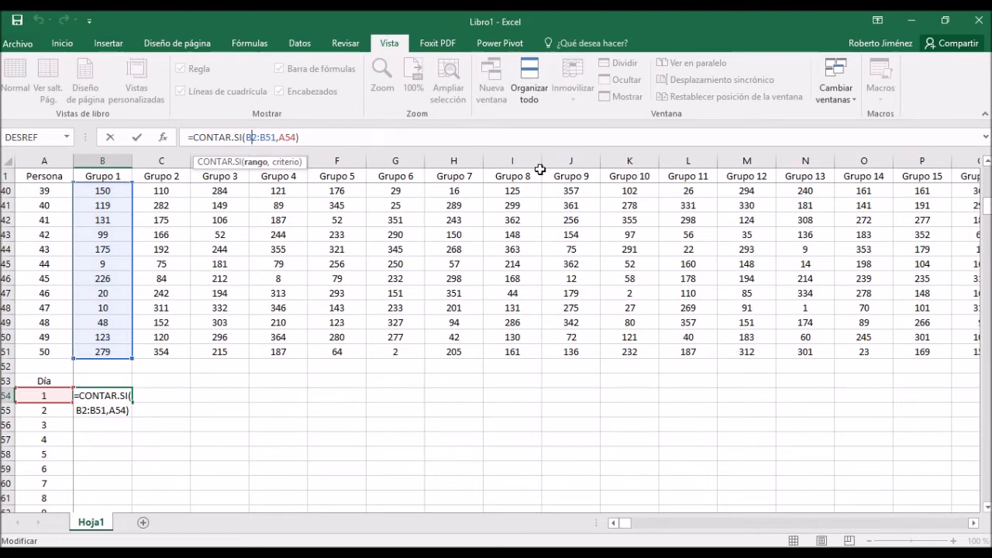
{"action": "type", "text": "$2:B"}
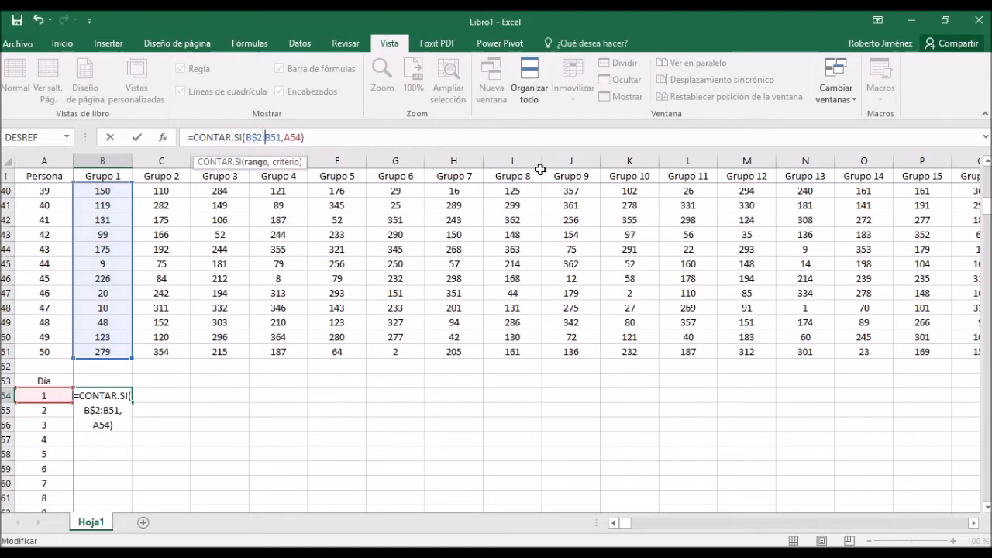
{"action": "type", "text": "$"}
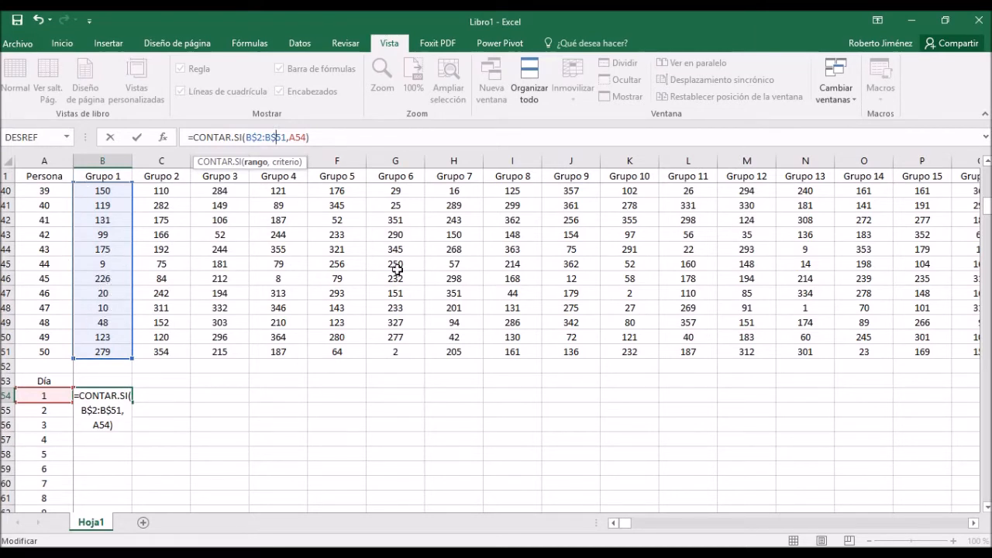
{"action": "key", "text": "Right"}
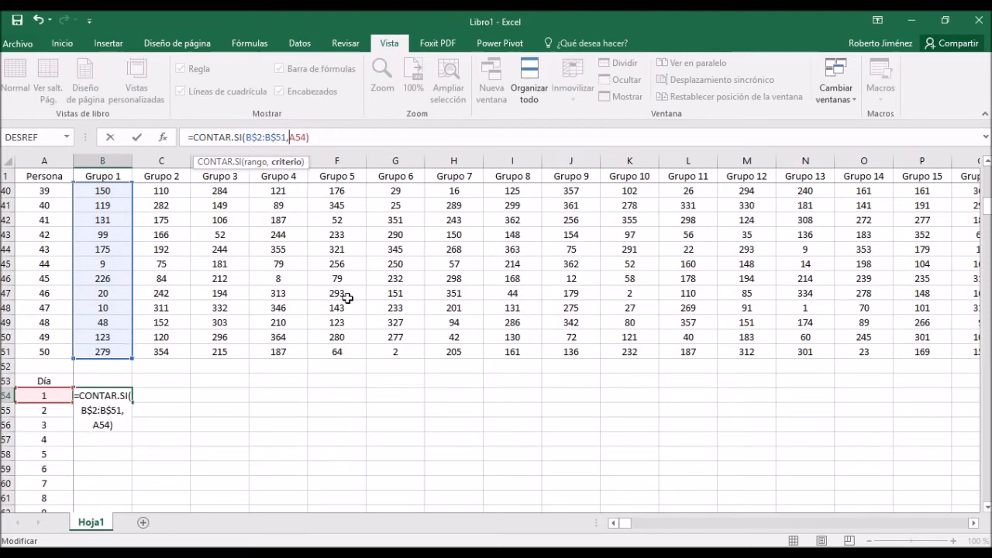
{"action": "type", "text": "$"}
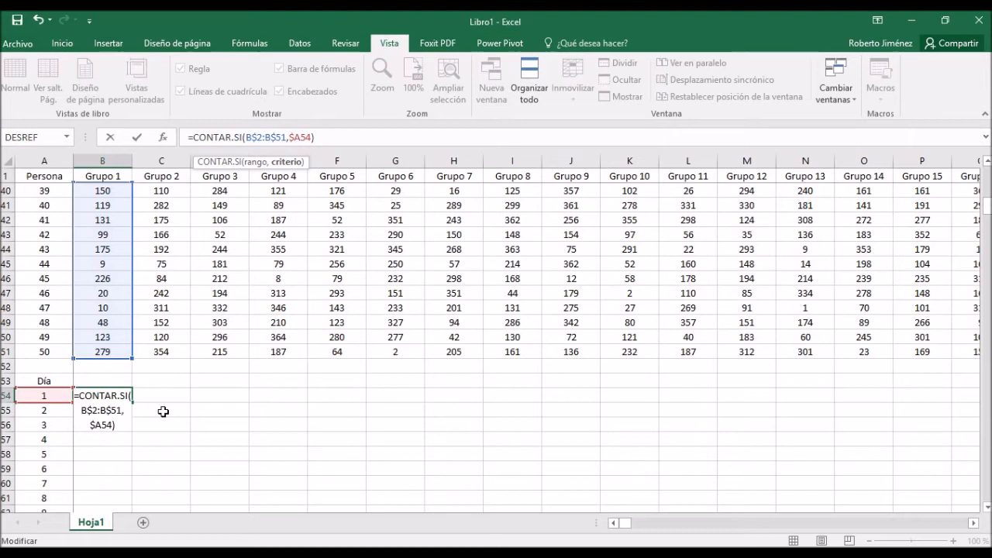
{"action": "key", "text": "ctrl+Return"}
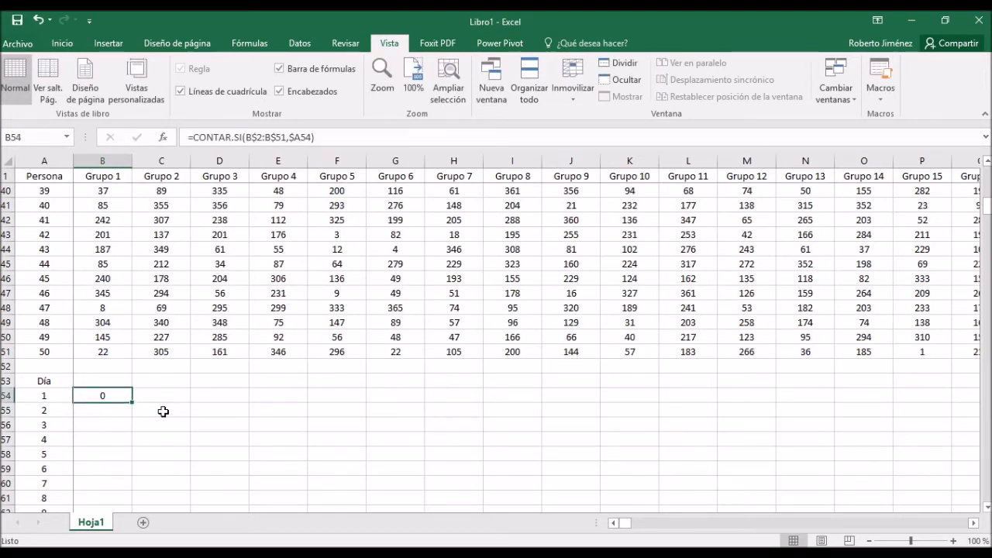
Paste the count formula from B54 into C55 to check its references, and delete the test copy.
{"action": "key", "text": "ctrl+c"}
{"action": "left_click", "coordinate": [163, 411]}
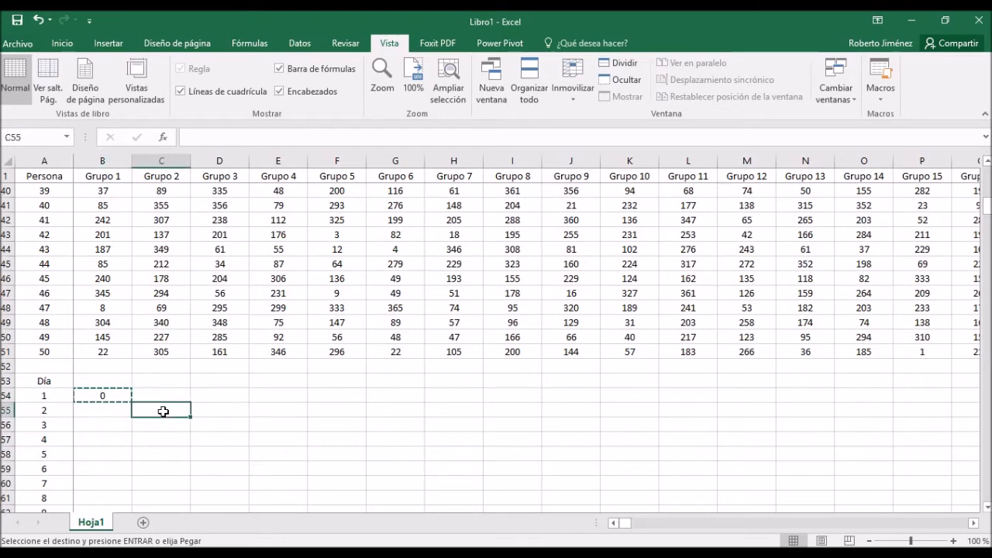
{"action": "key", "text": "ctrl+v"}
{"action": "key", "text": "Escape"}
{"action": "key", "text": "Left"}
{"action": "key", "text": "Up"}
{"action": "key", "text": "Down"}
{"action": "key", "text": "Right"}
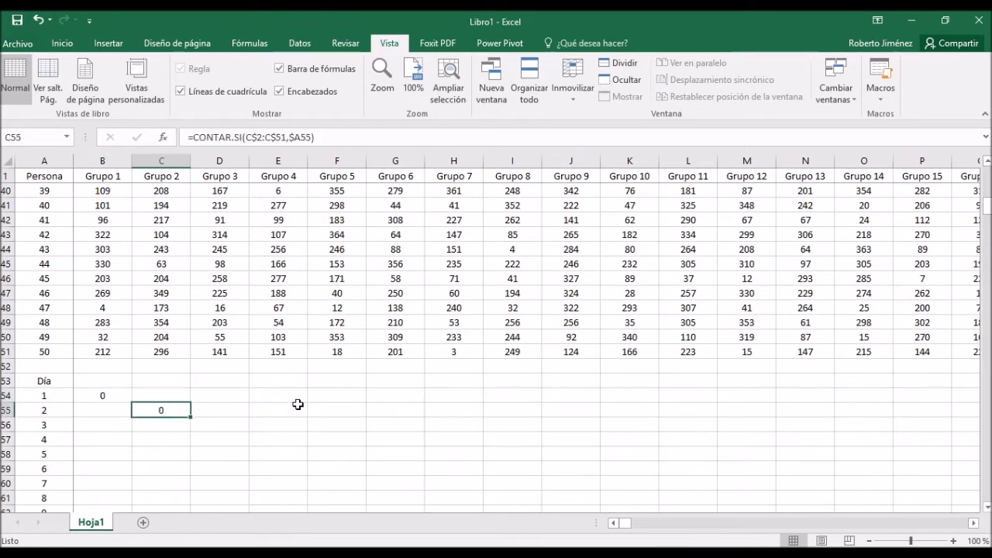
{"action": "key", "text": "F2"}
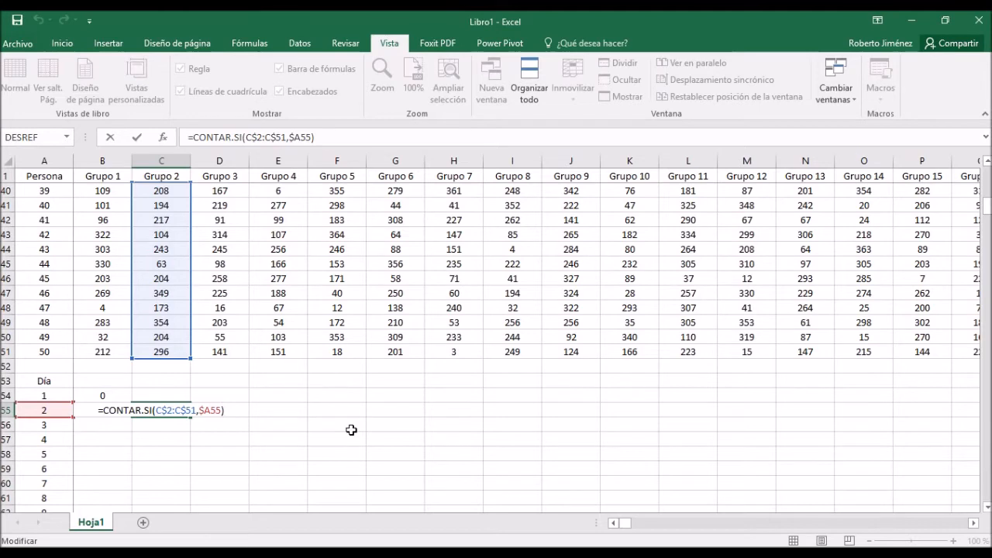
{"action": "key", "text": "ctrl+Return"}
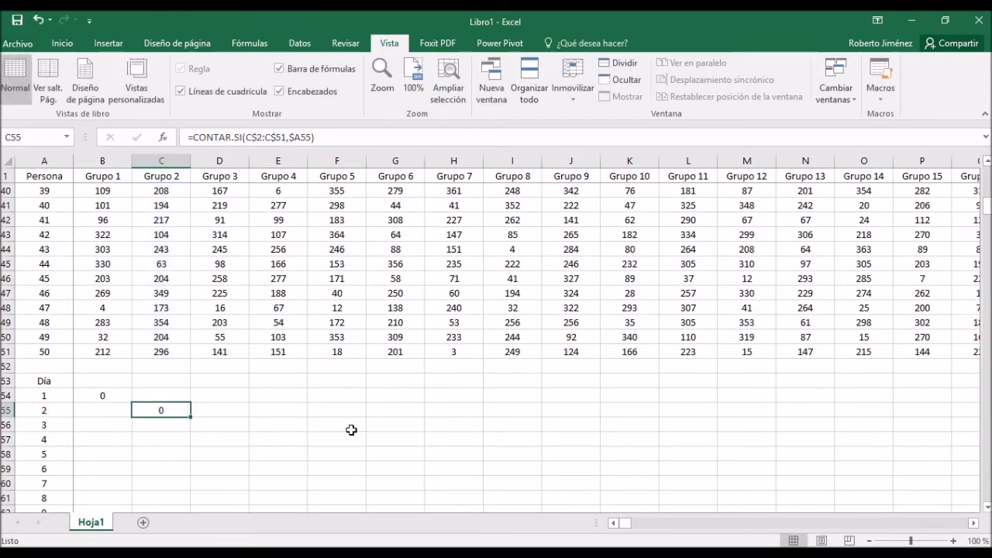
{"action": "key", "text": "Delete"}
Copy the count formula from B54 down the Grupo 1 column to day 365 in B418.
{"action": "key", "text": "Up"}
{"action": "key", "text": "Left"}
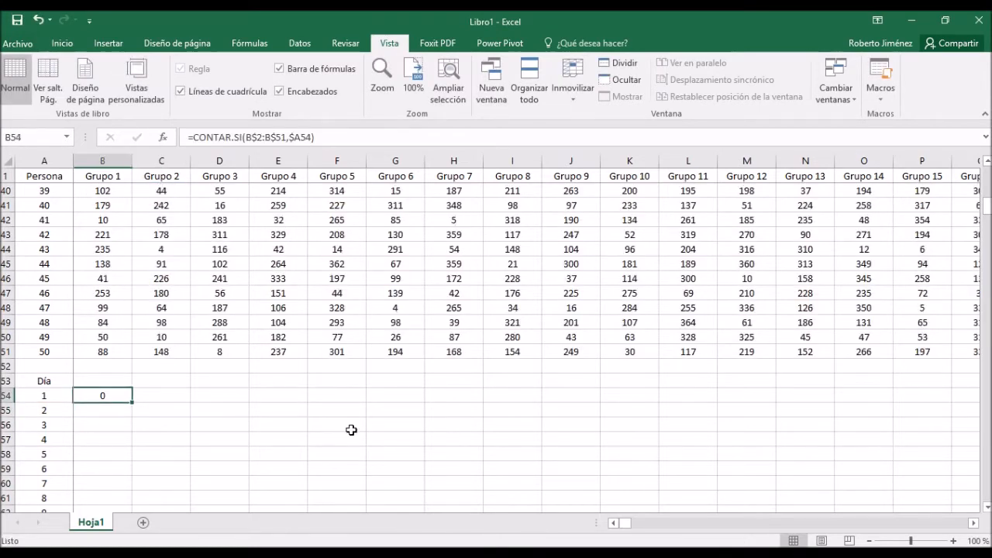
{"action": "key", "text": "ctrl+c"}
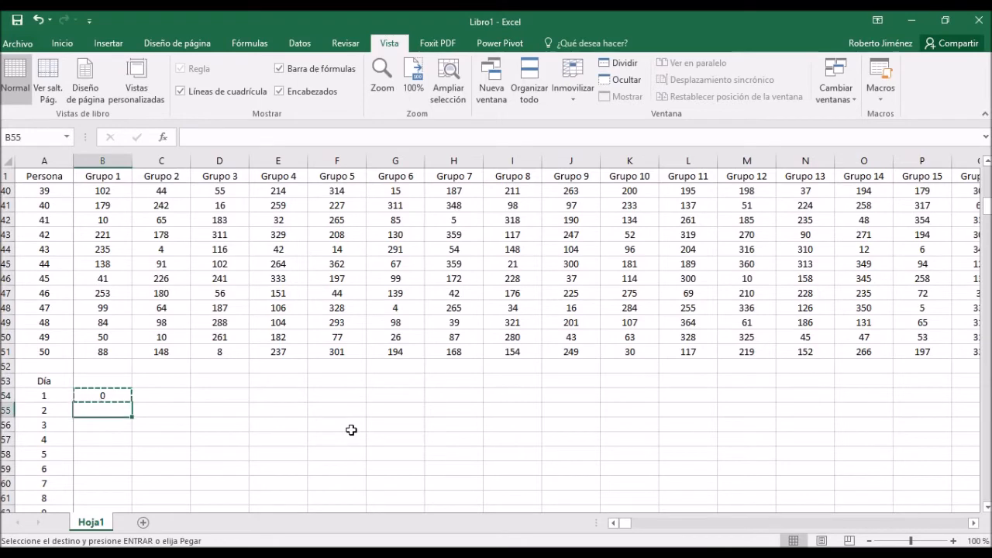
{"action": "key", "text": "Down"}
{"action": "key", "text": "Left"}
{"action": "key", "text": "ctrl+Down"}
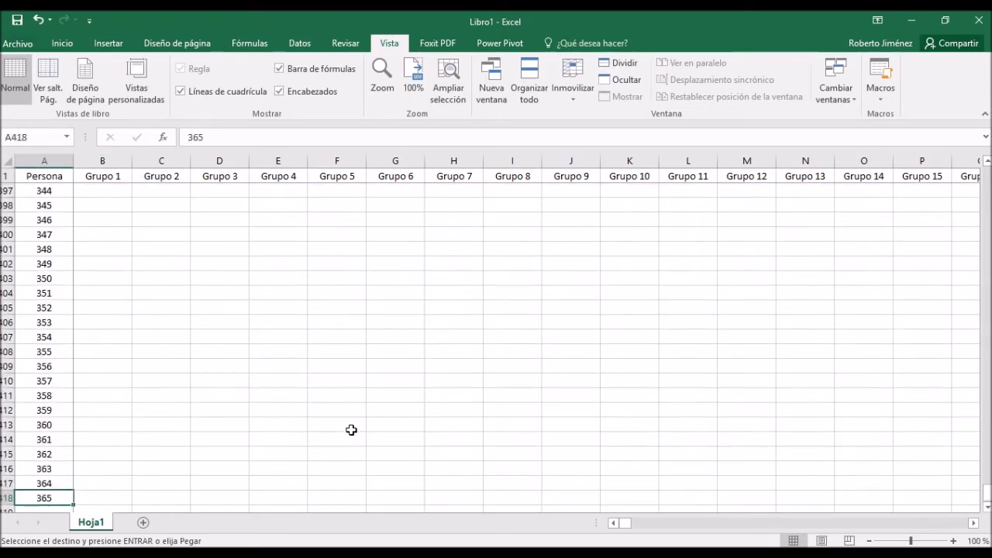
{"action": "key", "text": "Right"}
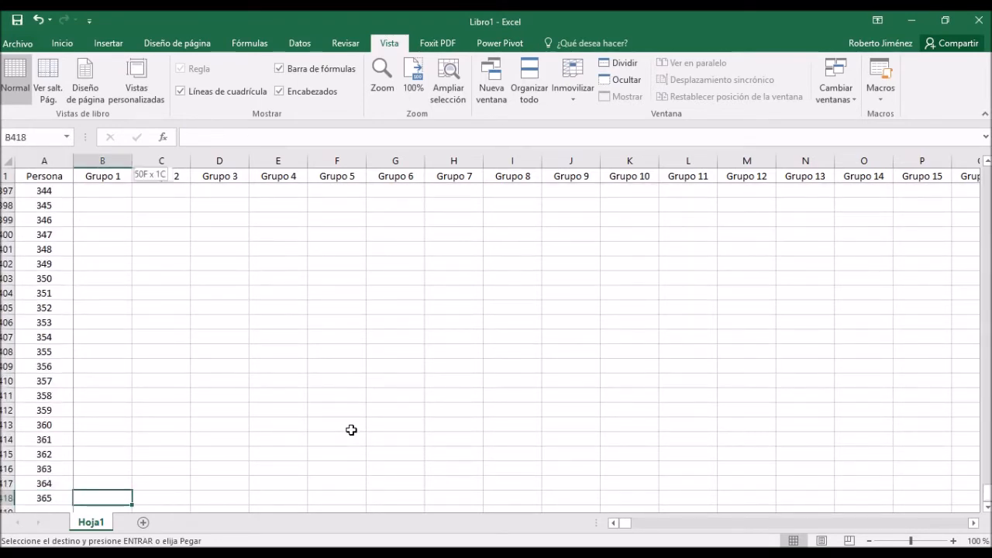
{"action": "key", "text": "ctrl+shift+Up"}
{"action": "key", "text": "ctrl+v"}
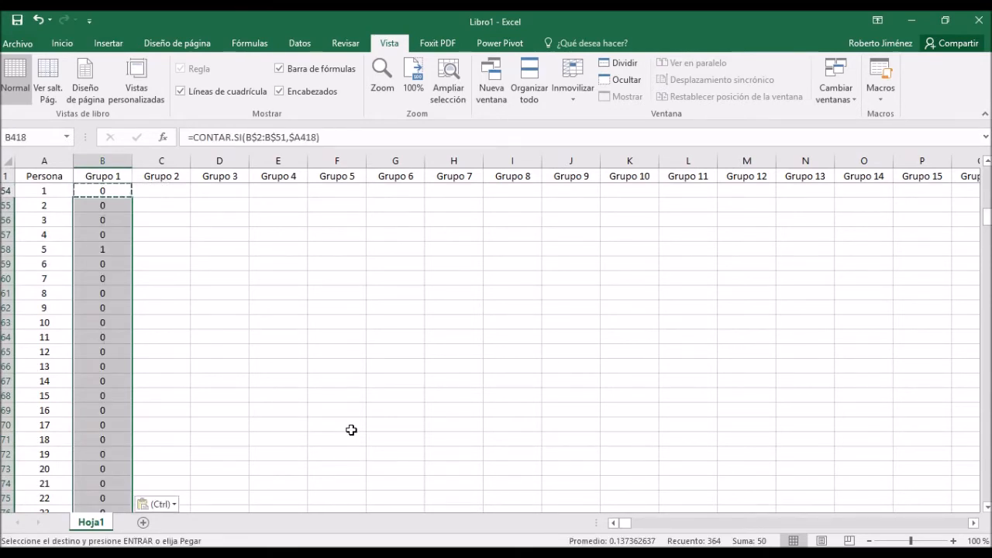
{"action": "key", "text": "Escape"}
Examine the Grupo 1 counts for the first days, comparing day 5 in column A with its count in B58.
{"action": "key", "text": "Left"}
{"action": "key", "text": "Right"}
{"action": "key", "text": "Up"}
{"action": "key", "text": "Up"}
{"action": "key", "text": "Up"}
{"action": "key", "text": "ctrl+Up"}
{"action": "key", "text": "Up"}
{"action": "key", "text": "Up"}
{"action": "key", "text": "Up"}
{"action": "key", "text": "Down"}
{"action": "key", "text": "Down"}
{"action": "key", "text": "Down"}
{"action": "key", "text": "Down"}
{"action": "key", "text": "Down"}
{"action": "key", "text": "Down"}
{"action": "key", "text": "Down"}
{"action": "key", "text": "Left"}
{"action": "key", "text": "Right"}
{"action": "key", "text": "Left"}
{"action": "key", "text": "Right"}
{"action": "key", "text": "Left"}
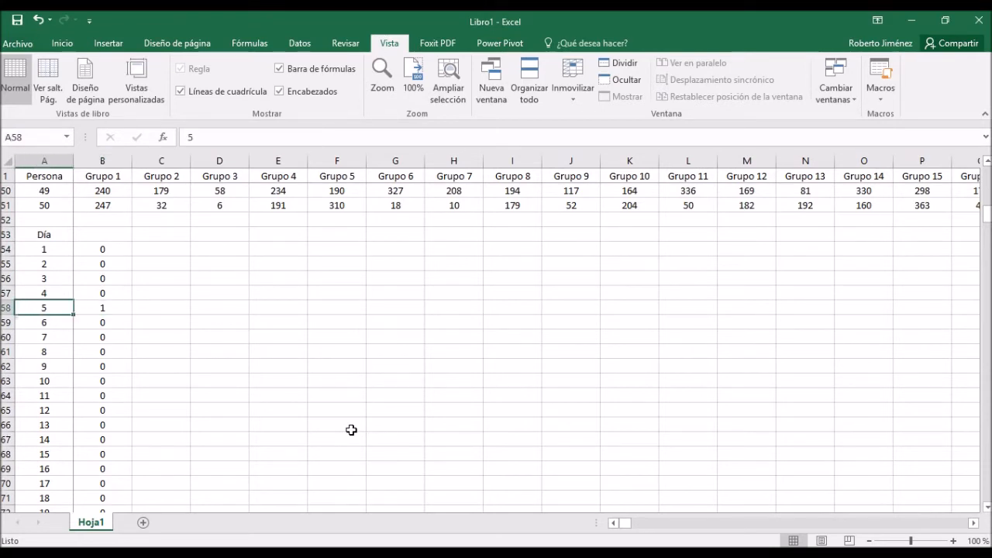
{"action": "key", "text": "Right"}
{"action": "key", "text": "Left"}
{"action": "key", "text": "Right"}
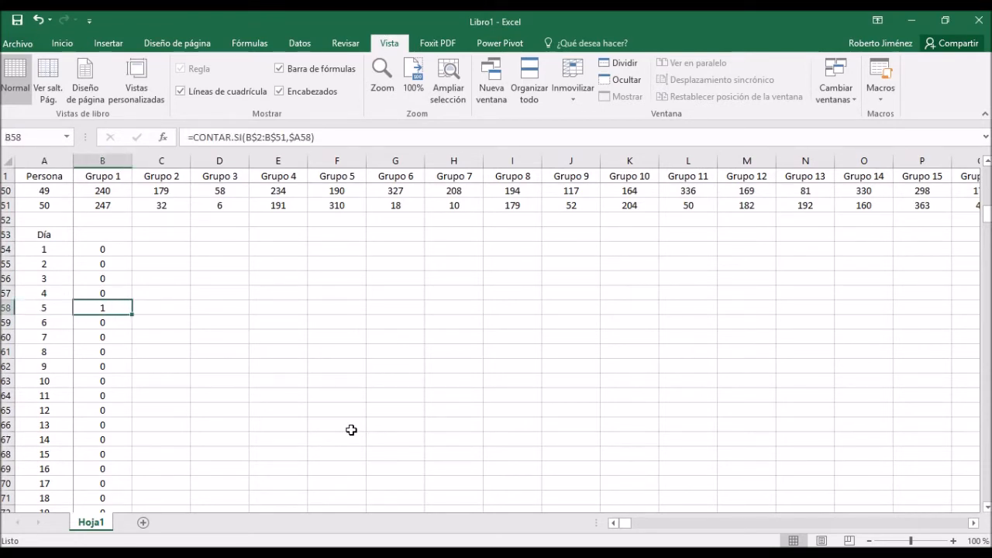
Copy the Grupo 1 count formulas for days 1 to 365, range B54:B418.
{"action": "key", "text": "Up"}
{"action": "key", "text": "Up"}
{"action": "key", "text": "Up"}
{"action": "key", "text": "Up"}
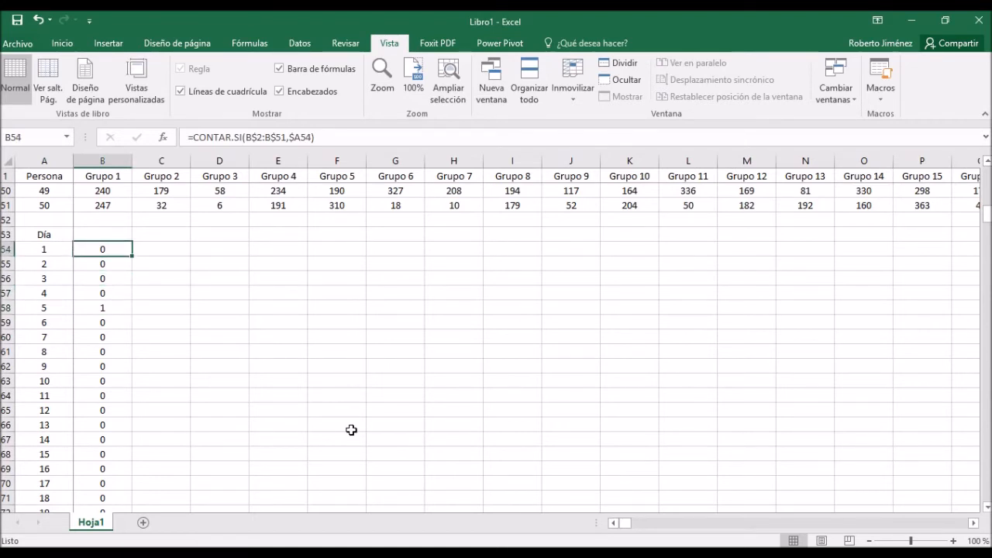
{"action": "key", "text": "ctrl+shift+Down"}
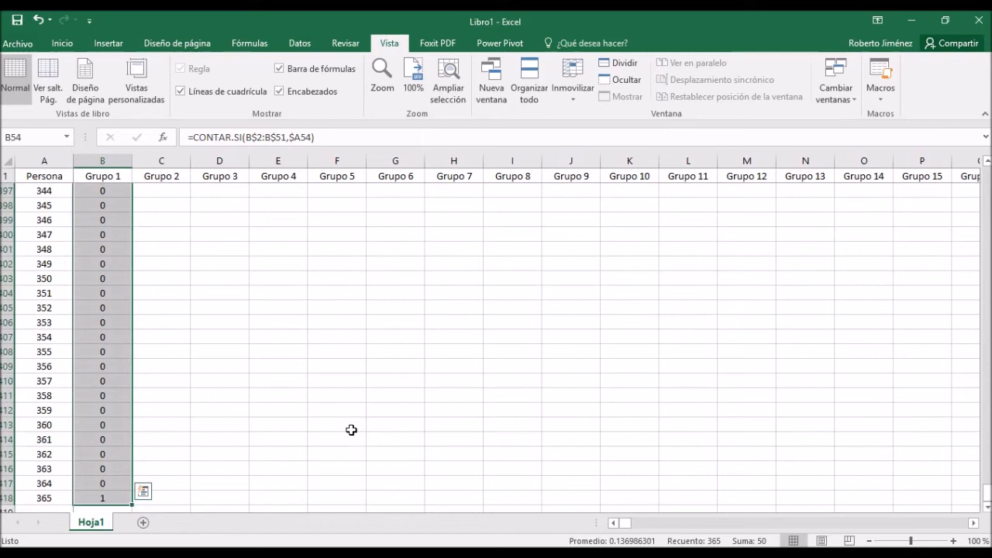
{"action": "key", "text": "ctrl+c"}
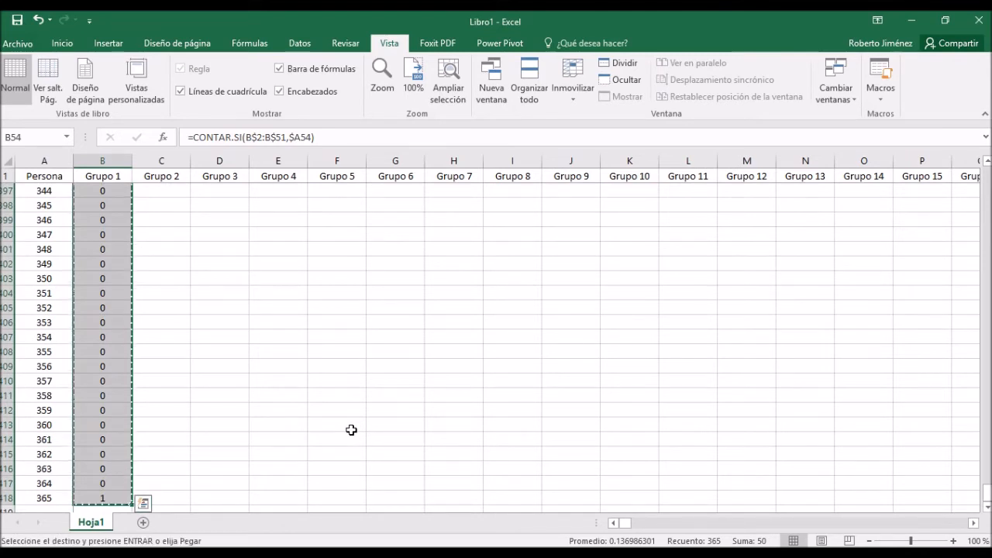
Paste the copied count formulas into C54:ABK418, covering Grupo 2 through Grupo 738 for all 365 days.
{"action": "key", "text": "ctrl+shift+Up"}
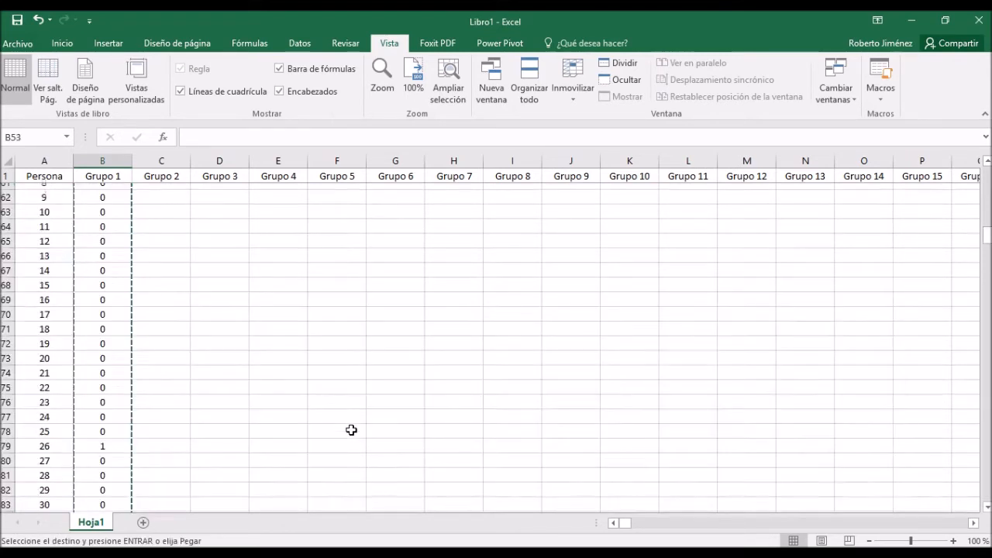
{"action": "key", "text": "Right"}
{"action": "key", "text": "Up"}
{"action": "key", "text": "Up"}
{"action": "key", "text": "Up"}
{"action": "key", "text": "Up"}
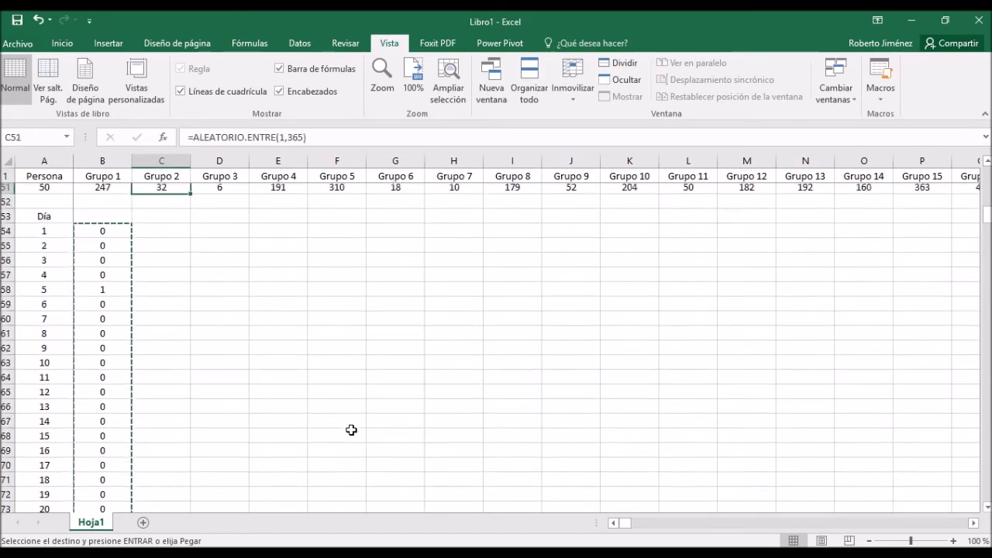
{"action": "key", "text": "Down"}
{"action": "key", "text": "Down"}
{"action": "key", "text": "Up"}
{"action": "key", "text": "Left"}
{"action": "key", "text": "Left"}
{"action": "key", "text": "Right"}
{"action": "key", "text": "Right"}
{"action": "key", "text": "Right"}
{"action": "key", "text": "Left"}
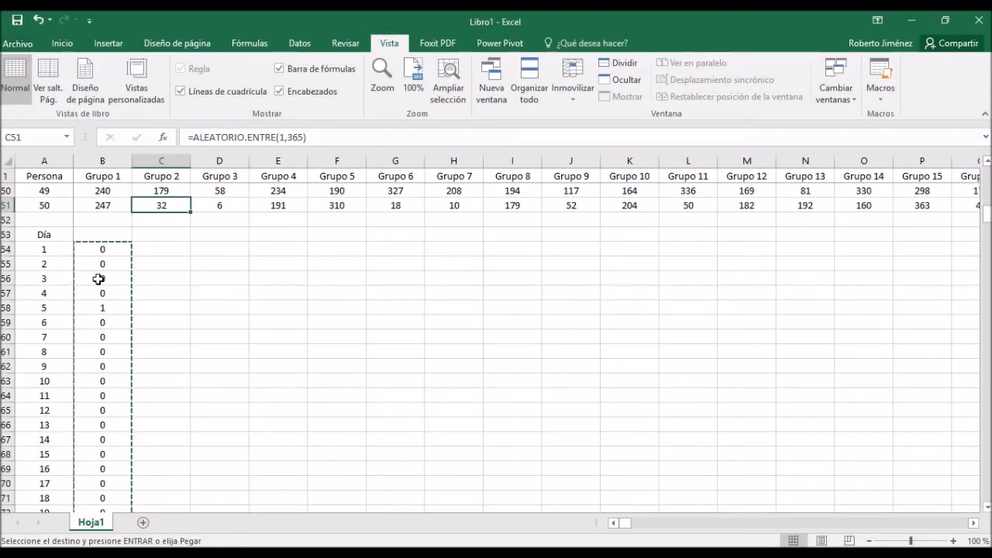
{"action": "key", "text": "ctrl+Right"}
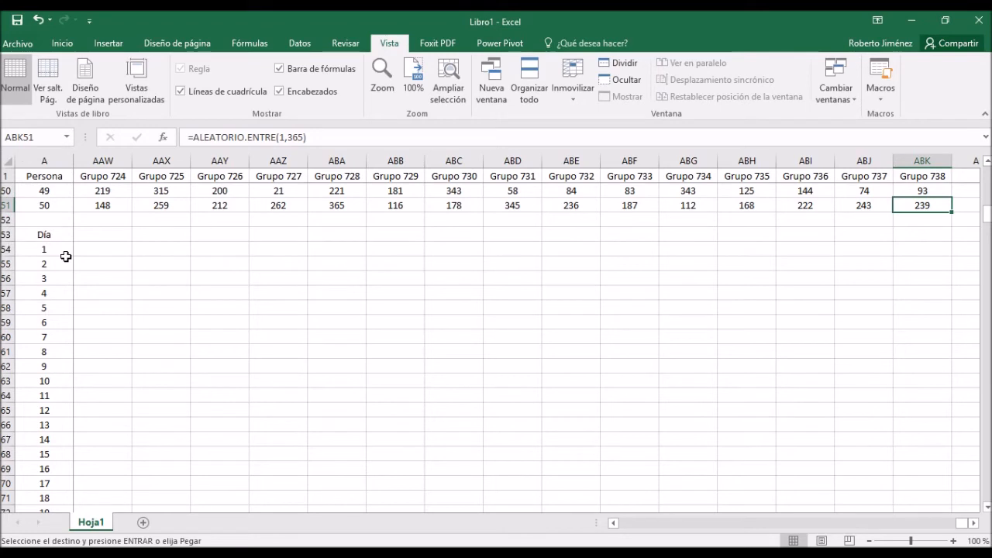
{"action": "key", "text": "Down"}
{"action": "key", "text": "Down"}
{"action": "key", "text": "Down"}
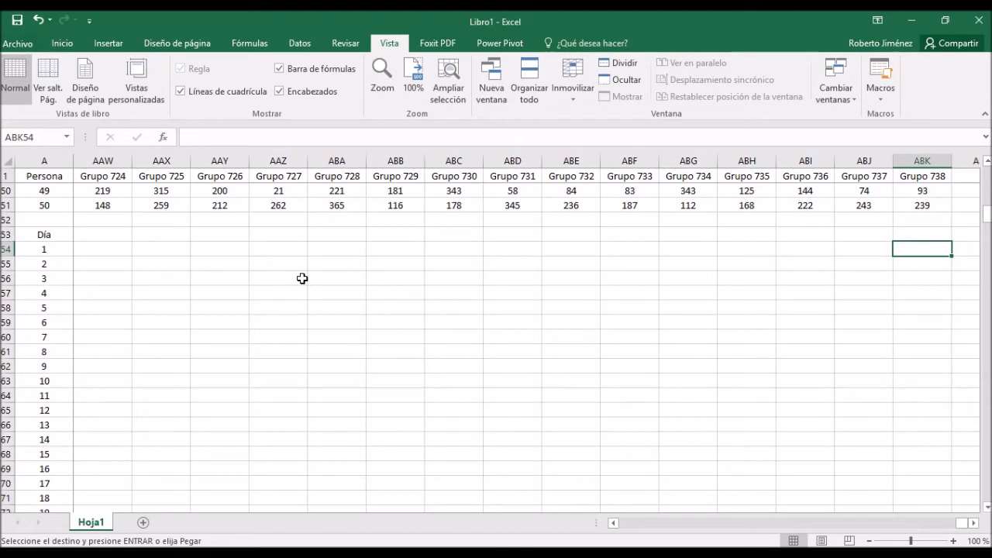
{"action": "key", "text": "ctrl+shift+Left"}
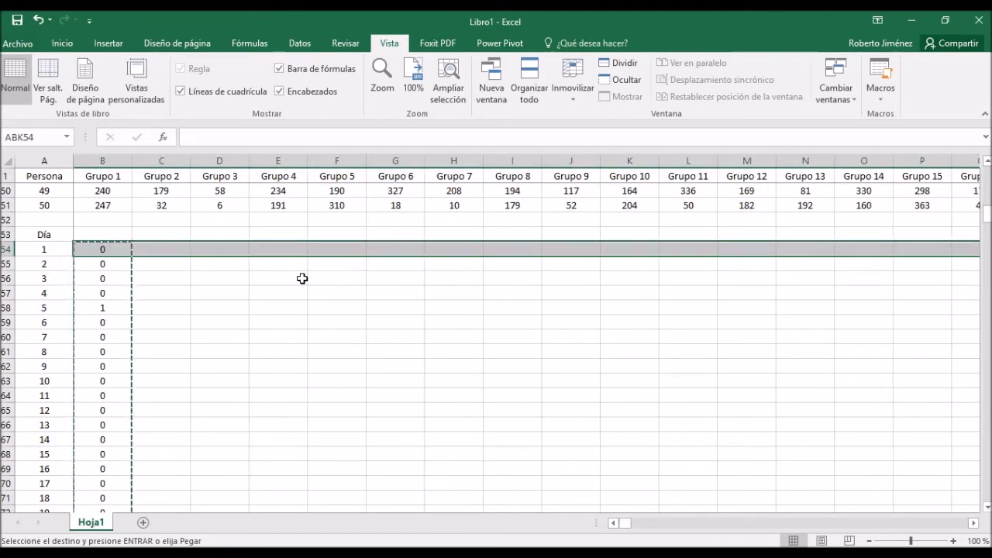
{"action": "key", "text": "shift+Right"}
{"action": "key", "text": "shift+Right"}
{"action": "key", "text": "shift+Right"}
{"action": "key", "text": "shift+Right"}
{"action": "key", "text": "shift+Right"}
{"action": "key", "text": "shift+Right"}
{"action": "key", "text": "shift+Left"}
{"action": "key", "text": "shift+Left"}
{"action": "key", "text": "shift+Left"}
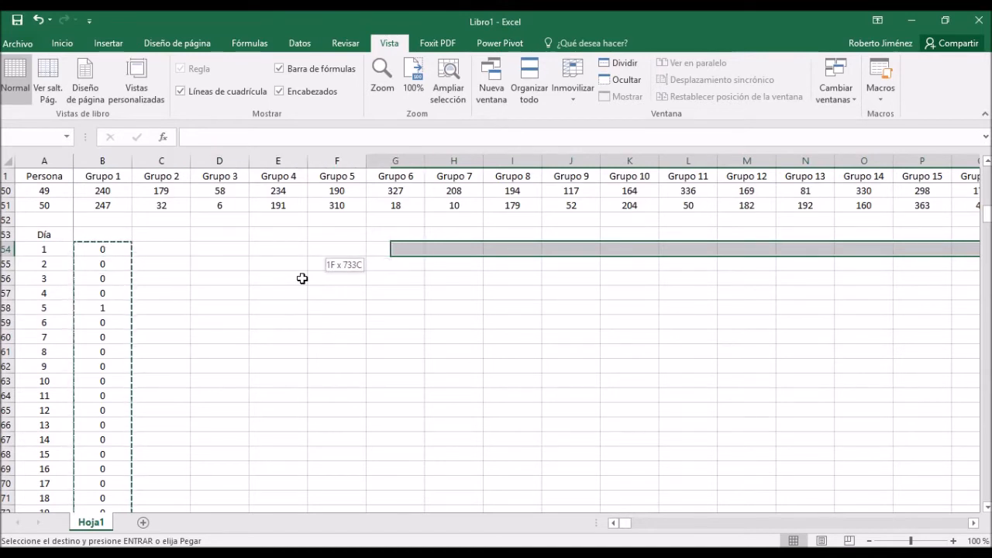
{"action": "key", "text": "shift+Left"}
{"action": "key", "text": "shift+Left"}
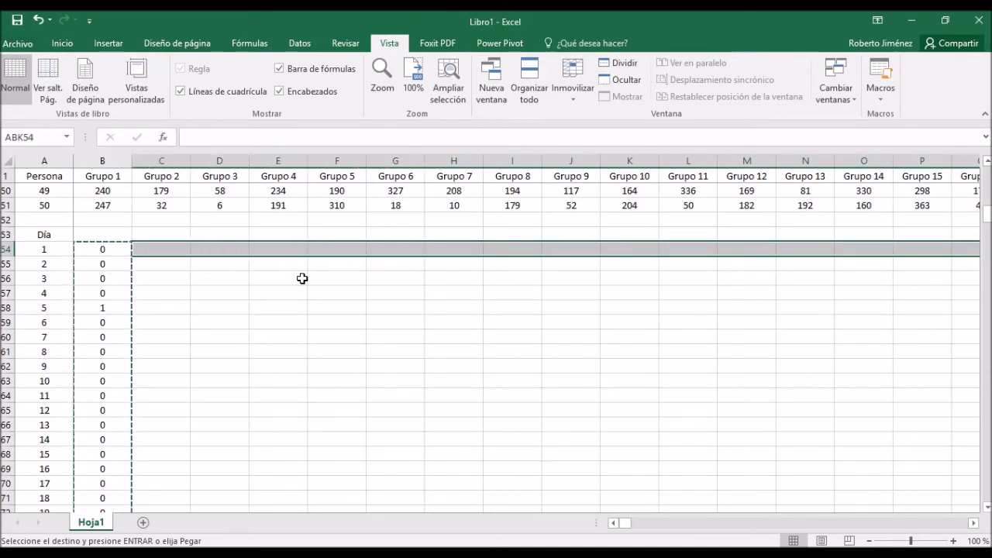
{"action": "key", "text": "ctrl+shift+Down"}
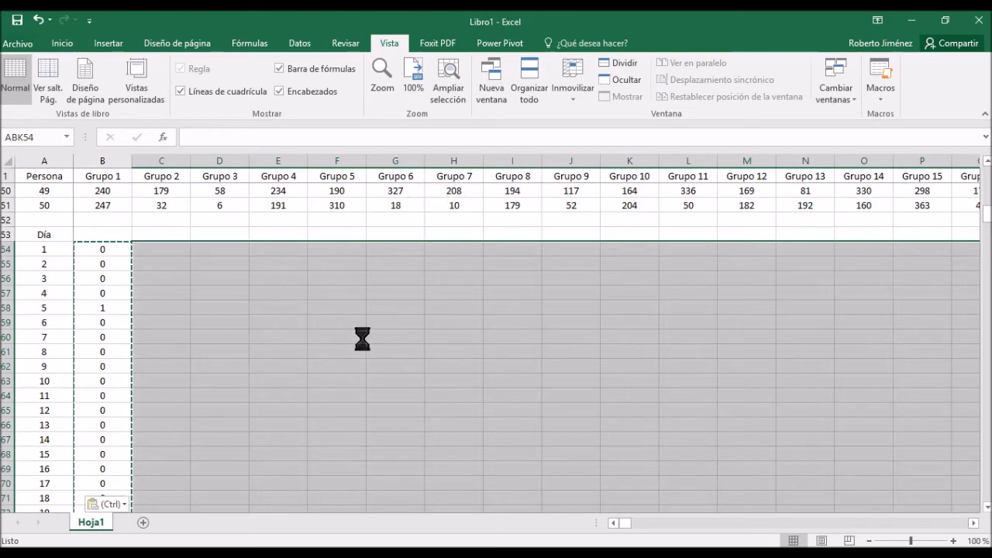
{"action": "key", "text": "Escape"}
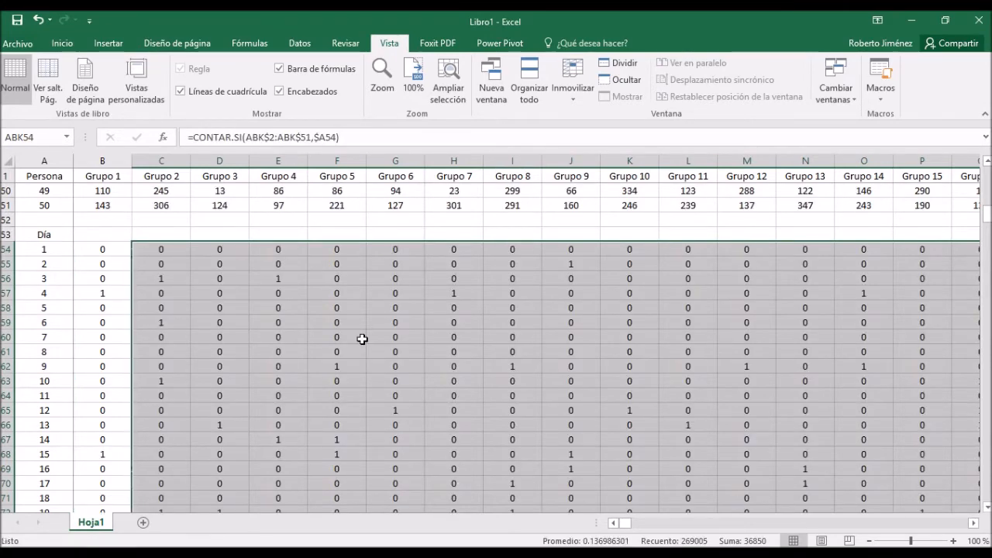
Check which range and criterion the Grupo 5 count formula for day 9 in F62 refers to, leaving it unmodified.
{"action": "left_click", "coordinate": [351, 365]}
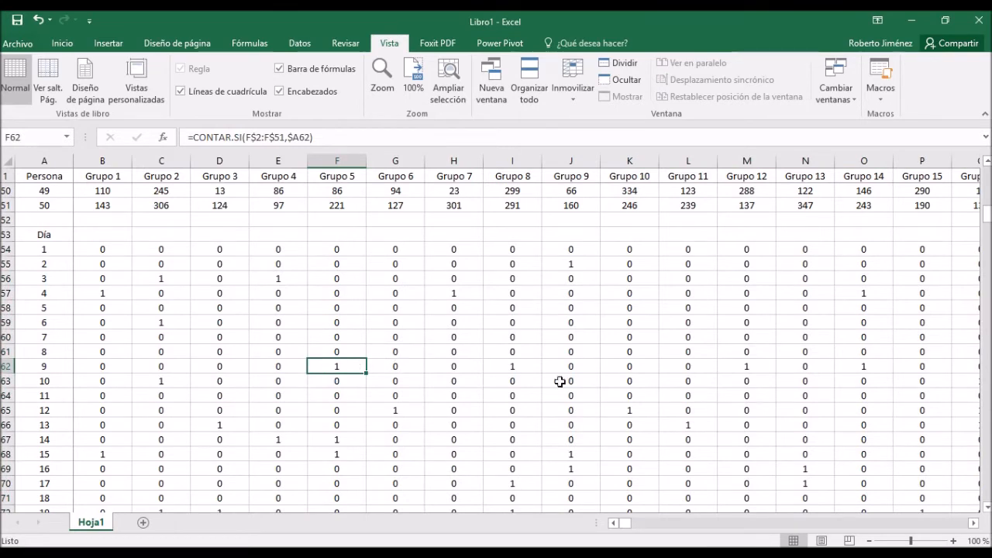
{"action": "key", "text": "F2"}
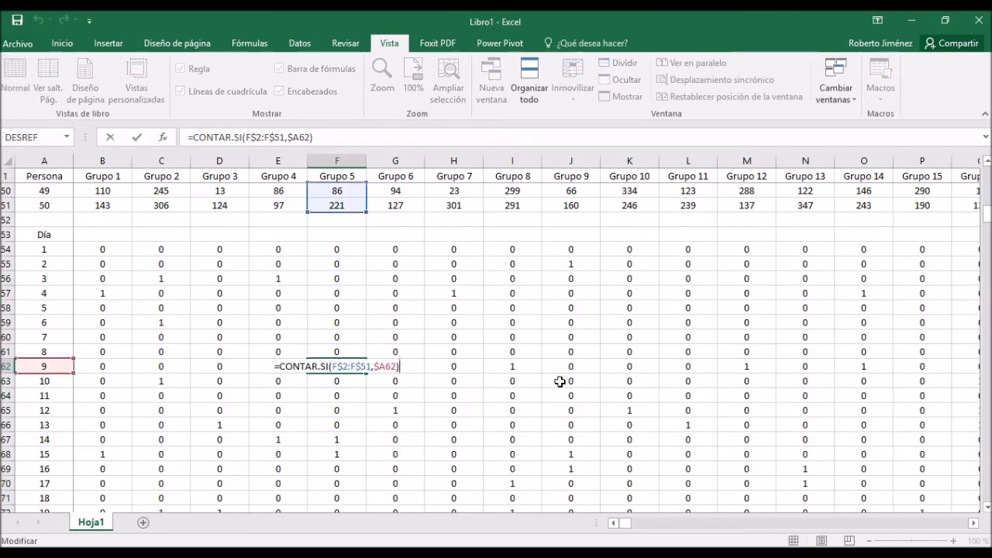
{"action": "scroll", "coordinate": [377, 271], "scroll_direction": "up", "scroll_amount": 10}
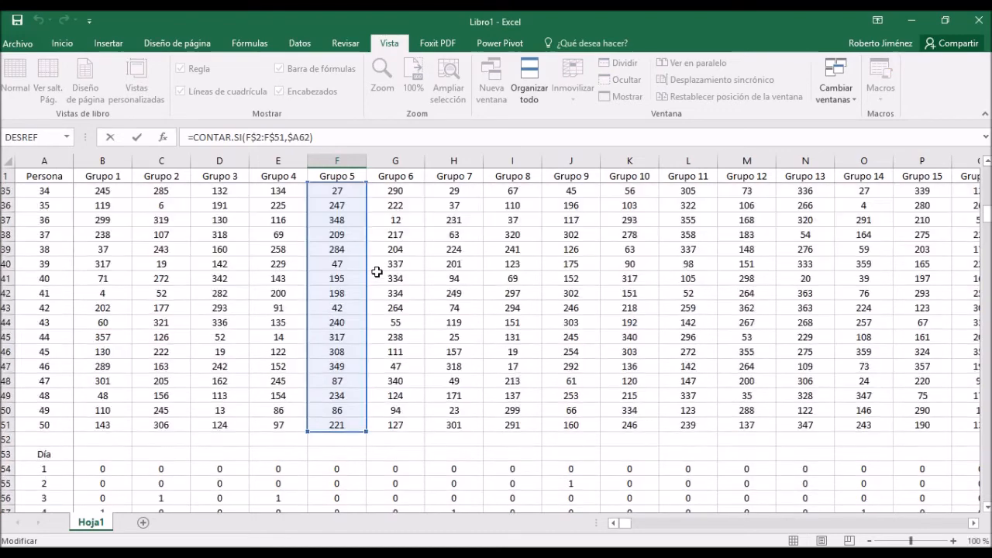
{"action": "scroll", "coordinate": [377, 271], "scroll_direction": "down", "scroll_amount": 10}
{"action": "scroll", "coordinate": [377, 272], "scroll_direction": "left", "scroll_amount": 1}
{"action": "scroll", "coordinate": [377, 271], "scroll_direction": "up", "scroll_amount": 7}
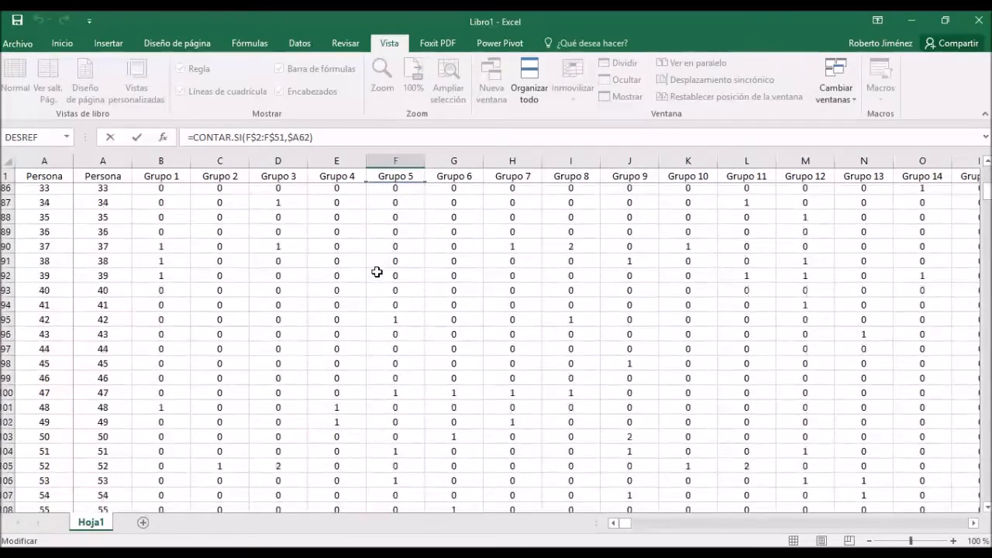
{"action": "scroll", "coordinate": [376, 271], "scroll_direction": "down", "scroll_amount": 12}
{"action": "scroll", "coordinate": [376, 271], "scroll_direction": "right", "scroll_amount": 1}
{"action": "scroll", "coordinate": [377, 272], "scroll_direction": "up", "scroll_amount": 3}
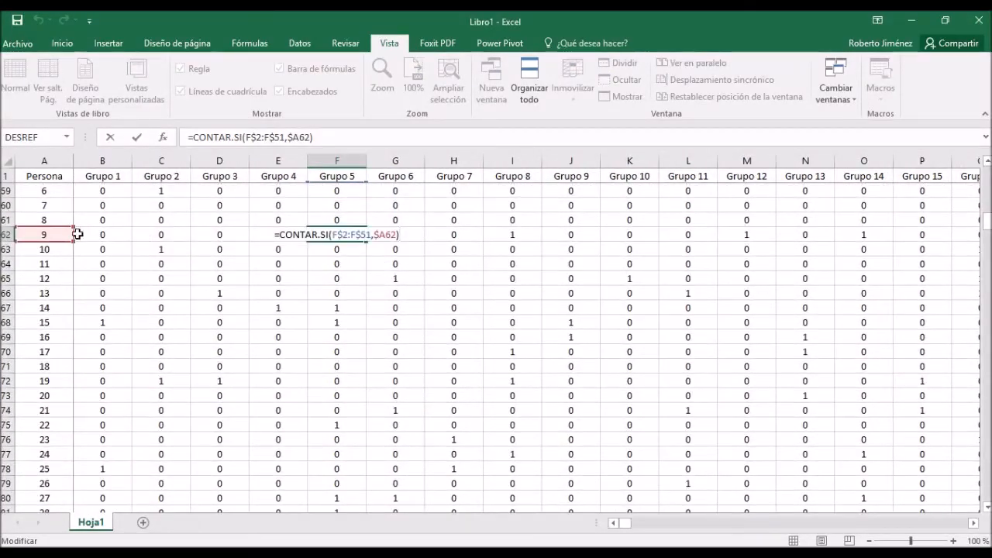
{"action": "key", "text": "ctrl+Return"}
Examine the counts of the first groups down the sheet as far as day 365 in row 418.
{"action": "key", "text": "Down"}
{"action": "key", "text": "Down"}
{"action": "key", "text": "Down"}
{"action": "key", "text": "Down"}
{"action": "key", "text": "Down"}
{"action": "key", "text": "Down"}
{"action": "key", "text": "Down"}
{"action": "key", "text": "Down"}
{"action": "key", "text": "Down"}
{"action": "key", "text": "Down"}
{"action": "key", "text": "Down"}
{"action": "key", "text": "Down"}
{"action": "key", "text": "Down"}
{"action": "key", "text": "Down"}
{"action": "key", "text": "Down"}
{"action": "key", "text": "Down"}
{"action": "key", "text": "Down"}
{"action": "key", "text": "Down"}
{"action": "key", "text": "Down"}
{"action": "key", "text": "Down"}
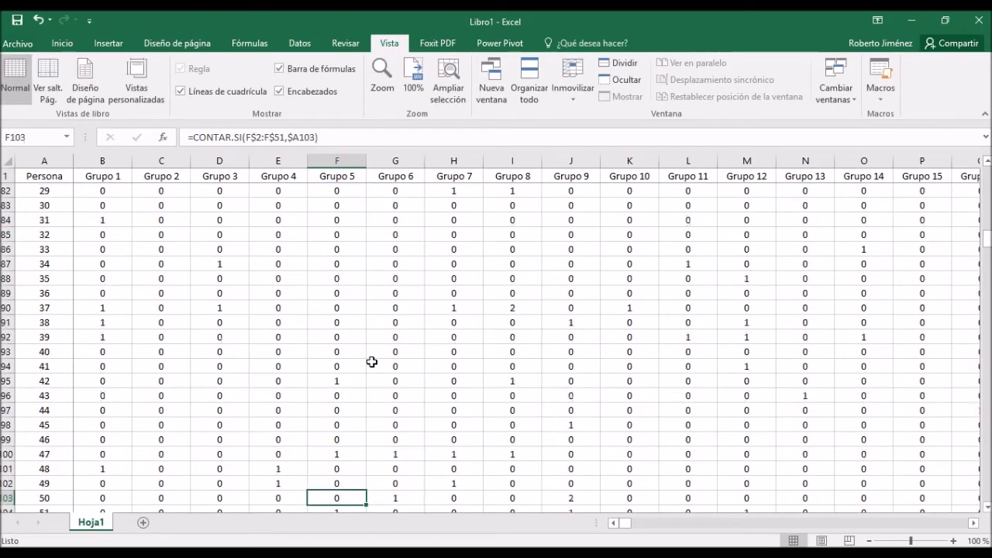
{"action": "key", "text": "Left"}
{"action": "key", "text": "Left"}
{"action": "key", "text": "Left"}
{"action": "key", "text": "Left"}
{"action": "key", "text": "Left"}
{"action": "key", "text": "Down"}
{"action": "key", "text": "Down"}
{"action": "key", "text": "Right"}
{"action": "key", "text": "ctrl+Down"}
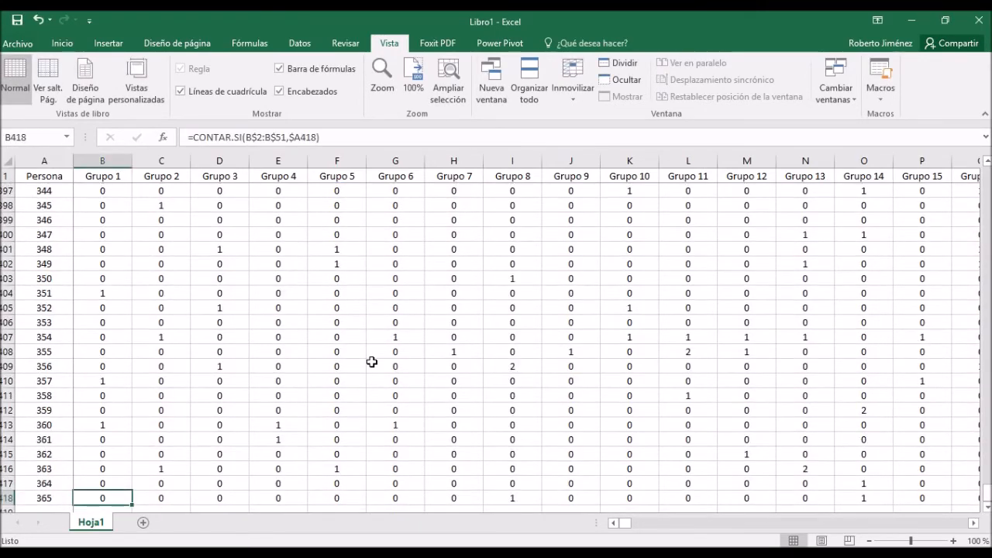
{"action": "key", "text": "Left"}
{"action": "key", "text": "Right"}
{"action": "key", "text": "Left"}
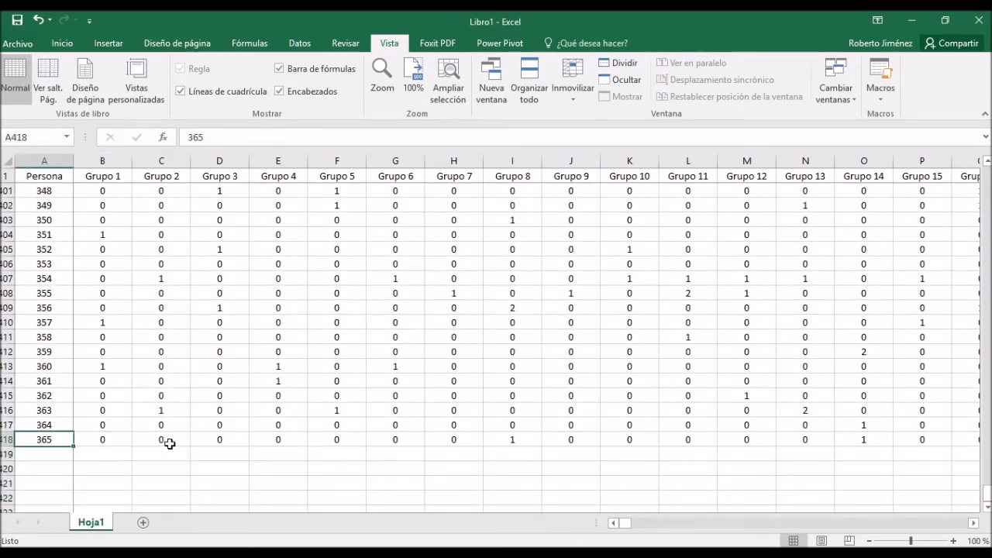
{"action": "key", "text": "ctrl"}
{"action": "key", "text": "ctrl"}
{"action": "key", "text": "ctrl"}
{"action": "key", "text": "ctrl"}
{"action": "key", "text": "ctrl"}
{"action": "key", "text": "ctrl"}
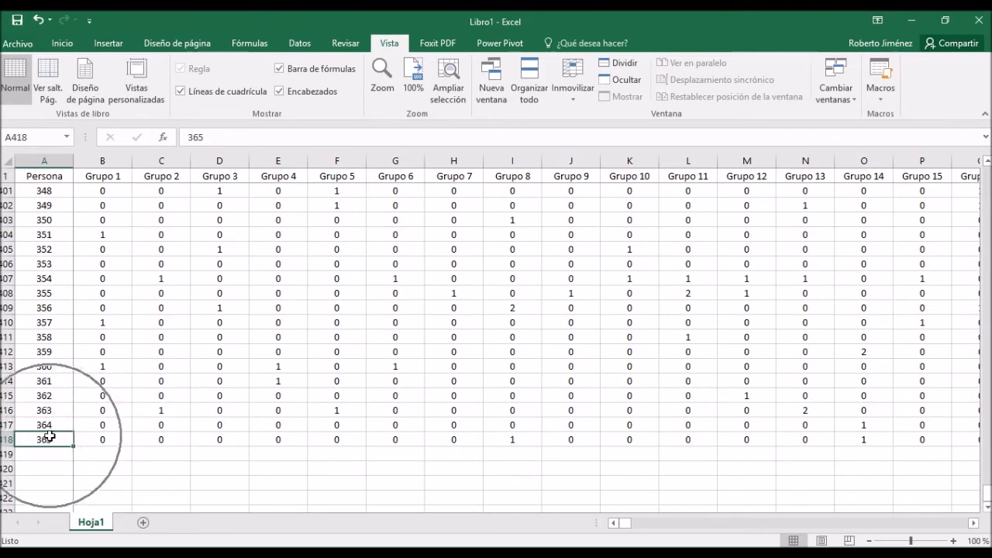
{"action": "key", "text": "ctrl"}
{"action": "key", "text": "ctrl"}
{"action": "key", "text": "ctrl"}
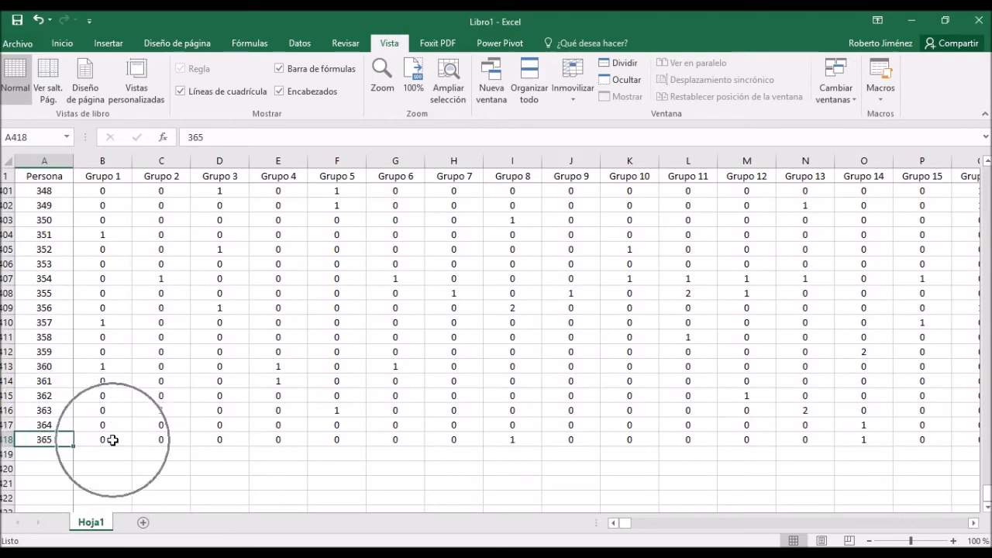
{"action": "key", "text": "ctrl"}
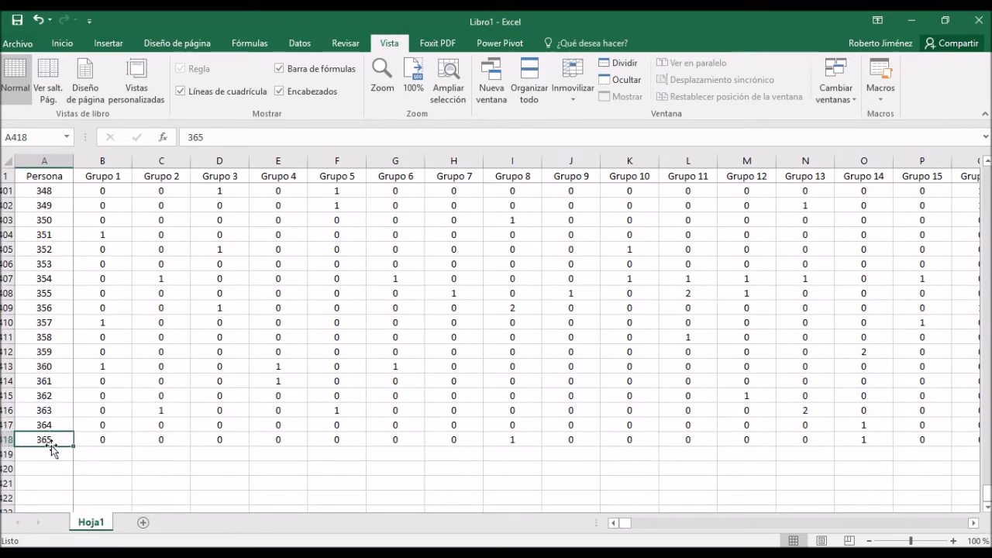
{"action": "key", "text": "ctrl"}
{"action": "key", "text": "ctrl"}
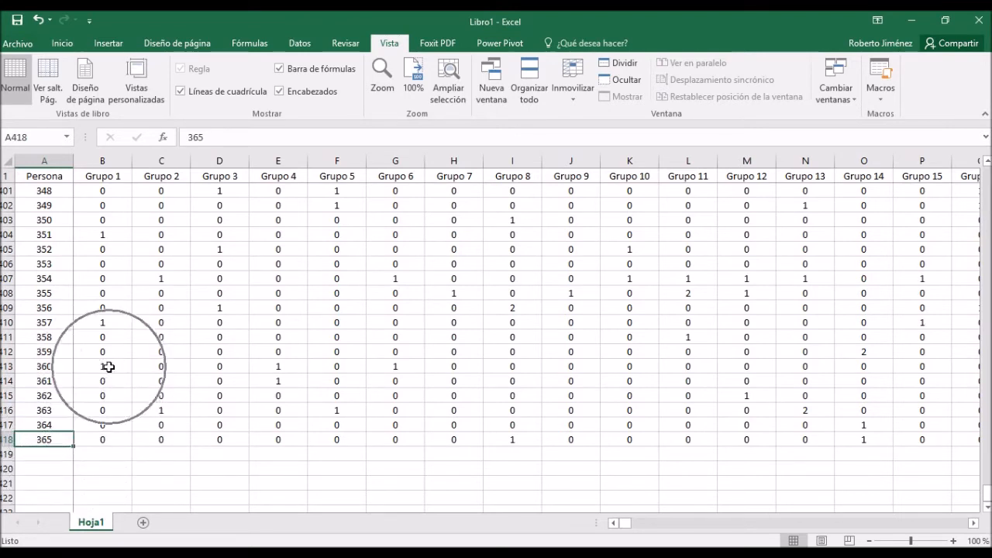
{"action": "key", "text": "ctrl"}
{"action": "key", "text": "ctrl"}
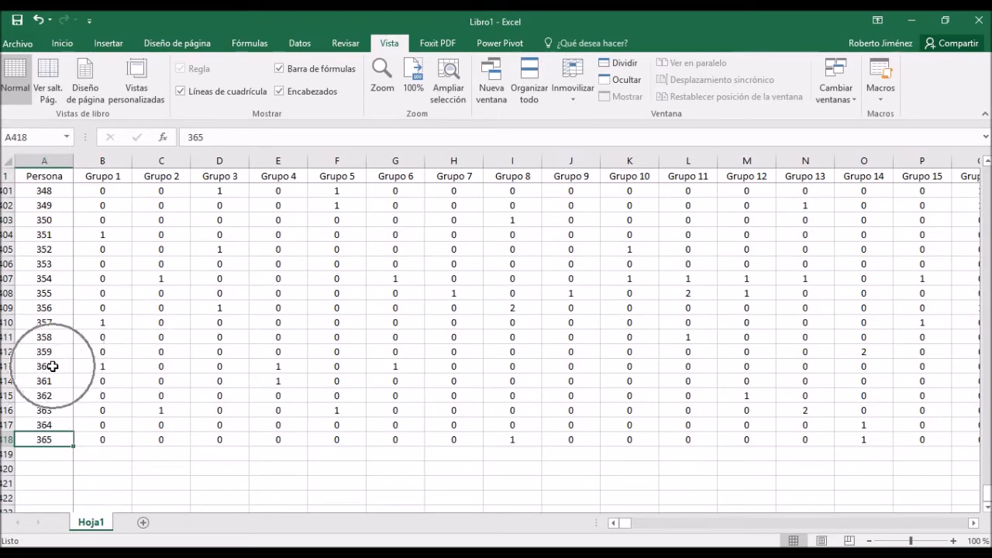
{"action": "key", "text": "ctrl"}
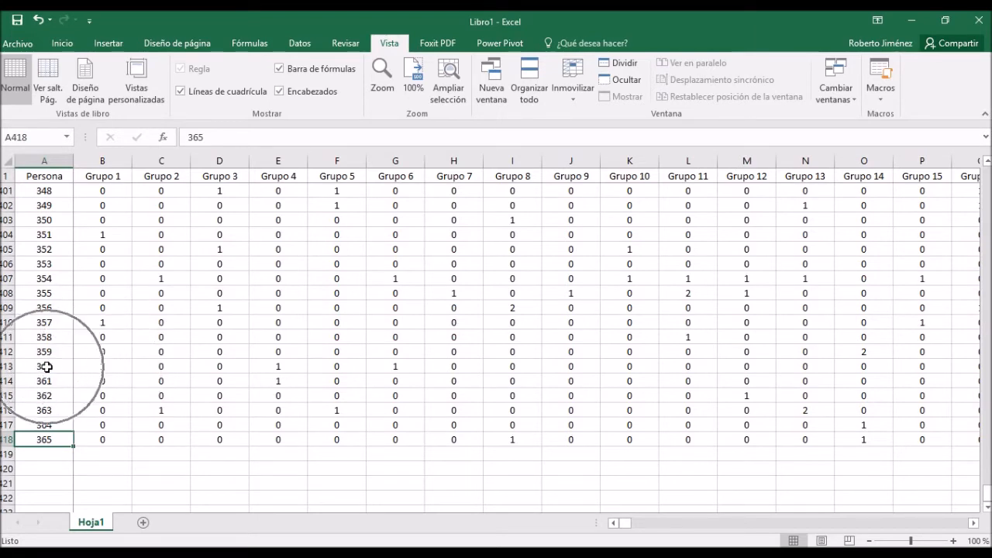
{"action": "key", "text": "ctrl"}
{"action": "key", "text": "ctrl"}
{"action": "key", "text": "ctrl"}
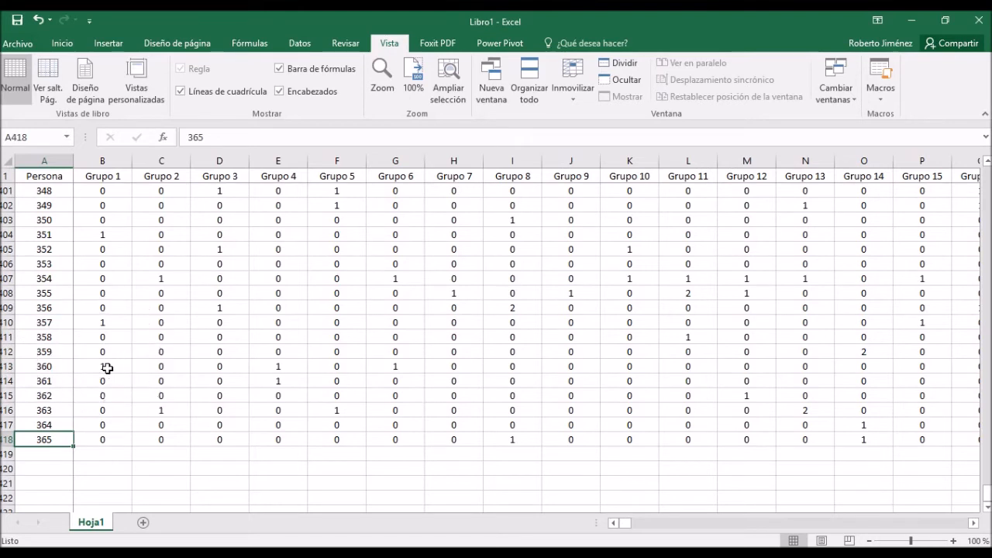
Examine the Grupo 11 count for day 355 in L408 and the formula behind it.
{"action": "key", "text": "ctrl"}
{"action": "left_click", "coordinate": [700, 290]}
{"action": "key", "text": "ctrl"}
{"action": "key", "text": "ctrl"}
{"action": "key", "text": "ctrl"}
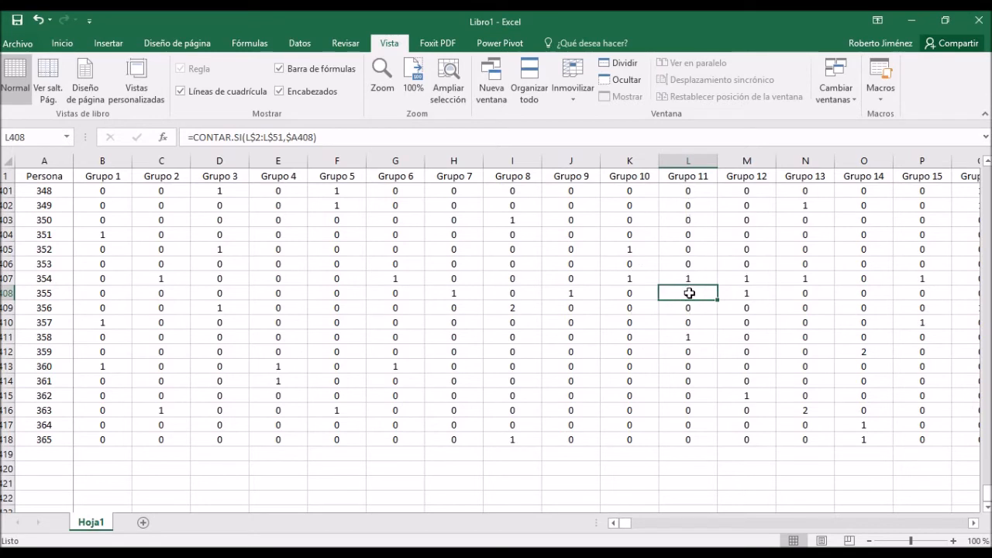
{"action": "key", "text": "ctrl"}
{"action": "key", "text": "ctrl"}
{"action": "key", "text": "ctrl"}
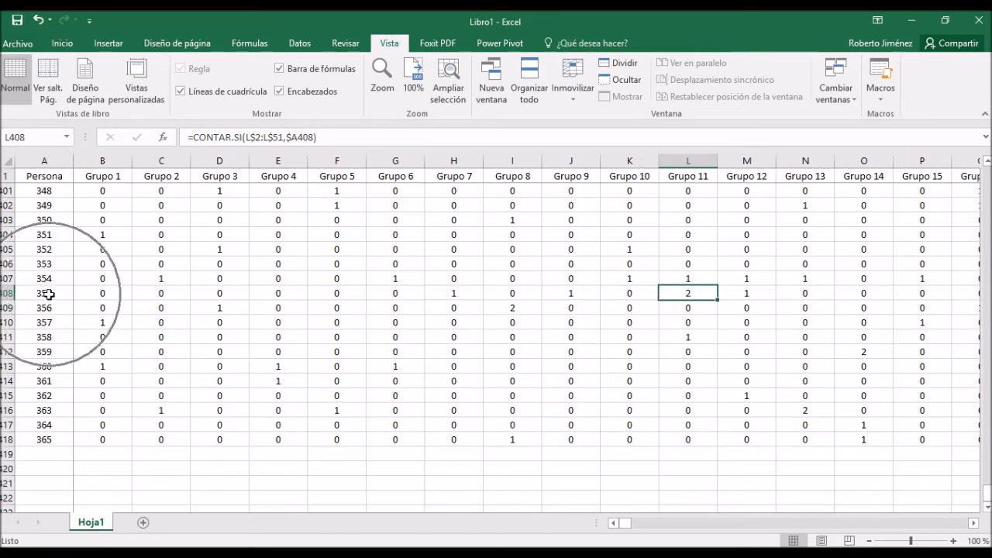
{"action": "key", "text": "ctrl"}
{"action": "key", "text": "ctrl"}
{"action": "key", "text": "ctrl"}
Enter the row label "Coincidencia?" in A419 and widen column A to 12.71 so the label fits.
{"action": "left_click", "coordinate": [111, 455]}
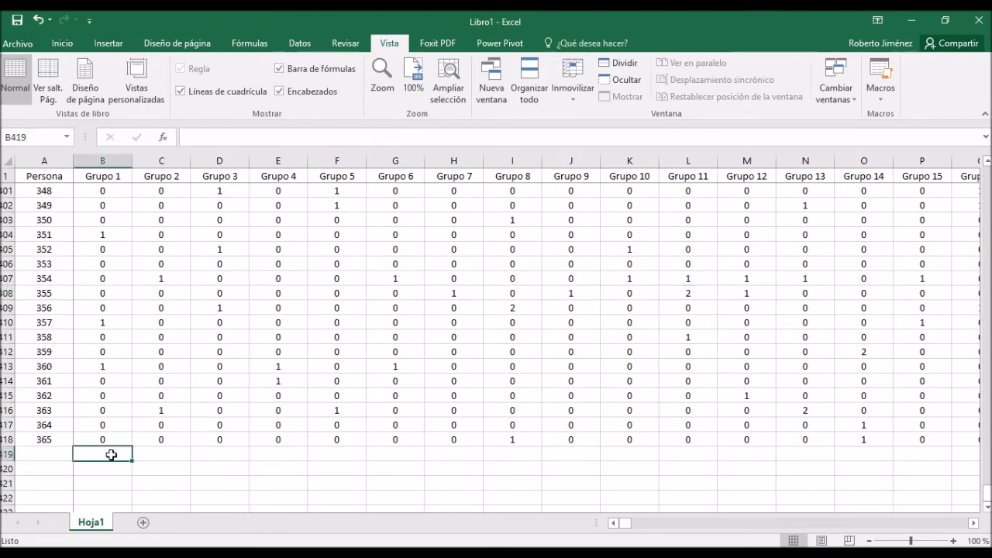
{"action": "key", "text": "Left"}
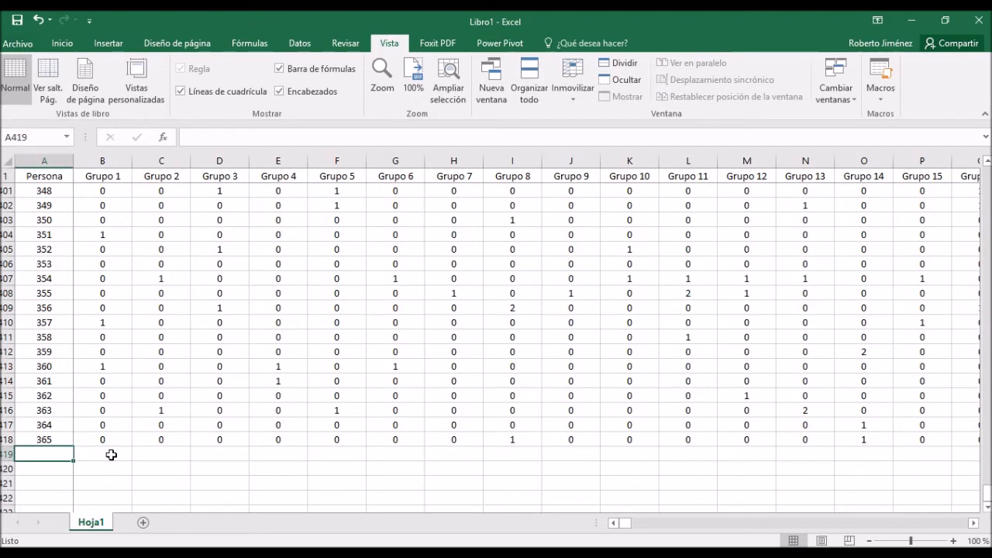
{"action": "type", "text": "oincidencia?"}
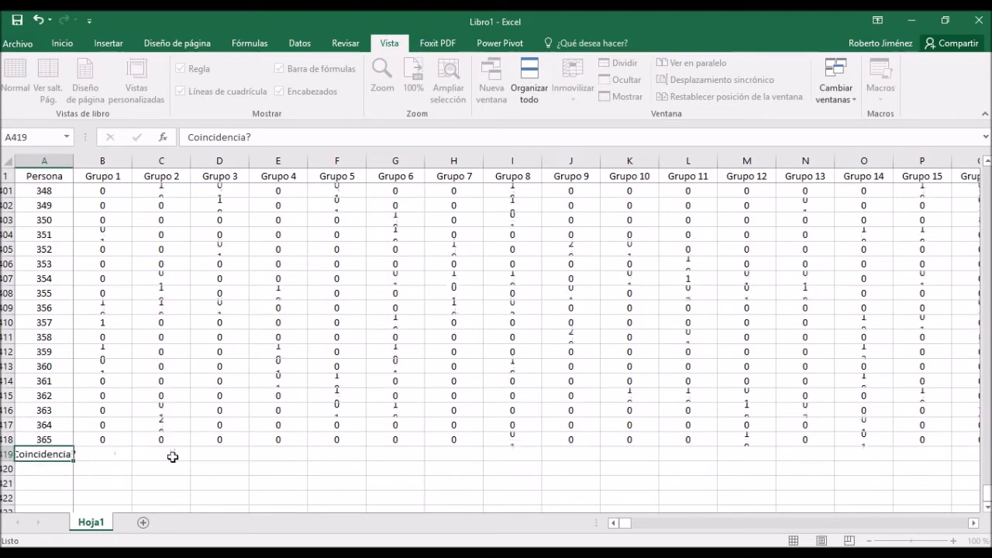
{"action": "key", "text": "Up"}
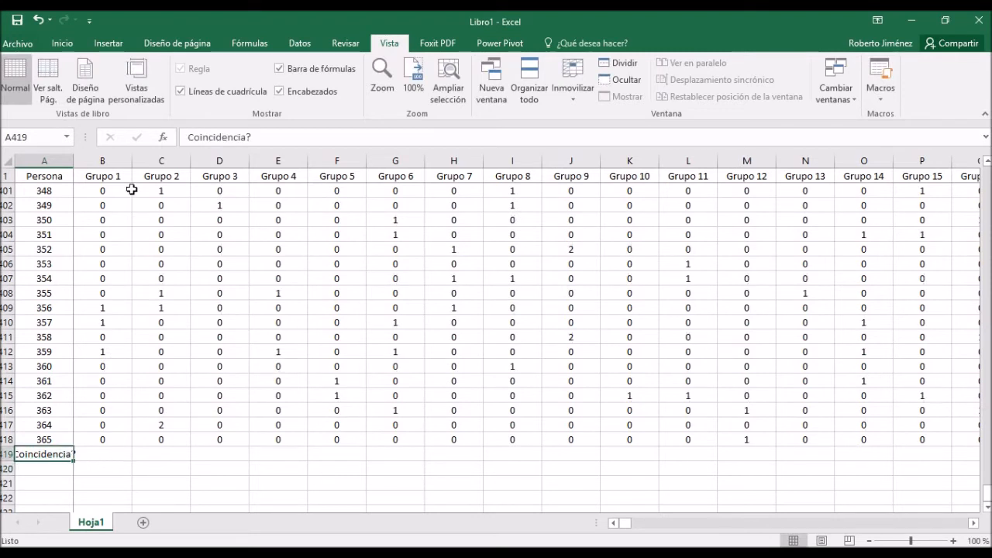
{"action": "left_click", "coordinate": [60, 45]}
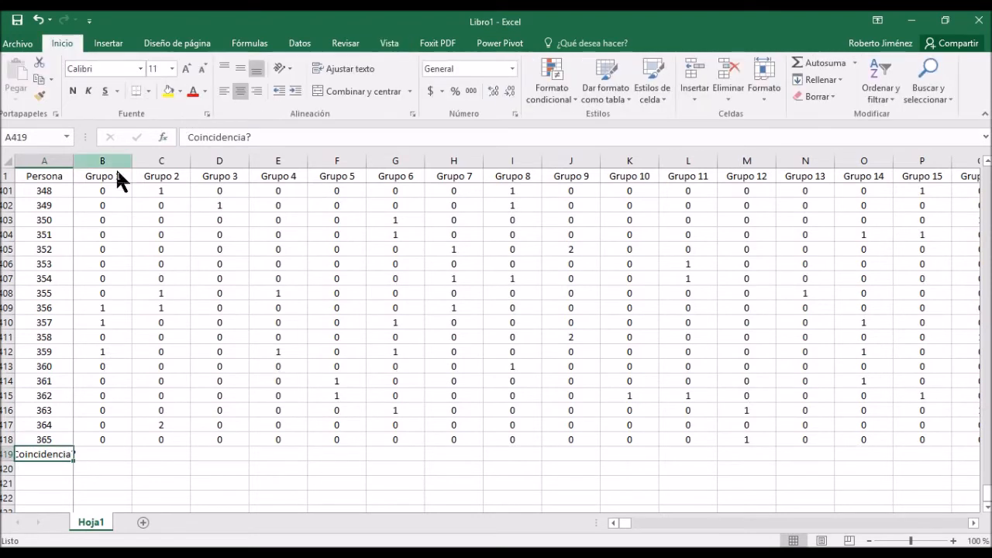
{"action": "left_click_drag", "start_coordinate": [74, 159], "coordinate": [81, 159]}
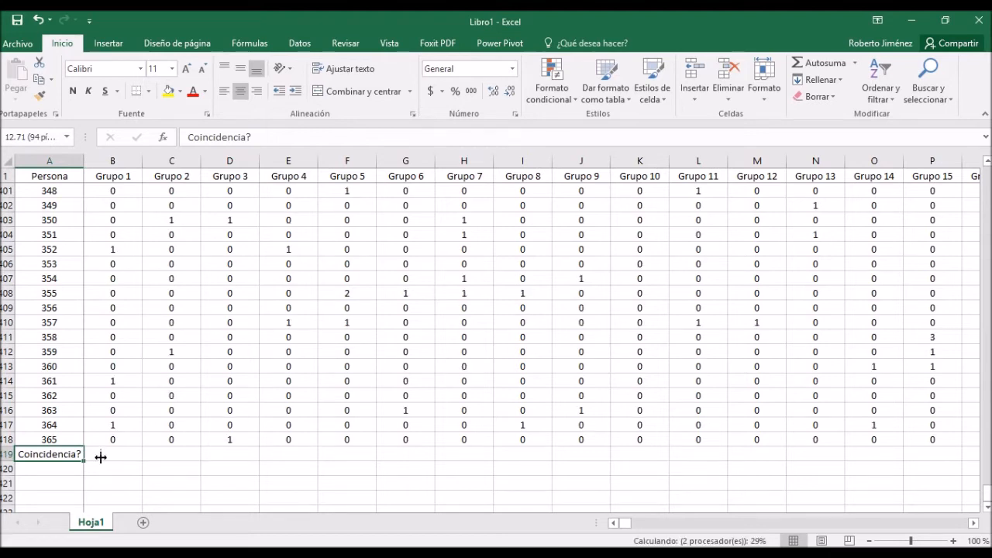
Count the Grupo 1 days that occur more than once by entering =CONTAR.SI(B54:B418,">1") in B419.
{"action": "left_click", "coordinate": [183, 461]}
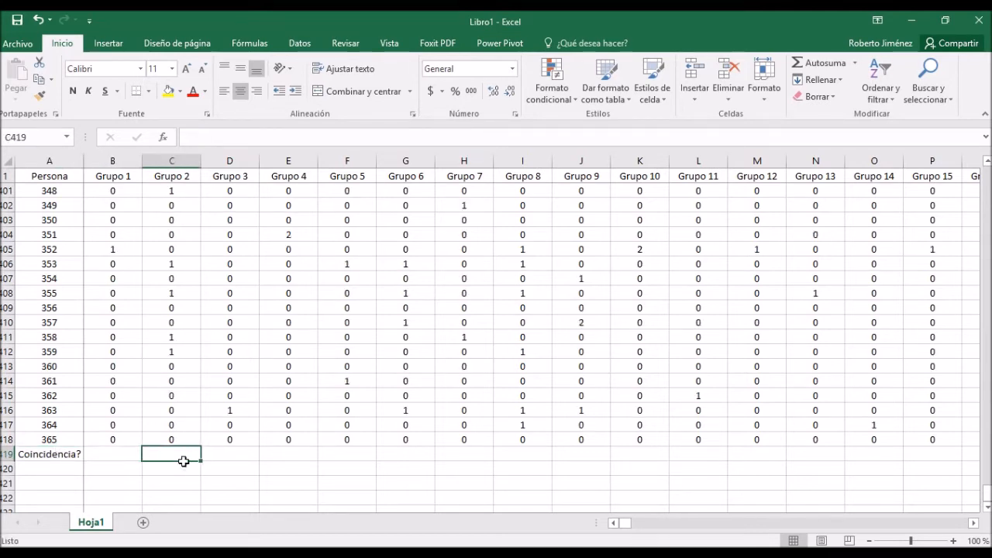
{"action": "left_click", "coordinate": [99, 453]}
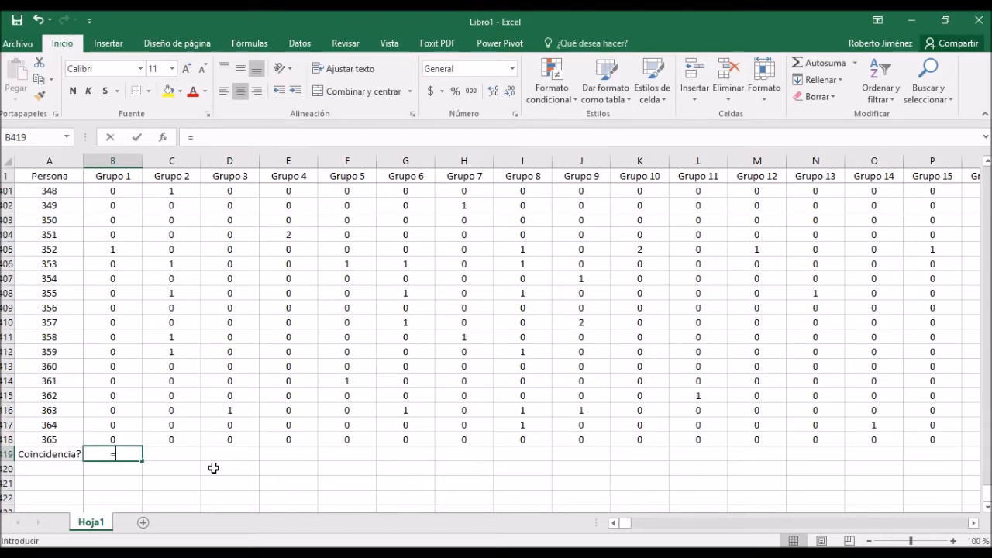
{"action": "type", "text": "=contar"}
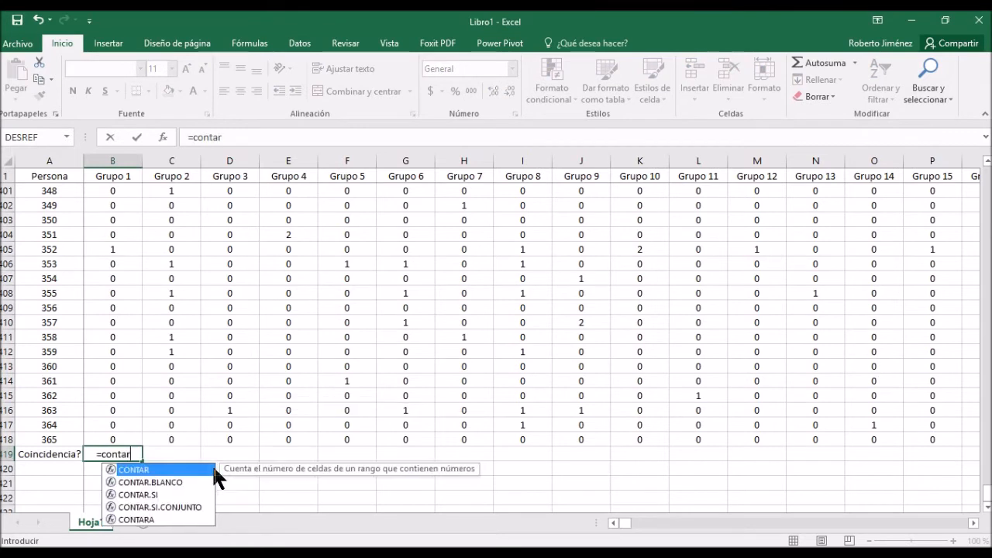
{"action": "type", "text": ".si("}
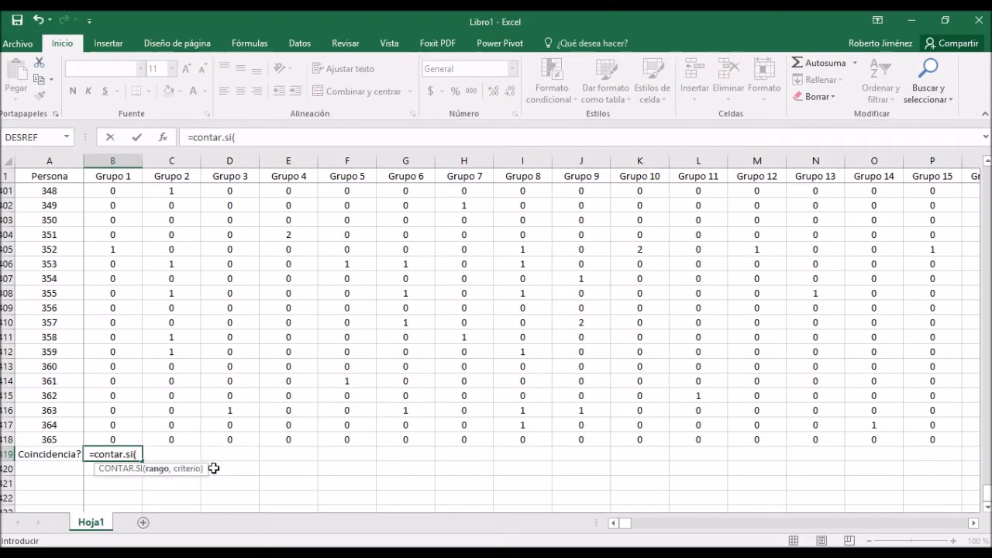
{"action": "key", "text": "Up"}
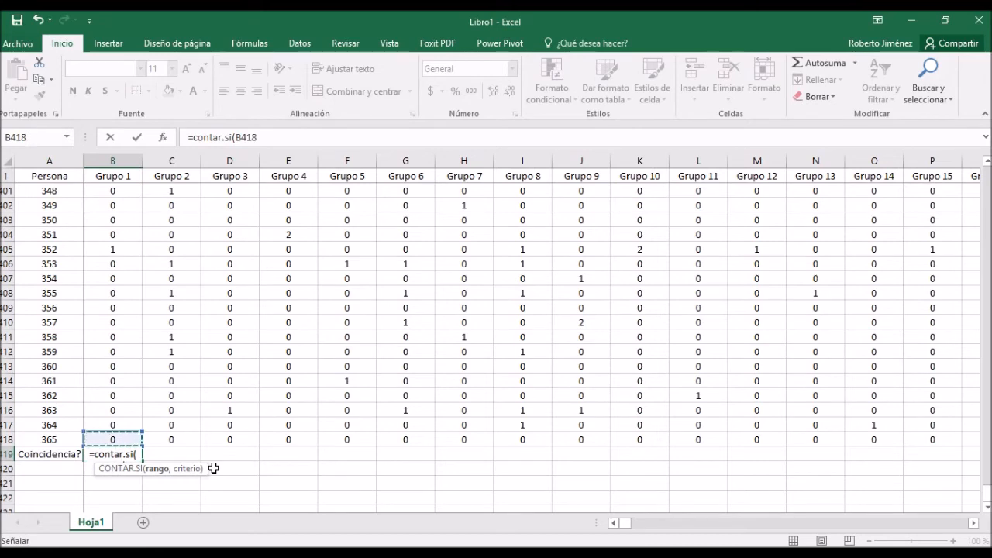
{"action": "key", "text": "ctrl+shift+Up"}
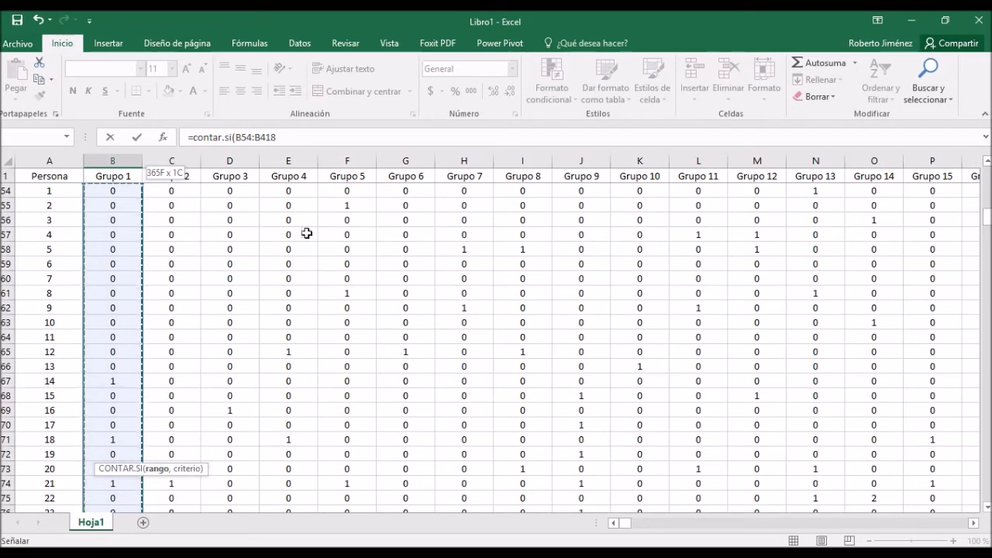
{"action": "left_click", "coordinate": [167, 469]}
{"action": "type", "text": ",\">1"}
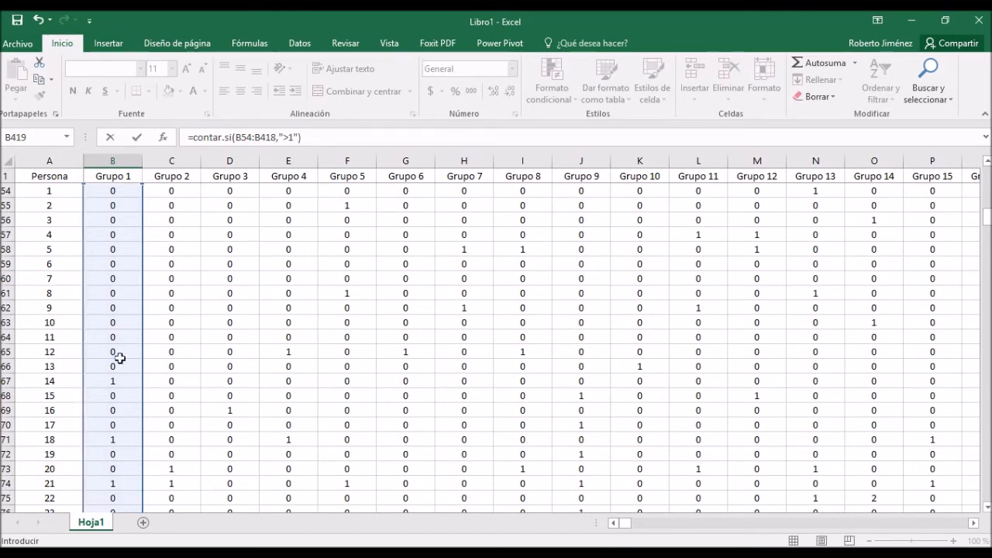
{"action": "left_click", "coordinate": [290, 139]}
{"action": "key", "text": "ctrl"}
{"action": "key", "text": "ctrl"}
{"action": "key", "text": "ctrl"}
{"action": "key", "text": "ctrl+Return"}
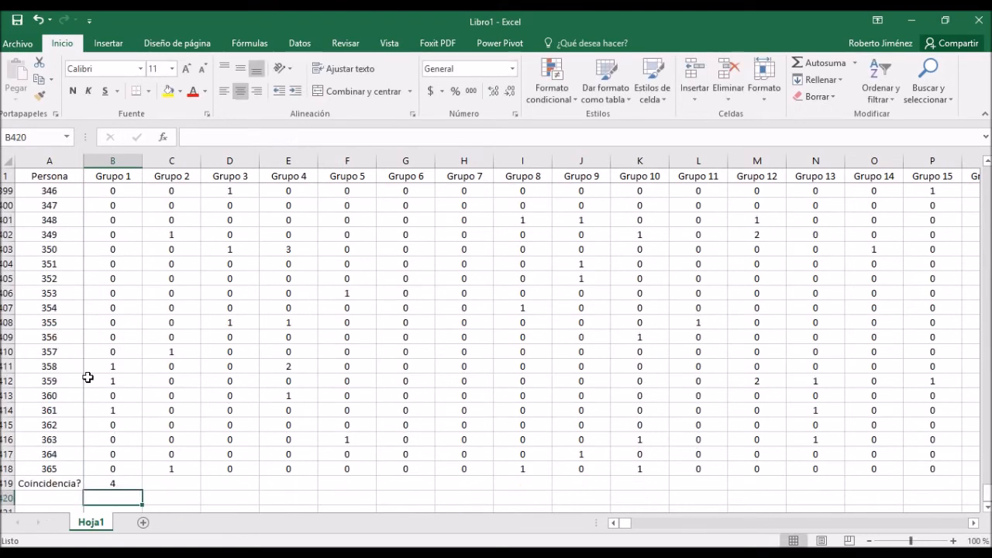
{"action": "key", "text": "Up"}
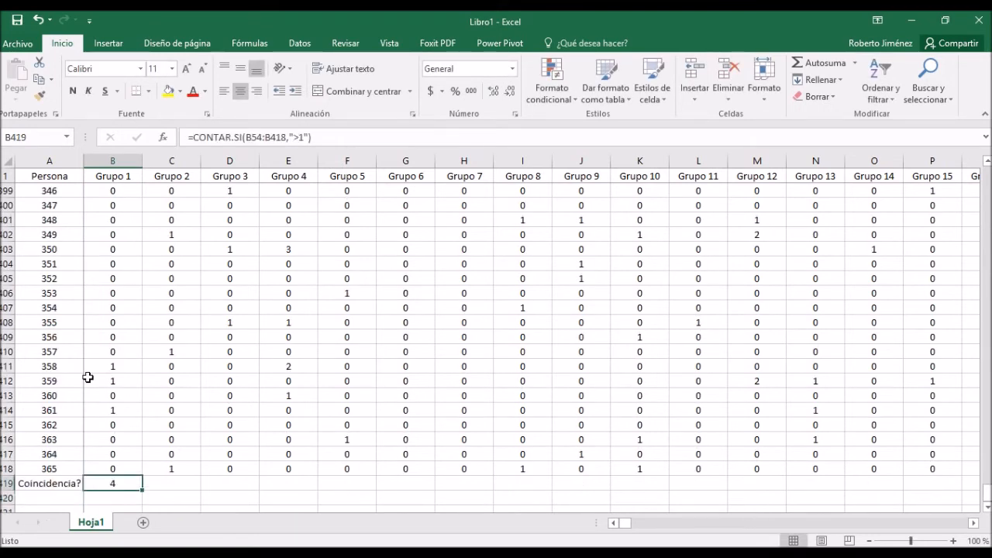
Examine the Grupo 1 counts from day 1 downward for a day that occurs more than once.
{"action": "key", "text": "Left"}
{"action": "key", "text": "Right"}
{"action": "key", "text": "Left"}
{"action": "key", "text": "Right"}
{"action": "key", "text": "Left"}
{"action": "key", "text": "Right"}
{"action": "key", "text": "ctrl+Up"}
{"action": "key", "text": "ctrl+Up"}
{"action": "key", "text": "Down"}
{"action": "key", "text": "Down"}
{"action": "key", "text": "Down"}
{"action": "key", "text": "Down"}
{"action": "key", "text": "Down"}
{"action": "key", "text": "Down"}
{"action": "key", "text": "Down"}
{"action": "key", "text": "Up"}
{"action": "key", "text": "Up"}
{"action": "key", "text": "Down"}
{"action": "key", "text": "Down"}
{"action": "key", "text": "Down"}
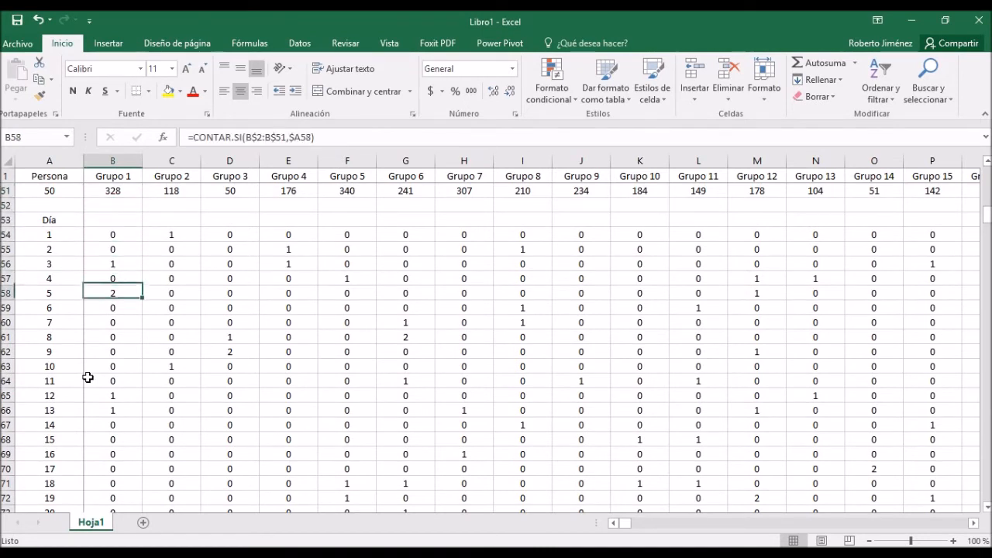
{"action": "key", "text": "ctrl"}
{"action": "key", "text": "ctrl"}
{"action": "key", "text": "ctrl"}
{"action": "key", "text": "ctrl"}
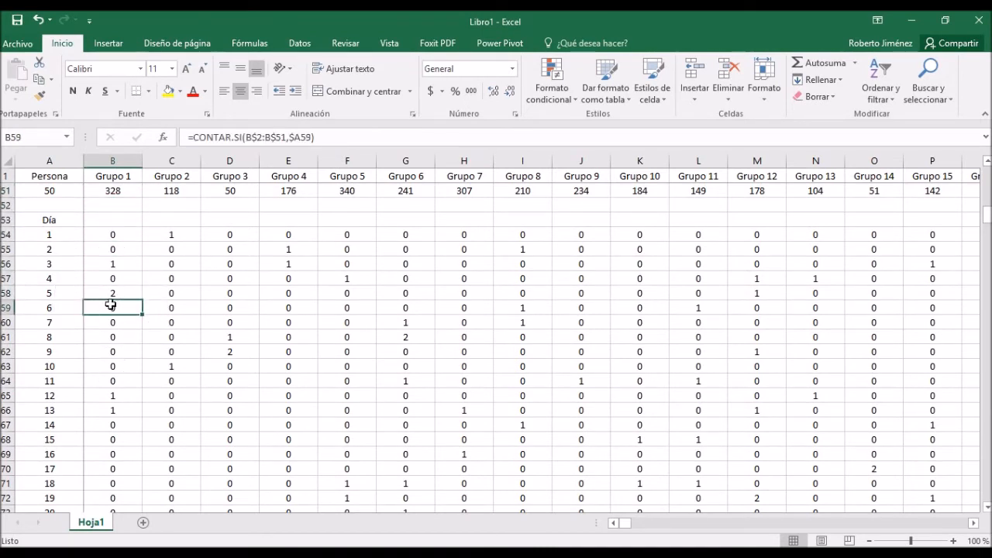
{"action": "key", "text": "ctrl"}
{"action": "key", "text": "ctrl"}
{"action": "key", "text": "ctrl"}
{"action": "key", "text": "ctrl"}
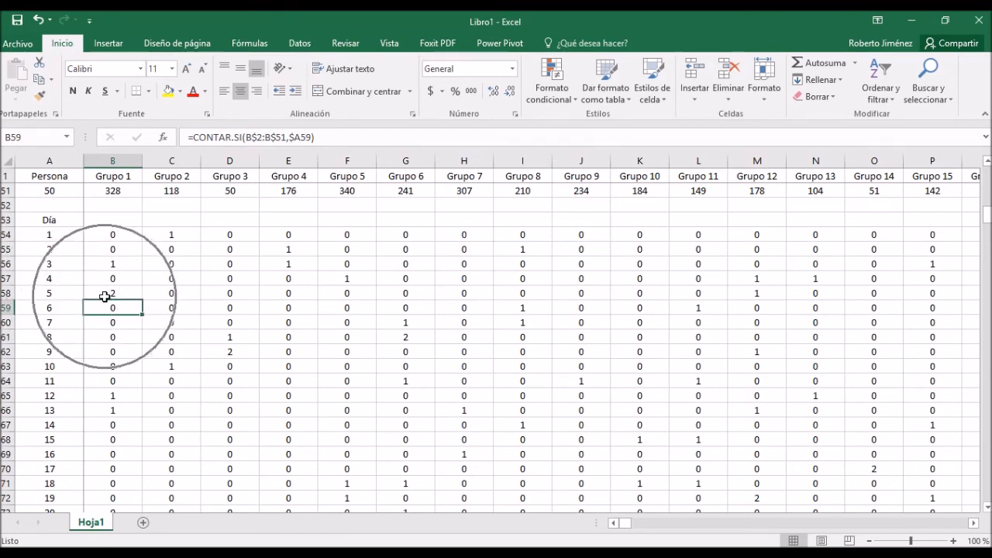
Locate the first person in the Grupo 1 birthday list whose simulated birthday is day 5.
{"action": "key", "text": "Up"}
{"action": "key", "text": "Up"}
{"action": "key", "text": "Up"}
{"action": "key", "text": "Up"}
{"action": "key", "text": "Up"}
{"action": "key", "text": "Up"}
{"action": "key", "text": "Up"}
{"action": "key", "text": "Up"}
{"action": "key", "text": "Up"}
{"action": "key", "text": "Up"}
{"action": "key", "text": "Up"}
{"action": "key", "text": "Up"}
{"action": "key", "text": "Up"}
{"action": "key", "text": "Up"}
{"action": "key", "text": "Up"}
{"action": "key", "text": "Up"}
{"action": "key", "text": "Up"}
{"action": "key", "text": "Up"}
{"action": "key", "text": "Up"}
{"action": "key", "text": "Up"}
{"action": "key", "text": "Up"}
{"action": "key", "text": "Up"}
{"action": "key", "text": "Up"}
{"action": "key", "text": "Up"}
{"action": "key", "text": "Up"}
{"action": "key", "text": "Up"}
{"action": "key", "text": "Up"}
{"action": "key", "text": "Up"}
{"action": "key", "text": "Up"}
{"action": "key", "text": "Up"}
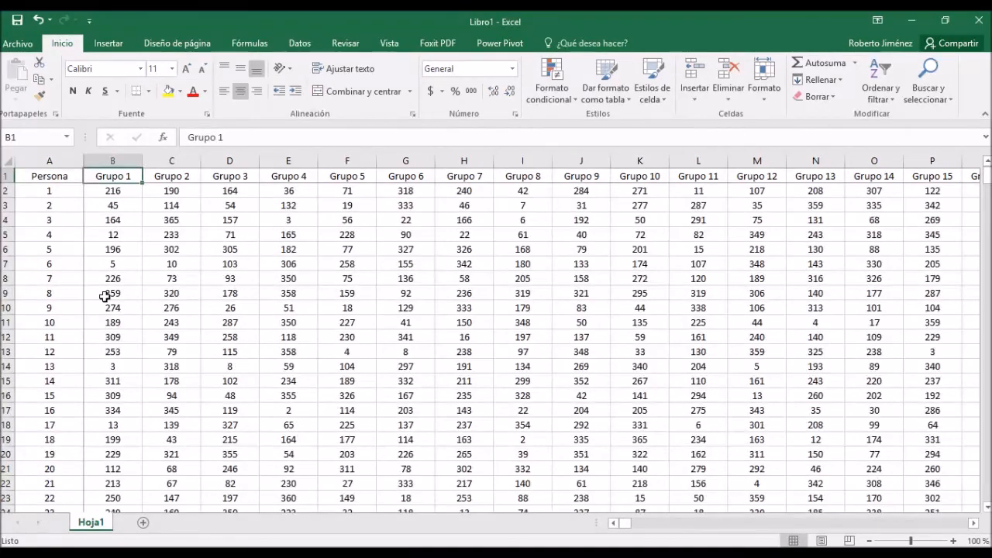
{"action": "key", "text": "Down"}
{"action": "key", "text": "Down"}
{"action": "key", "text": "Down"}
{"action": "key", "text": "Down"}
{"action": "key", "text": "Down"}
{"action": "key", "text": "Down"}
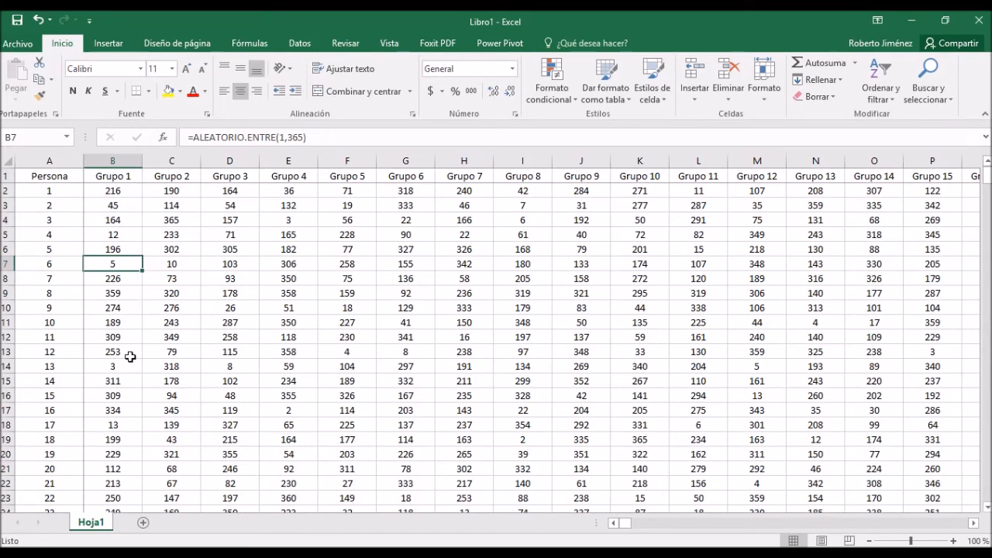
Search the rest of the Grupo 1 birthday list for another person with a birthday on day 5.
{"action": "key", "text": "Down"}
{"action": "key", "text": "Down"}
{"action": "key", "text": "Down"}
{"action": "key", "text": "Down"}
{"action": "key", "text": "Down"}
{"action": "key", "text": "Down"}
{"action": "key", "text": "Down"}
{"action": "key", "text": "Down"}
{"action": "key", "text": "Down"}
{"action": "key", "text": "Down"}
{"action": "key", "text": "Down"}
{"action": "key", "text": "Down"}
{"action": "key", "text": "Down"}
{"action": "key", "text": "Down"}
{"action": "key", "text": "Down"}
{"action": "key", "text": "Down"}
{"action": "key", "text": "Down"}
{"action": "key", "text": "Down"}
{"action": "key", "text": "Down"}
{"action": "key", "text": "Down"}
{"action": "key", "text": "Down"}
{"action": "key", "text": "Down"}
{"action": "key", "text": "Down"}
{"action": "key", "text": "Down"}
{"action": "key", "text": "Down"}
{"action": "key", "text": "Down"}
{"action": "key", "text": "Down"}
{"action": "key", "text": "Down"}
{"action": "key", "text": "Down"}
{"action": "key", "text": "Down"}
{"action": "key", "text": "Down"}
{"action": "key", "text": "Down"}
{"action": "key", "text": "Down"}
{"action": "key", "text": "Down"}
{"action": "key", "text": "Down"}
{"action": "key", "text": "Up"}
{"action": "key", "text": "Up"}
{"action": "key", "text": "Up"}
{"action": "key", "text": "Up"}
{"action": "key", "text": "Up"}
{"action": "key", "text": "Up"}
{"action": "key", "text": "Up"}
{"action": "key", "text": "Up"}
{"action": "key", "text": "Up"}
{"action": "key", "text": "Up"}
{"action": "key", "text": "Up"}
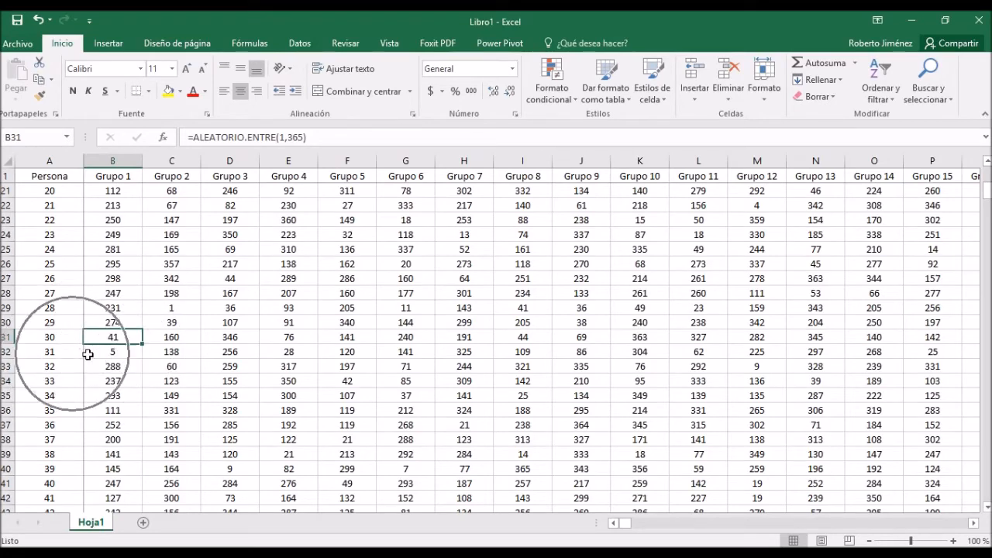
Recheck the Grupo 1 birthday list upward to the first person whose simulated birthday is day 5.
{"action": "key", "text": "Up"}
{"action": "key", "text": "Up"}
{"action": "key", "text": "Up"}
{"action": "key", "text": "Up"}
{"action": "key", "text": "Up"}
{"action": "key", "text": "Up"}
{"action": "key", "text": "Up"}
{"action": "key", "text": "Up"}
{"action": "key", "text": "Up"}
{"action": "key", "text": "Up"}
{"action": "key", "text": "Up"}
{"action": "key", "text": "Up"}
{"action": "key", "text": "Up"}
{"action": "key", "text": "Up"}
{"action": "key", "text": "Up"}
{"action": "key", "text": "Up"}
{"action": "key", "text": "Up"}
{"action": "key", "text": "Up"}
{"action": "key", "text": "Up"}
{"action": "key", "text": "Up"}
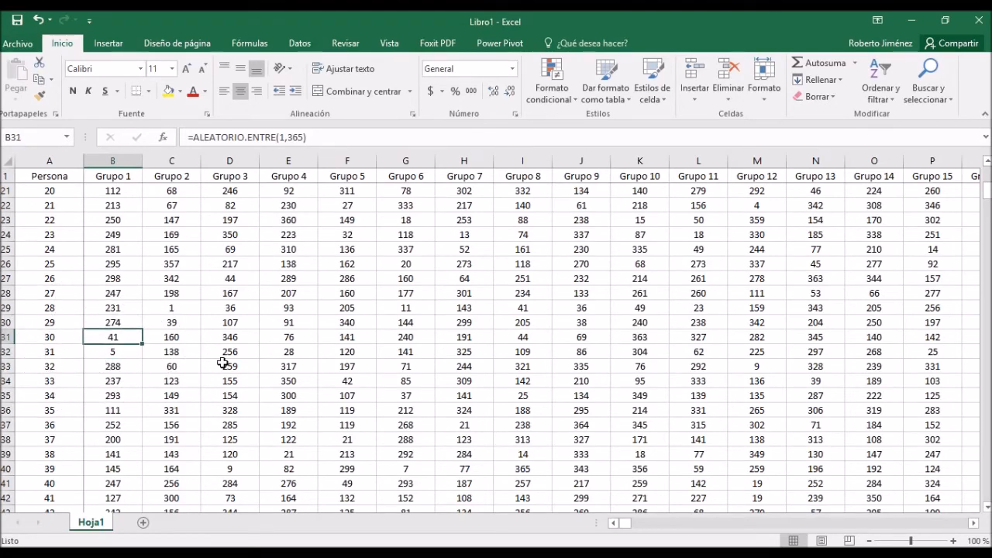
{"action": "key", "text": "Up"}
{"action": "key", "text": "Up"}
{"action": "key", "text": "Up"}
{"action": "key", "text": "Up"}
{"action": "key", "text": "Up"}
{"action": "key", "text": "Up"}
{"action": "key", "text": "Up"}
{"action": "key", "text": "Up"}
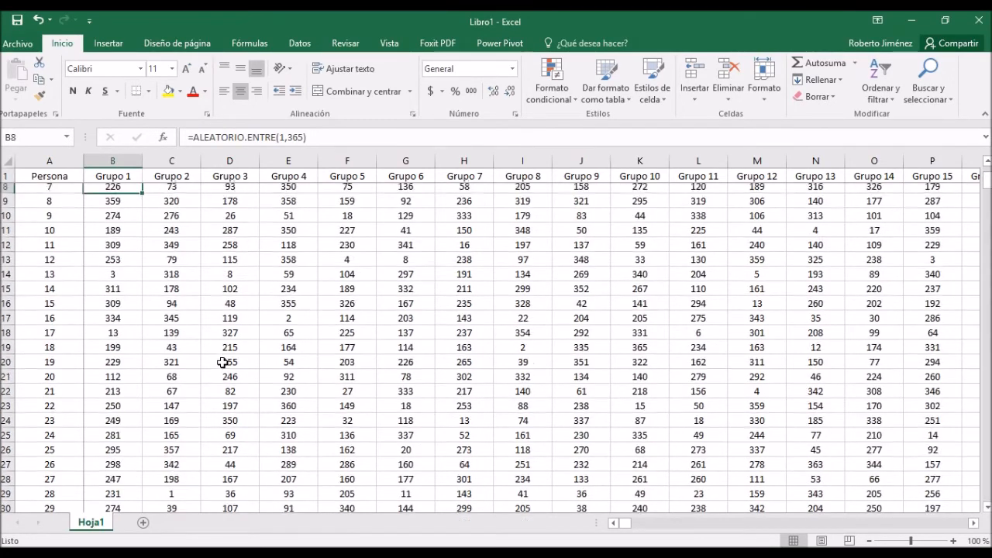
Review the Grupo 1 birthdays and day counts downward, returning to the coincidence count in B419.
{"action": "key", "text": "Down"}
{"action": "key", "text": "Down"}
{"action": "key", "text": "Down"}
{"action": "key", "text": "Down"}
{"action": "key", "text": "Down"}
{"action": "key", "text": "Down"}
{"action": "key", "text": "Down"}
{"action": "key", "text": "Down"}
{"action": "key", "text": "Down"}
{"action": "key", "text": "Down"}
{"action": "key", "text": "Down"}
{"action": "key", "text": "Down"}
{"action": "key", "text": "Down"}
{"action": "key", "text": "Down"}
{"action": "key", "text": "Down"}
{"action": "key", "text": "Down"}
{"action": "key", "text": "Down"}
{"action": "key", "text": "Down"}
{"action": "key", "text": "Down"}
{"action": "key", "text": "Down"}
{"action": "key", "text": "Down"}
{"action": "key", "text": "Down"}
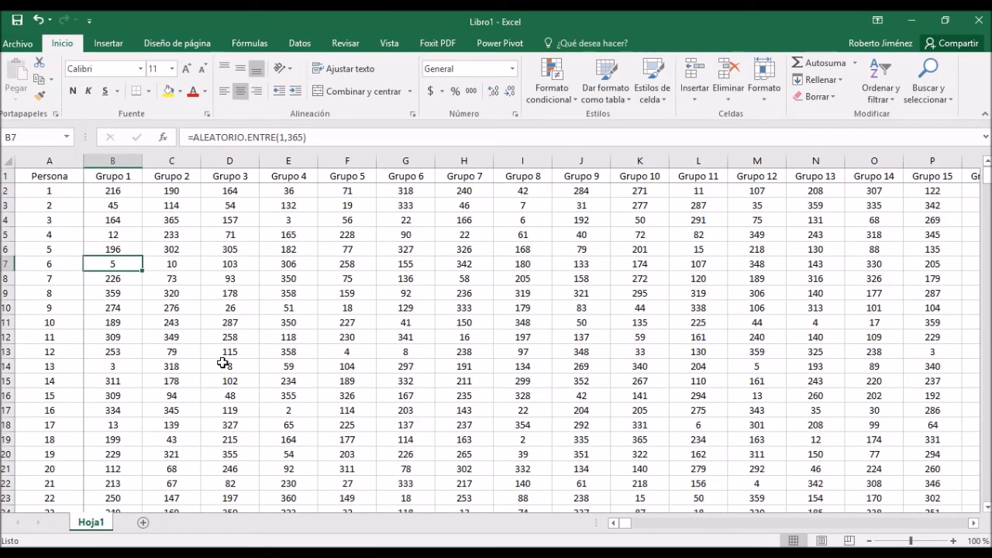
{"action": "key", "text": "Down"}
{"action": "key", "text": "Down"}
{"action": "key", "text": "Down"}
{"action": "key", "text": "Down"}
{"action": "key", "text": "Down"}
{"action": "key", "text": "Down"}
{"action": "key", "text": "Down"}
{"action": "key", "text": "Down"}
{"action": "key", "text": "Down"}
{"action": "key", "text": "Down"}
{"action": "key", "text": "Down"}
{"action": "key", "text": "Down"}
{"action": "key", "text": "Down"}
{"action": "key", "text": "Down"}
{"action": "key", "text": "Down"}
{"action": "key", "text": "Down"}
{"action": "key", "text": "Down"}
{"action": "key", "text": "Down"}
{"action": "key", "text": "Down"}
{"action": "key", "text": "Down"}
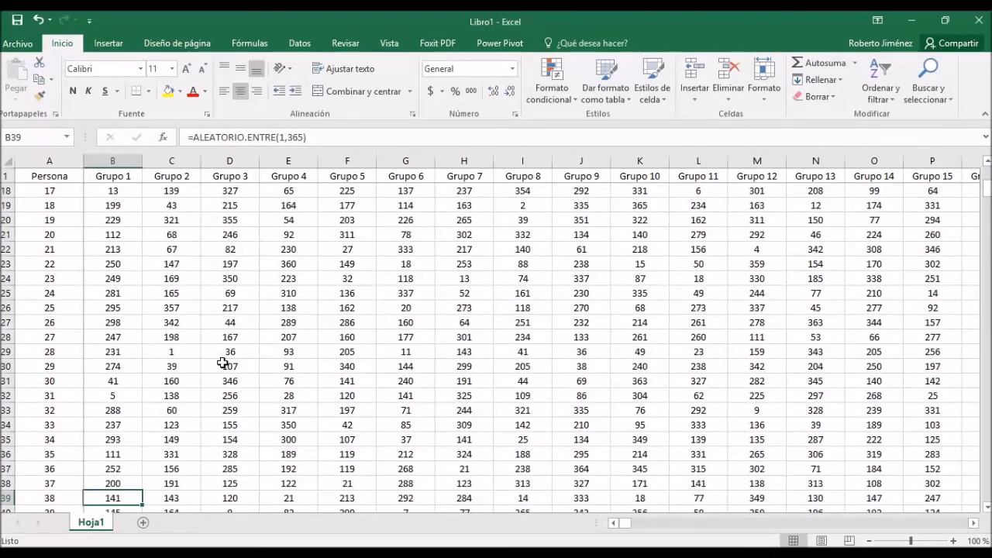
{"action": "key", "text": "Down"}
{"action": "key", "text": "Down"}
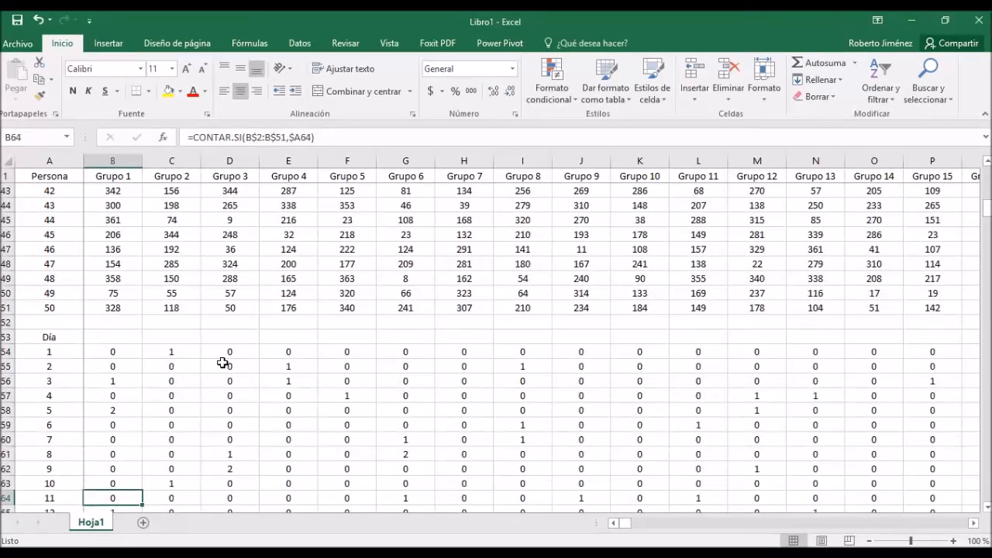
{"action": "key", "text": "ctrl+Down"}
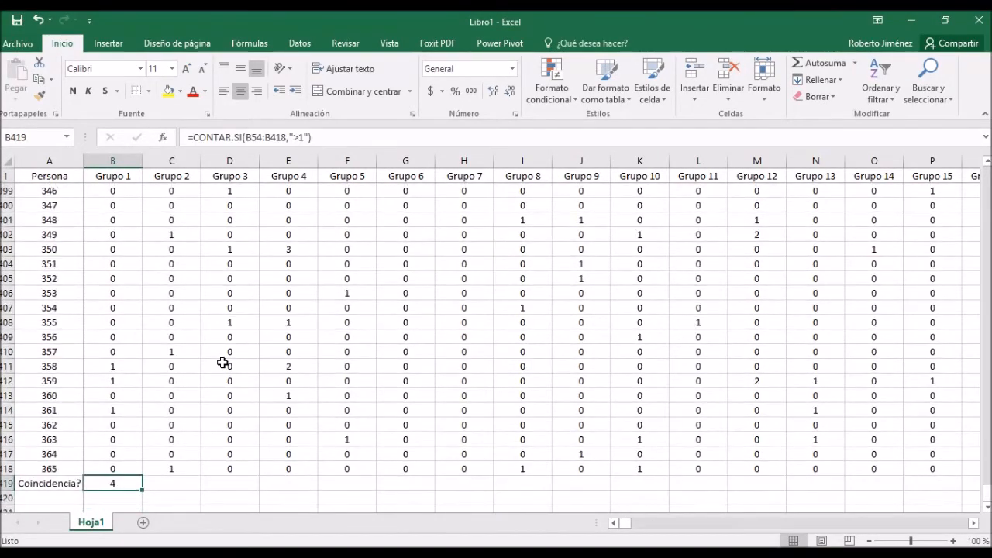
{"action": "key", "text": "Right"}
{"action": "key", "text": "Left"}
{"action": "key", "text": "Right"}
{"action": "key", "text": "Left"}
{"action": "key", "text": "Right"}
{"action": "key", "text": "Left"}
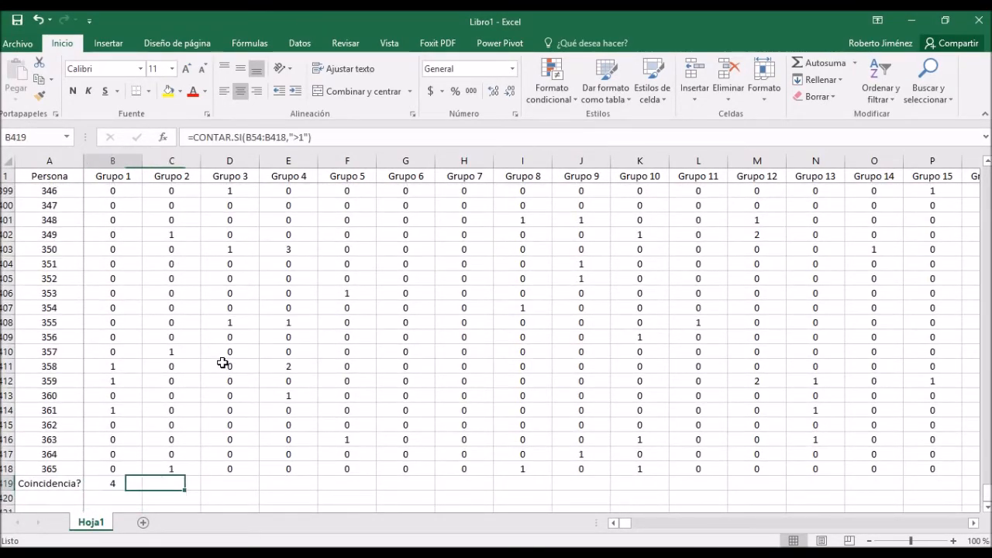
Highlight the entire Coincidencia? row, row 419, with a yellow fill.
{"action": "left_click", "coordinate": [8, 483]}
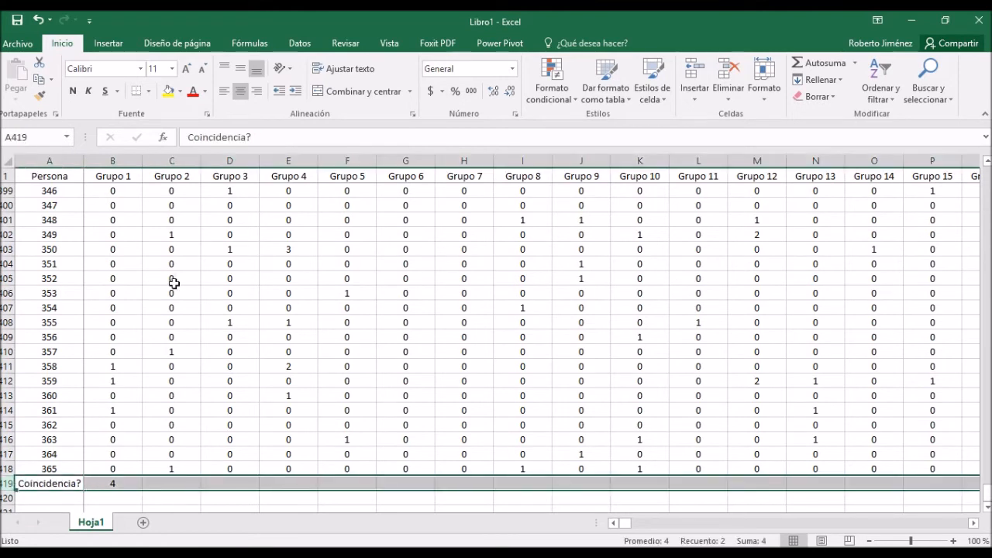
{"action": "left_click", "coordinate": [159, 90]}
Copy the Grupo 1 coincidence formula from B419 into C419:ABK419 for Grupo 2 through Grupo 738.
{"action": "key", "text": "Up"}
{"action": "key", "text": "Right"}
{"action": "key", "text": "Down"}
{"action": "key", "text": "ctrl+c"}
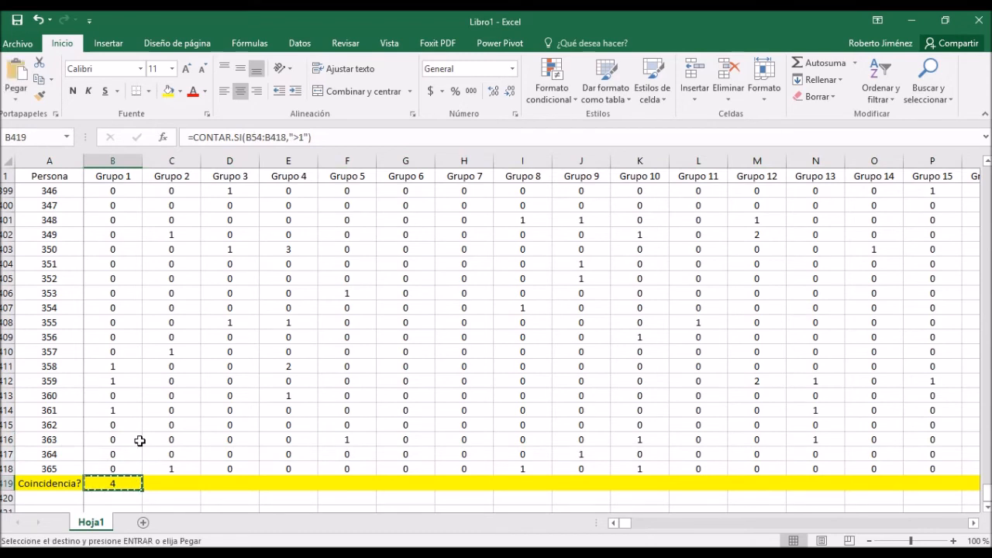
{"action": "key", "text": "Up"}
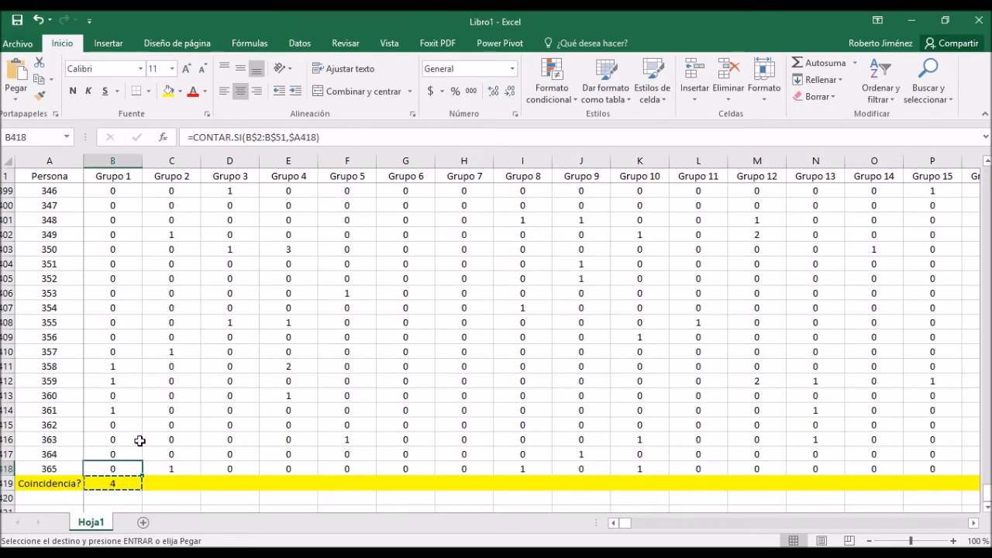
{"action": "key", "text": "ctrl+Right"}
{"action": "key", "text": "Down"}
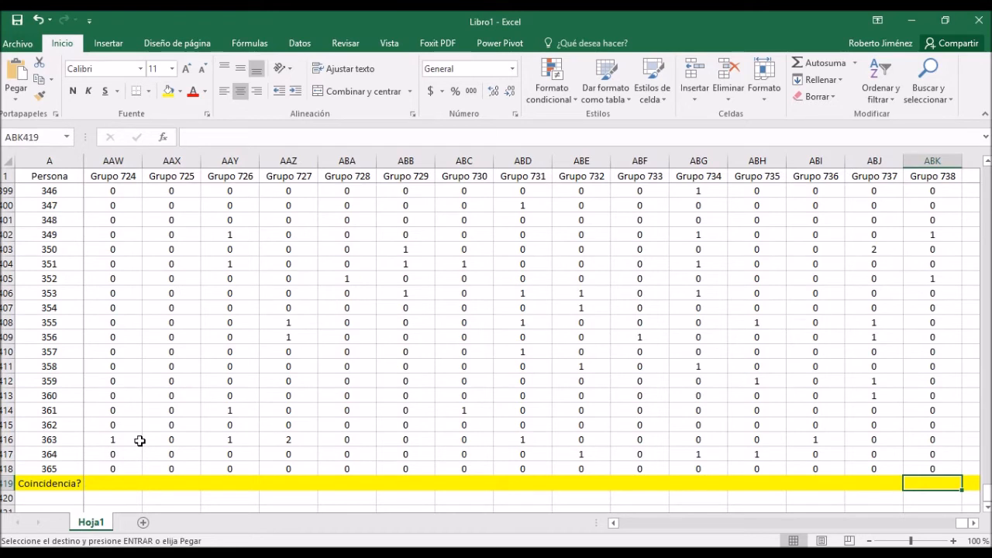
{"action": "key", "text": "ctrl+shift+Left"}
{"action": "key", "text": "shift+Right"}
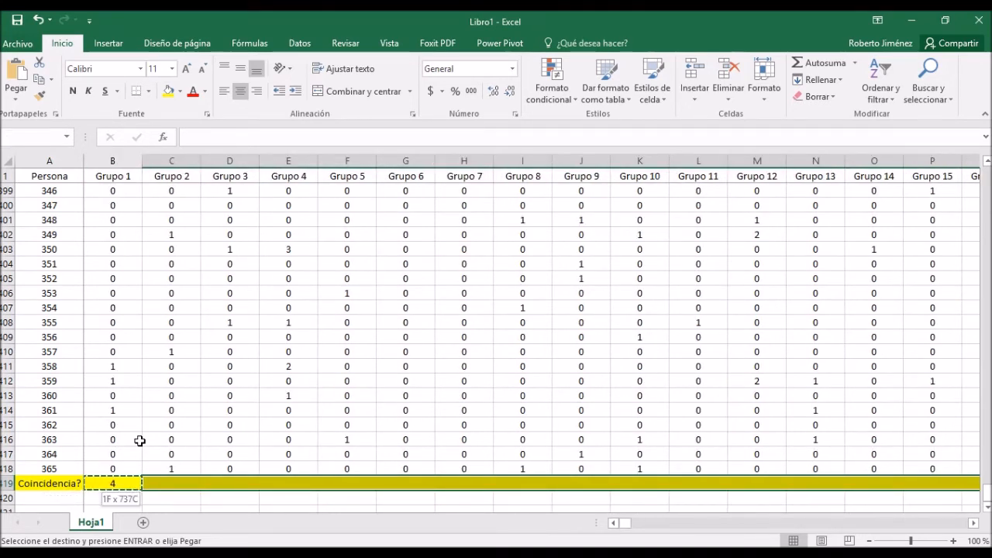
{"action": "key", "text": "shift+Right"}
{"action": "key", "text": "shift+Right"}
{"action": "key", "text": "shift+Right"}
{"action": "key", "text": "shift+Right"}
{"action": "key", "text": "shift+Right"}
{"action": "key", "text": "shift+Left"}
{"action": "key", "text": "shift+Left"}
{"action": "key", "text": "shift+Left"}
{"action": "key", "text": "shift+Left"}
{"action": "key", "text": "shift+Left"}
{"action": "key", "text": "ctrl+v"}
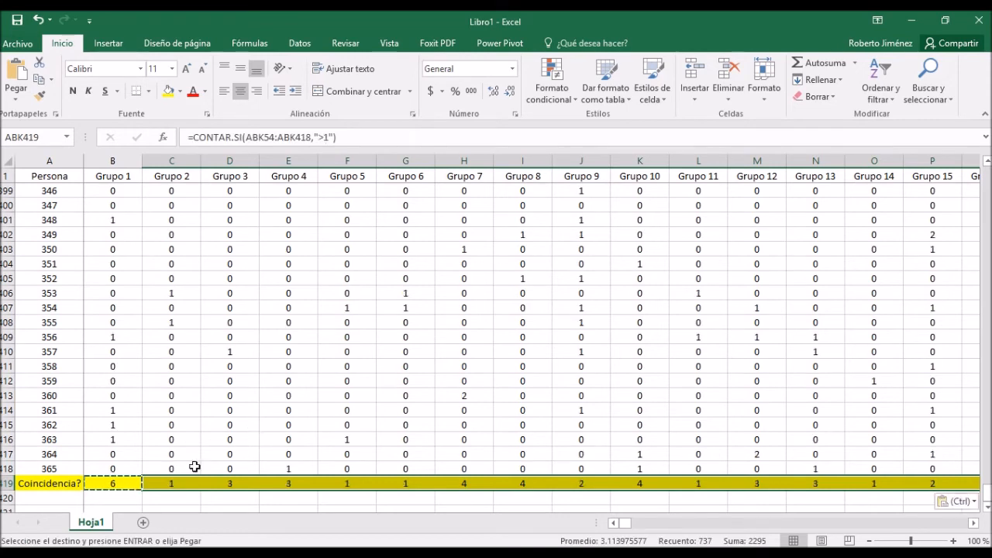
{"action": "key", "text": "Escape"}
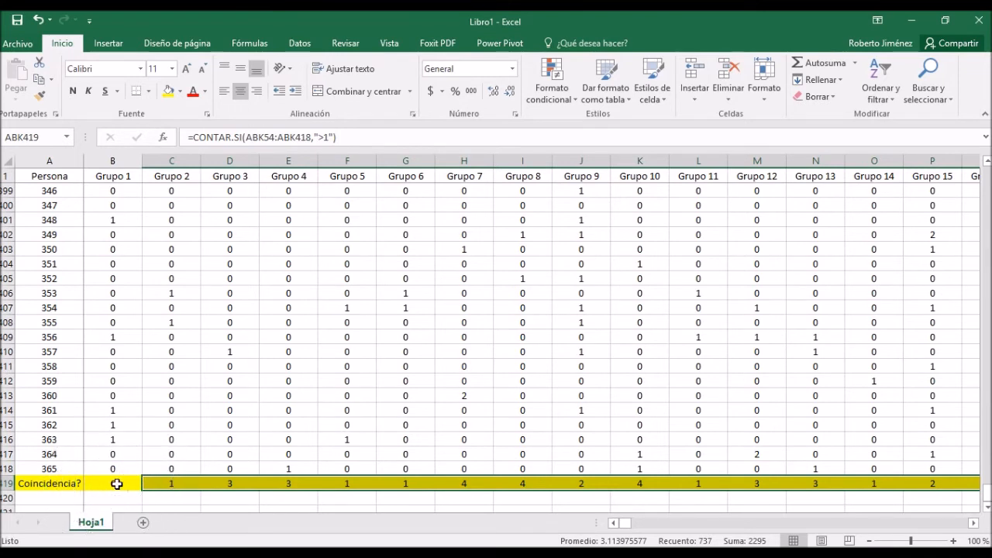
Examine the coincidence counts in row 419 from Grupo 7 through Grupo 57 for groups without repeated birthdays.
{"action": "left_click", "coordinate": [472, 483]}
{"action": "key", "text": "Right"}
{"action": "key", "text": "Right"}
{"action": "key", "text": "Right"}
{"action": "key", "text": "Right"}
{"action": "key", "text": "Right"}
{"action": "key", "text": "Right"}
{"action": "key", "text": "Right"}
{"action": "key", "text": "Right"}
{"action": "key", "text": "Right"}
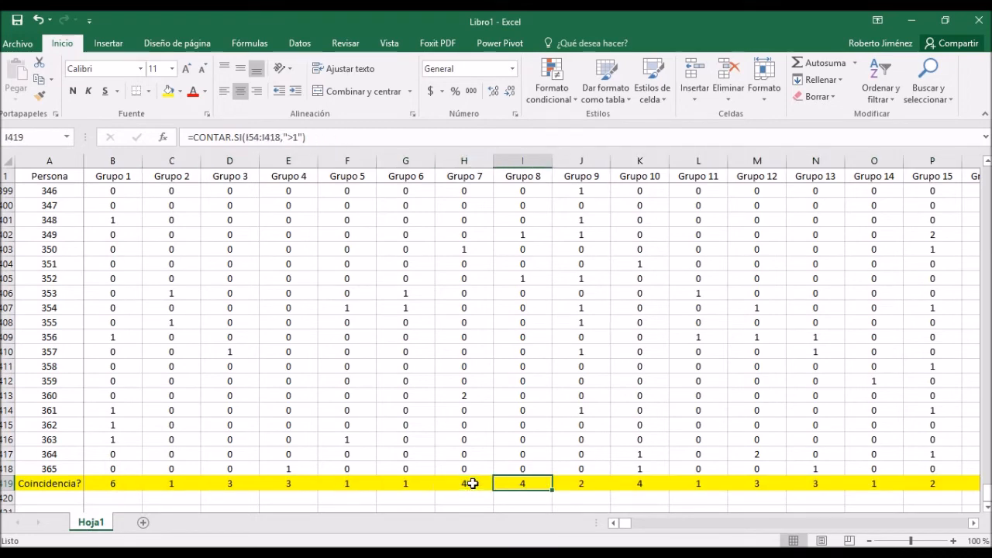
{"action": "key", "text": "Right"}
{"action": "key", "text": "Right"}
{"action": "key", "text": "Right"}
{"action": "key", "text": "Right"}
{"action": "key", "text": "Right"}
{"action": "key", "text": "Right"}
{"action": "key", "text": "Right"}
{"action": "key", "text": "Right"}
{"action": "key", "text": "Right"}
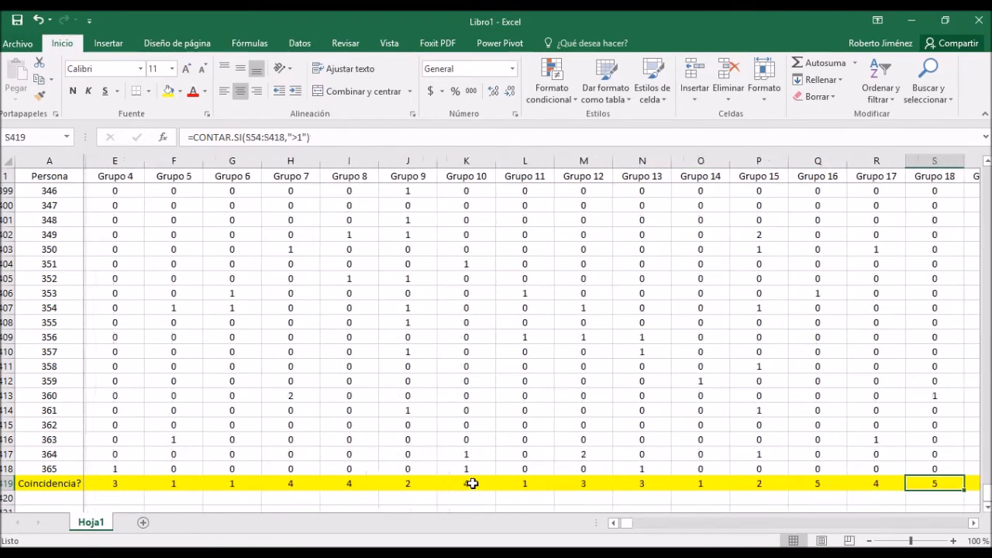
{"action": "key", "text": "Right"}
{"action": "key", "text": "Right"}
{"action": "key", "text": "Right"}
{"action": "key", "text": "Right"}
{"action": "key", "text": "Right"}
{"action": "key", "text": "Right"}
{"action": "key", "text": "Right"}
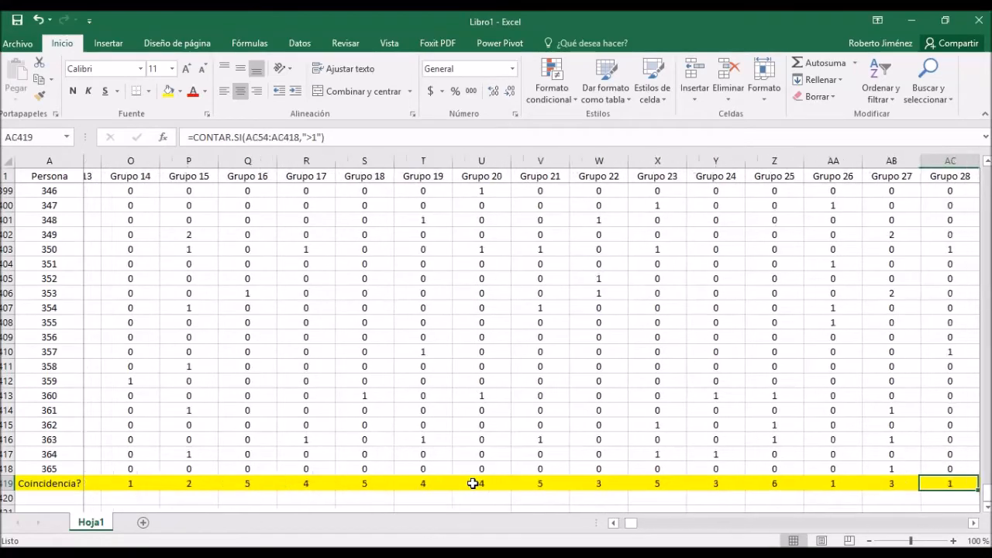
{"action": "key", "text": "Right"}
{"action": "key", "text": "Right"}
{"action": "key", "text": "Right"}
{"action": "key", "text": "Right"}
{"action": "key", "text": "Right"}
{"action": "key", "text": "Right"}
{"action": "key", "text": "Right"}
{"action": "key", "text": "Right"}
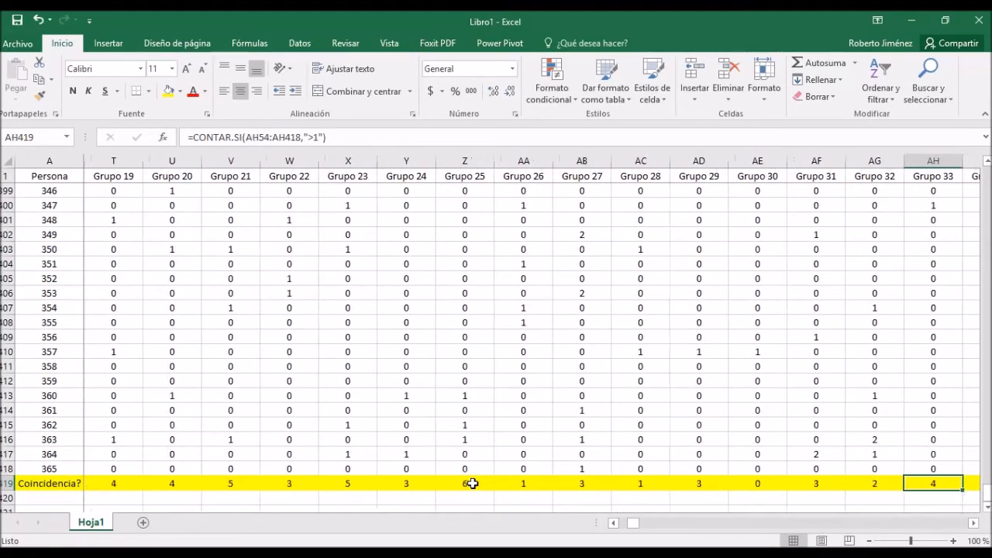
{"action": "key", "text": "Right"}
{"action": "key", "text": "Right"}
{"action": "key", "text": "Right"}
{"action": "key", "text": "Right"}
{"action": "key", "text": "Right"}
{"action": "key", "text": "Right"}
{"action": "key", "text": "Right"}
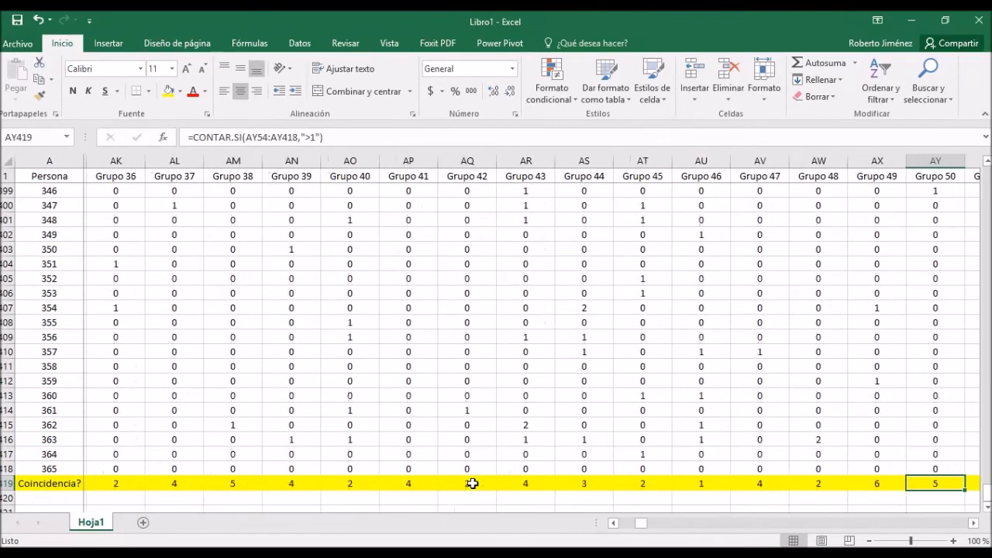
{"action": "key", "text": "Right"}
{"action": "key", "text": "Right"}
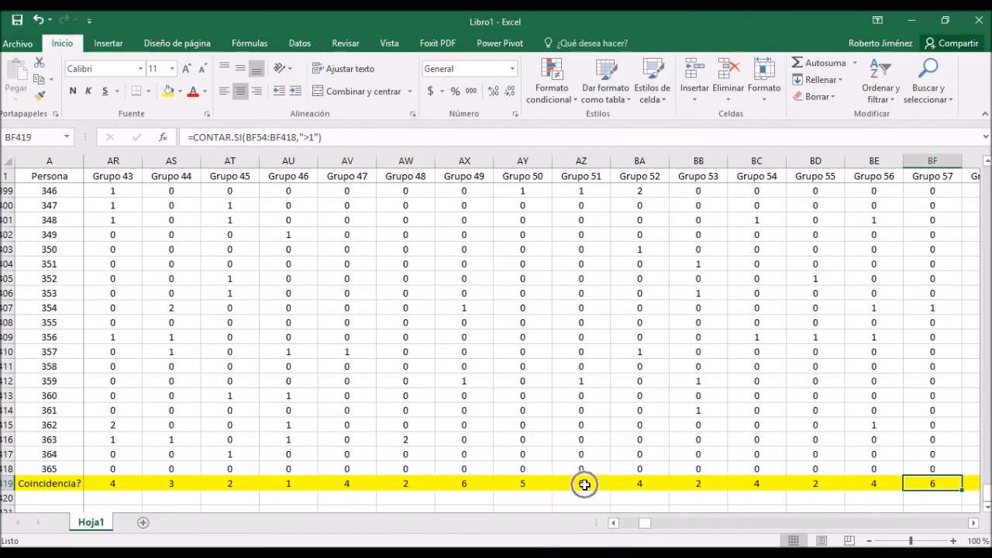
Review the coincidence counts in row 419 backward from Grupo 57 to the Coincidencia? label in A419.
{"action": "key", "text": "Left"}
{"action": "key", "text": "Left"}
{"action": "key", "text": "Left"}
{"action": "key", "text": "Left"}
{"action": "key", "text": "Left"}
{"action": "key", "text": "Left"}
{"action": "key", "text": "Left"}
{"action": "key", "text": "Left"}
{"action": "key", "text": "Left"}
{"action": "key", "text": "Left"}
{"action": "key", "text": "Left"}
{"action": "key", "text": "Left"}
{"action": "key", "text": "Left"}
{"action": "key", "text": "Left"}
{"action": "key", "text": "Left"}
{"action": "key", "text": "Left"}
{"action": "key", "text": "Left"}
{"action": "key", "text": "Left"}
{"action": "key", "text": "Left"}
{"action": "key", "text": "Left"}
{"action": "key", "text": "Left"}
{"action": "key", "text": "Left"}
{"action": "key", "text": "Left"}
{"action": "key", "text": "Left"}
{"action": "key", "text": "Left"}
{"action": "key", "text": "Left"}
{"action": "key", "text": "Left"}
{"action": "key", "text": "Left"}
{"action": "key", "text": "Left"}
{"action": "key", "text": "Left"}
{"action": "key", "text": "Left"}
{"action": "key", "text": "Left"}
{"action": "key", "text": "Left"}
{"action": "key", "text": "Left"}
{"action": "key", "text": "Left"}
{"action": "key", "text": "Left"}
{"action": "key", "text": "Left"}
{"action": "key", "text": "Left"}
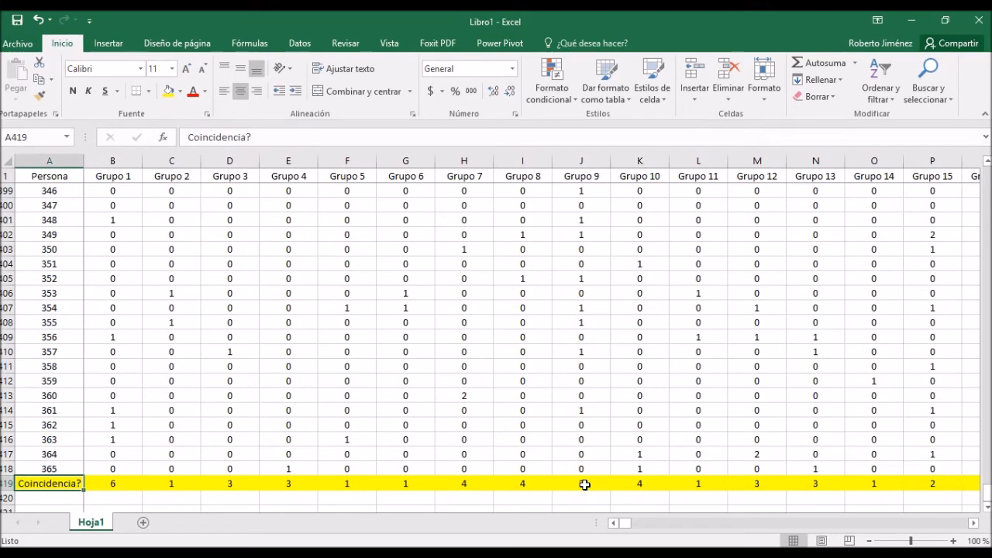
Label cells A421 and A422 below the Coincidencia? row as E and T.
{"action": "key", "text": "Down"}
{"action": "key", "text": "Down"}
{"action": "key", "text": "Down"}
{"action": "key", "text": "Down"}
{"action": "key", "text": "Down"}
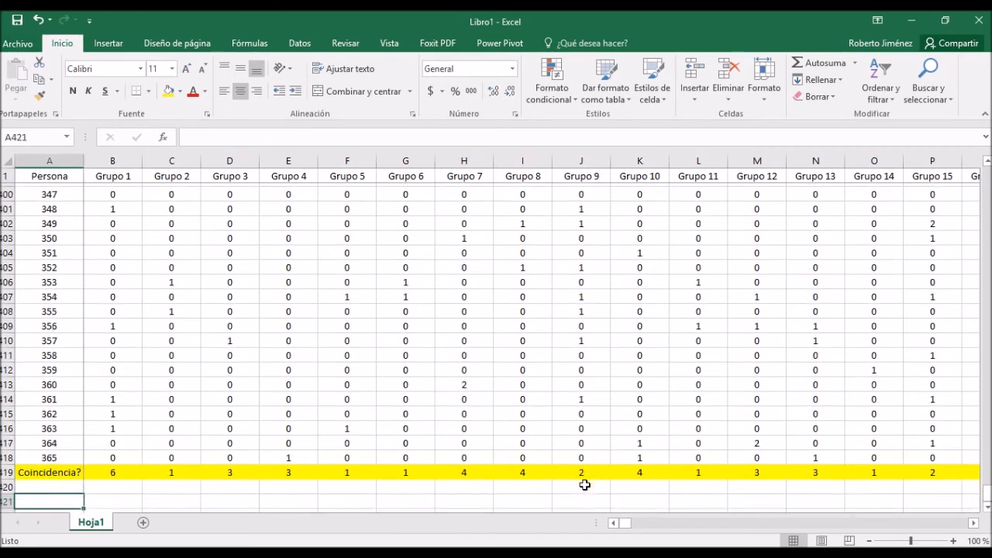
{"action": "key", "text": "Up"}
{"action": "key", "text": "Up"}
{"action": "key", "text": "Up"}
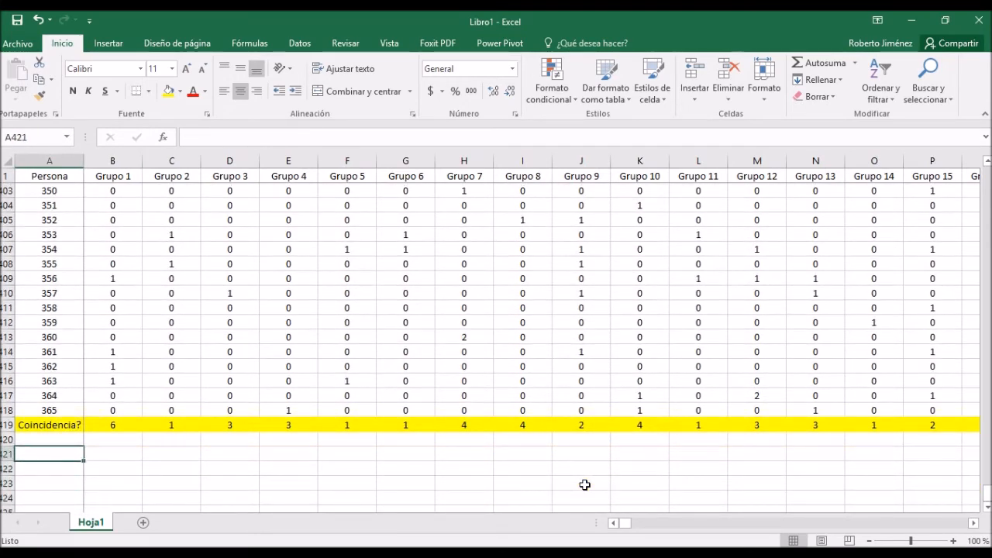
{"action": "type", "text": "E"}
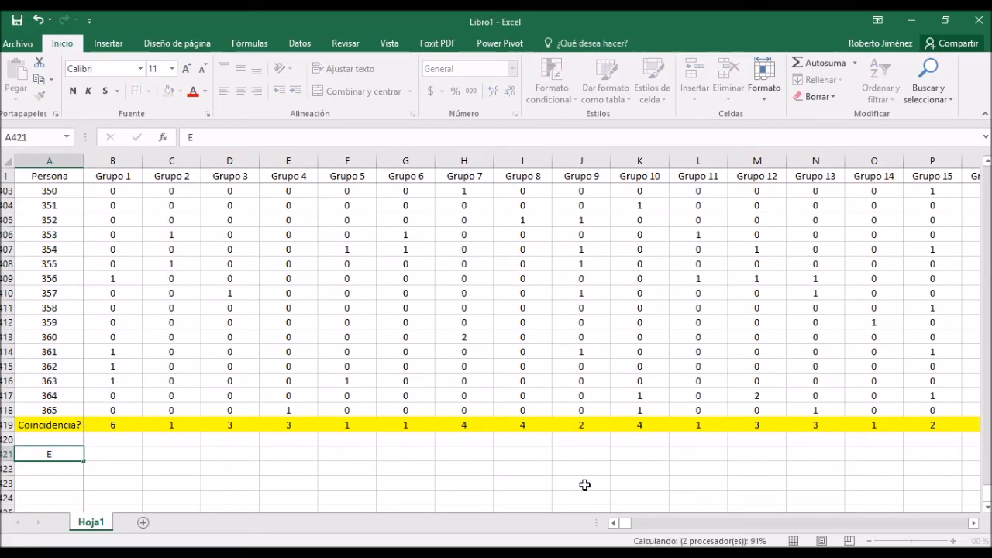
{"action": "key", "text": "Return"}
{"action": "type", "text": "T"}
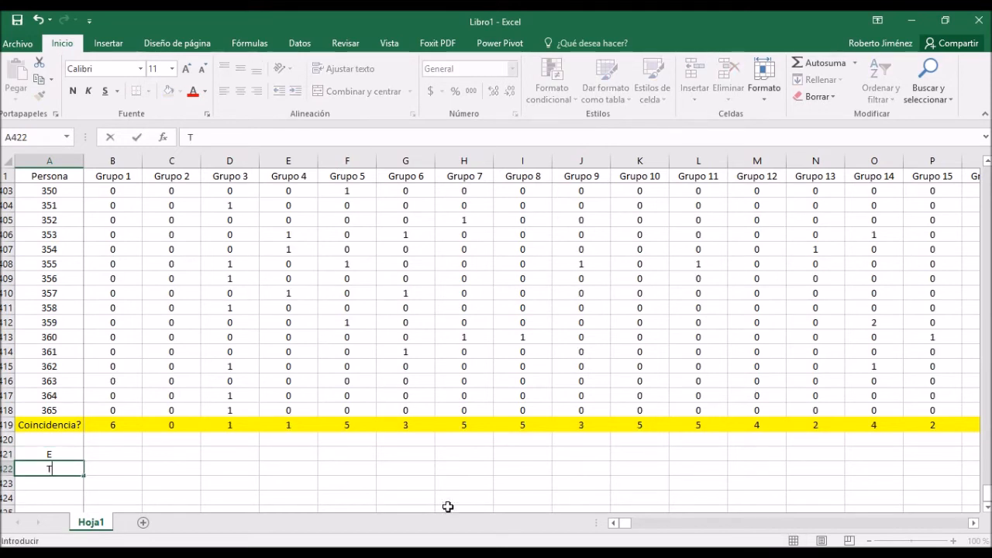
{"action": "key", "text": "ctrl+Return"}
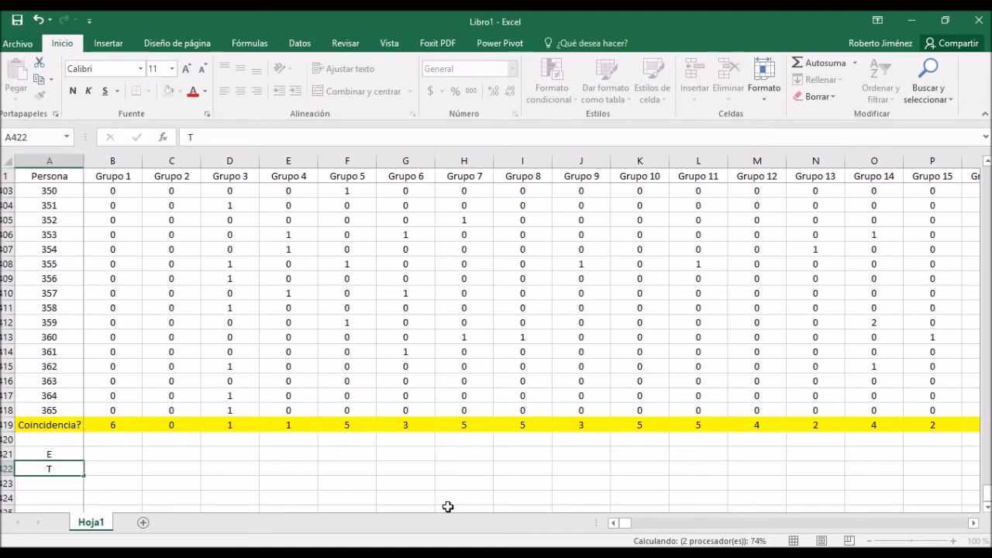
Count all simulated groups in B422, beside T, with =CONTAR(B419:ABK419).
{"action": "key", "text": "Right"}
{"action": "key", "text": "Up"}
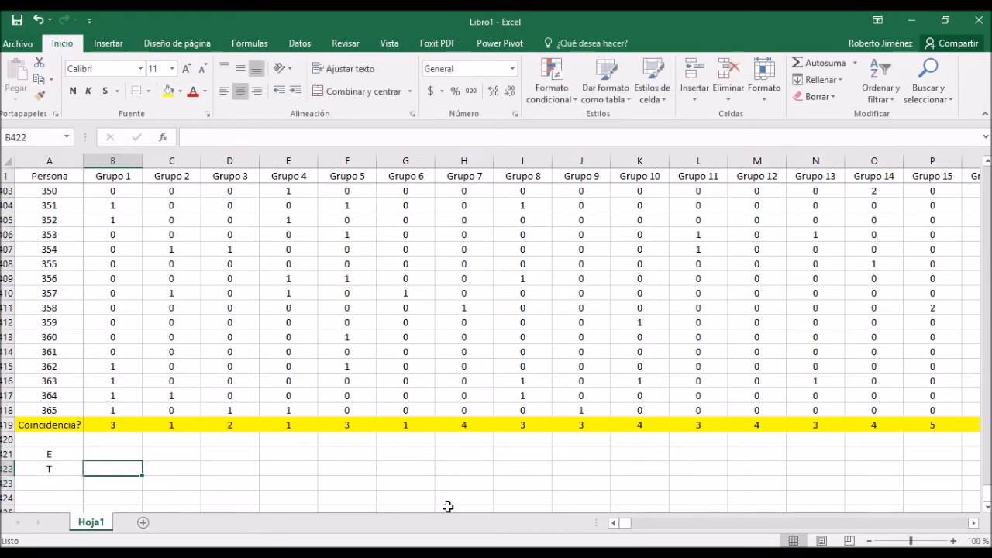
{"action": "type", "text": "=contar"}
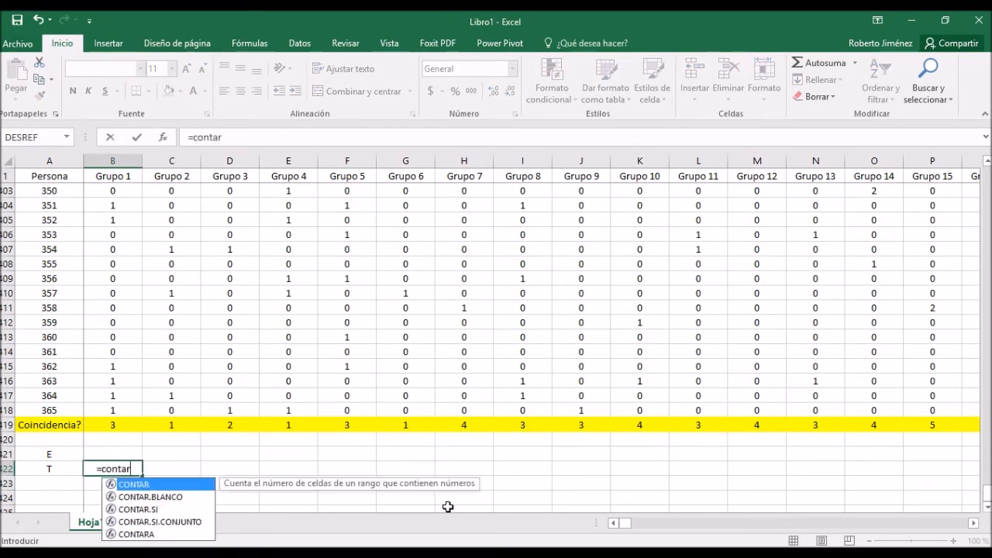
{"action": "type", "text": "("}
{"action": "key", "text": "Up"}
{"action": "key", "text": "Up"}
{"action": "key", "text": "Up"}
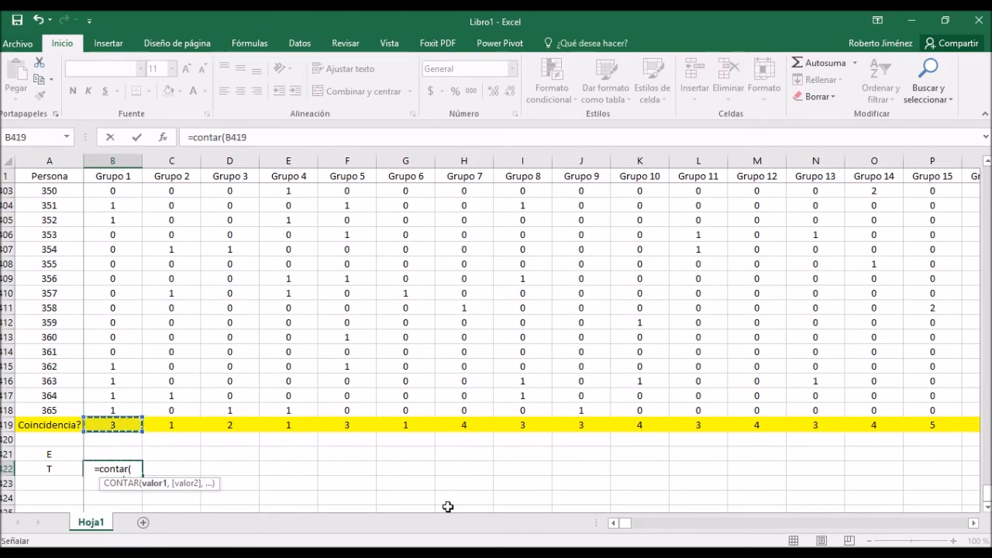
{"action": "key", "text": "ctrl+shift+Right"}
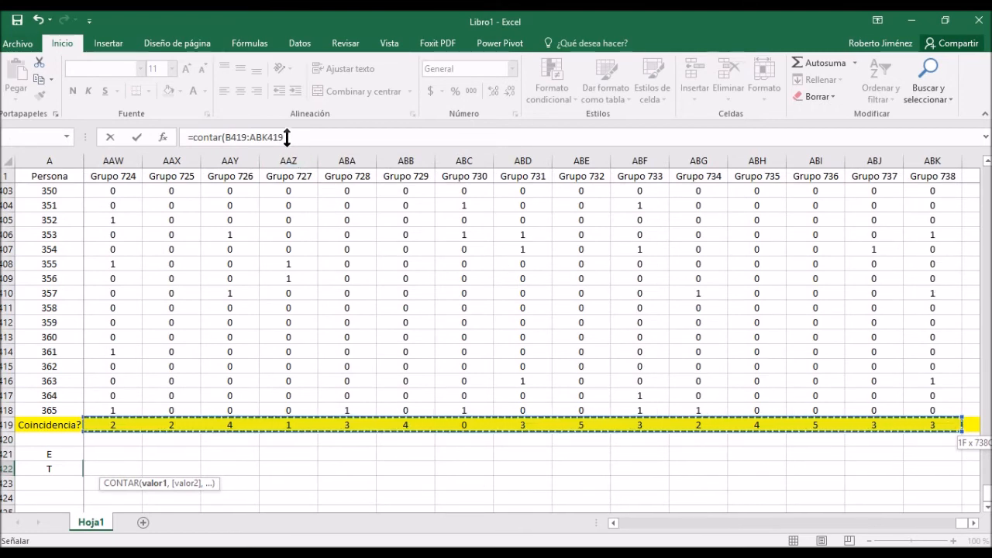
{"action": "type", "text": ")"}
{"action": "key", "text": "Return"}
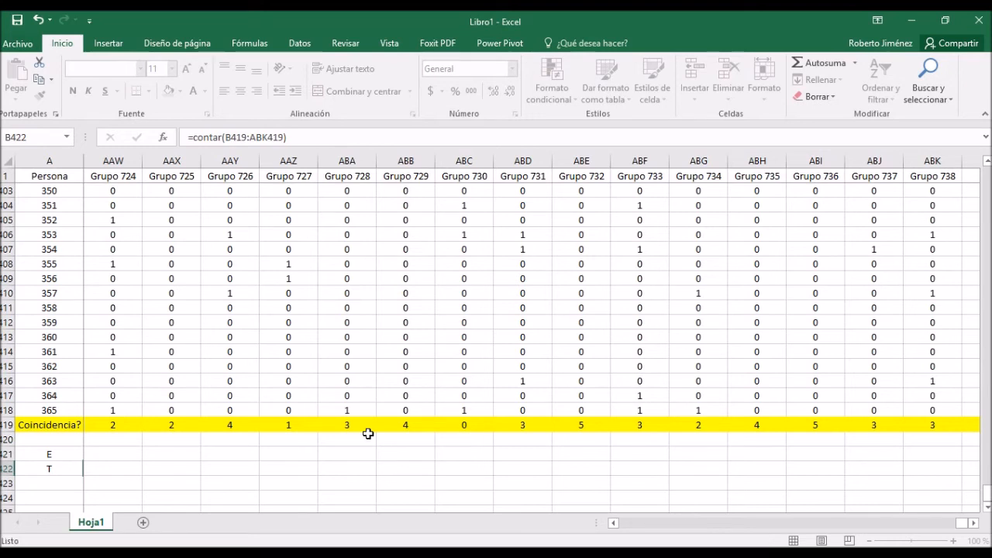
Examine the coincidence counts of the first groups in row 419, starting from Grupo 1 in B419.
{"action": "key", "text": "Up"}
{"action": "key", "text": "Right"}
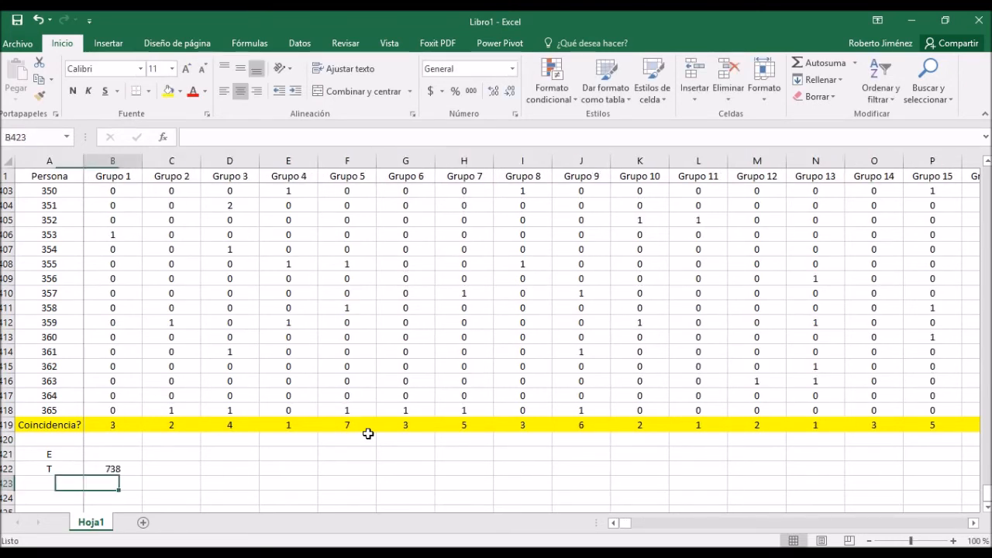
{"action": "key", "text": "Up"}
{"action": "key", "text": "Up"}
{"action": "key", "text": "Up"}
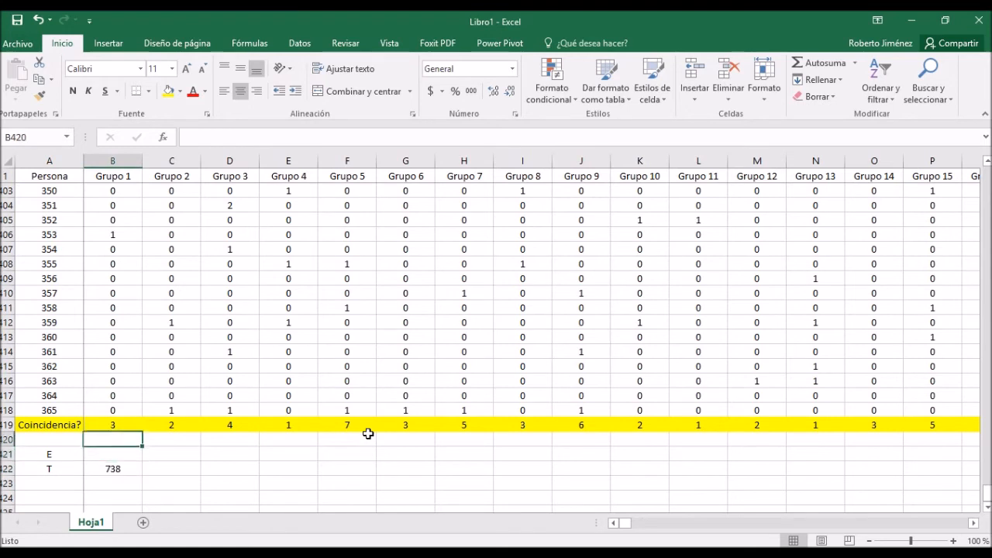
{"action": "key", "text": "Left"}
{"action": "key", "text": "Right"}
{"action": "key", "text": "Right"}
{"action": "key", "text": "Left"}
{"action": "key", "text": "Left"}
{"action": "key", "text": "Right"}
{"action": "key", "text": "Up"}
{"action": "key", "text": "Up"}
{"action": "key", "text": "Down"}
{"action": "key", "text": "Down"}
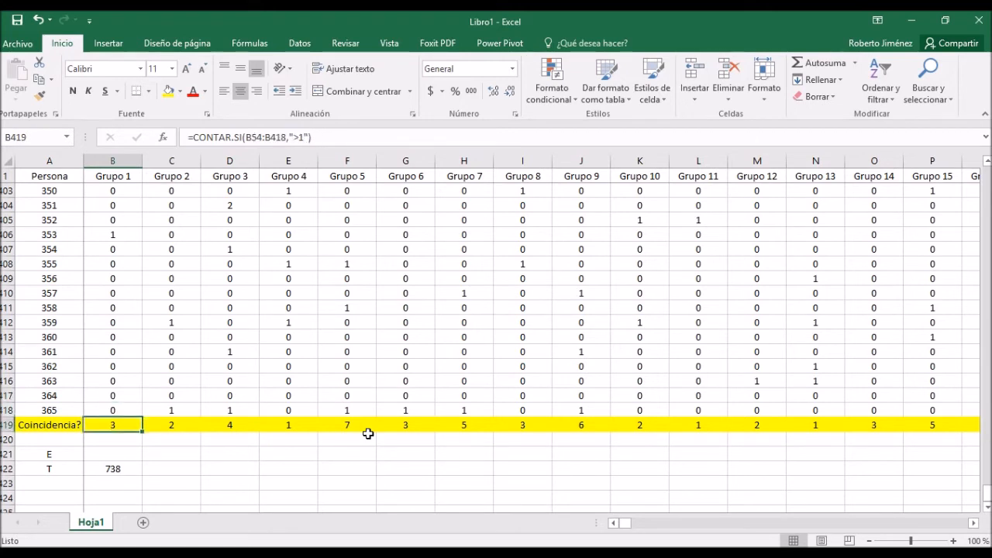
{"action": "key", "text": "Right"}
{"action": "key", "text": "Left"}
{"action": "key", "text": "Left"}
{"action": "key", "text": "Right"}
{"action": "key", "text": "Right"}
{"action": "key", "text": "Right"}
{"action": "key", "text": "Right"}
{"action": "key", "text": "Left"}
{"action": "key", "text": "Left"}
{"action": "key", "text": "Left"}
{"action": "key", "text": "Left"}
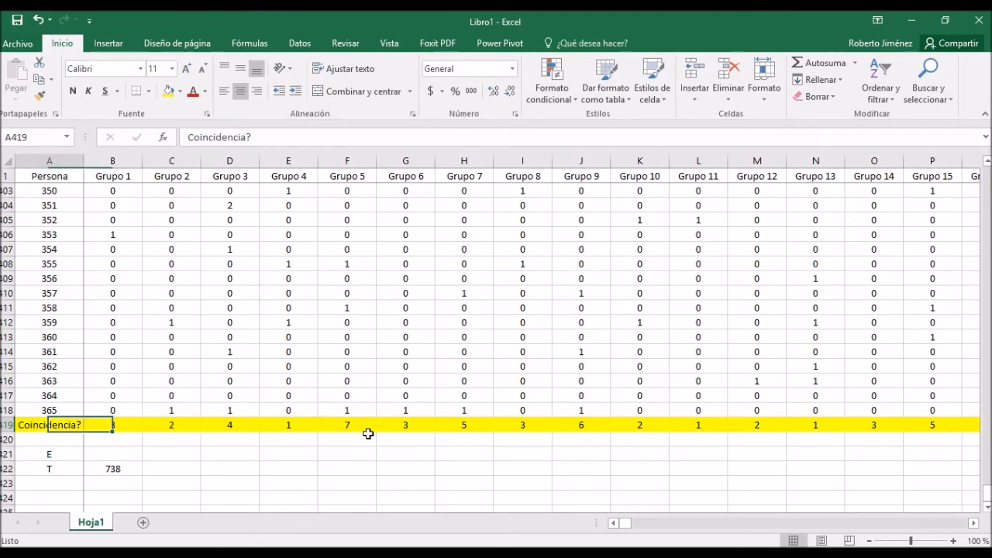
{"action": "key", "text": "Right"}
{"action": "key", "text": "Right"}
{"action": "key", "text": "Left"}
Count the groups with at least one coincidence in B421, beside E, with =CONTAR.SI(B419:ABK419,">0").
{"action": "key", "text": "Down"}
{"action": "key", "text": "Down"}
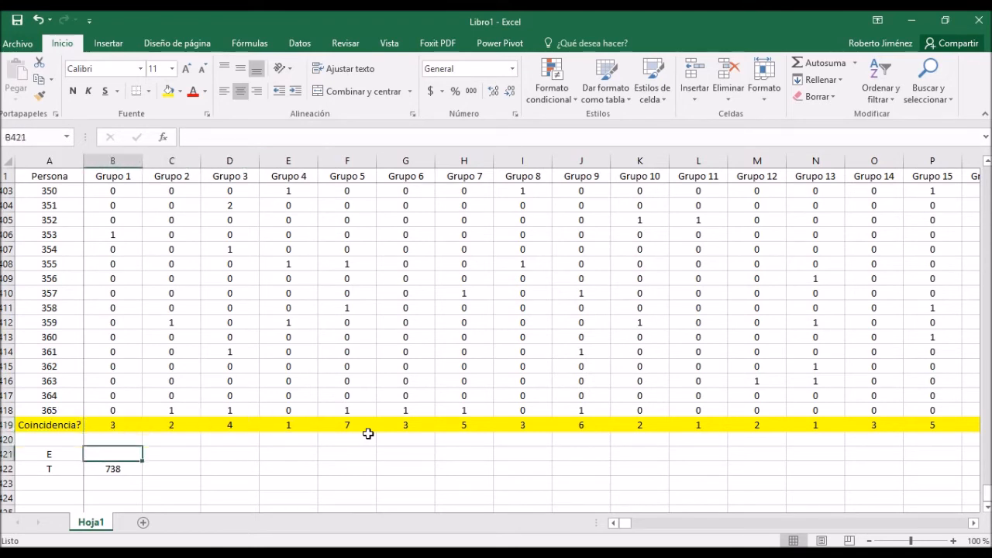
{"action": "type", "text": "="}
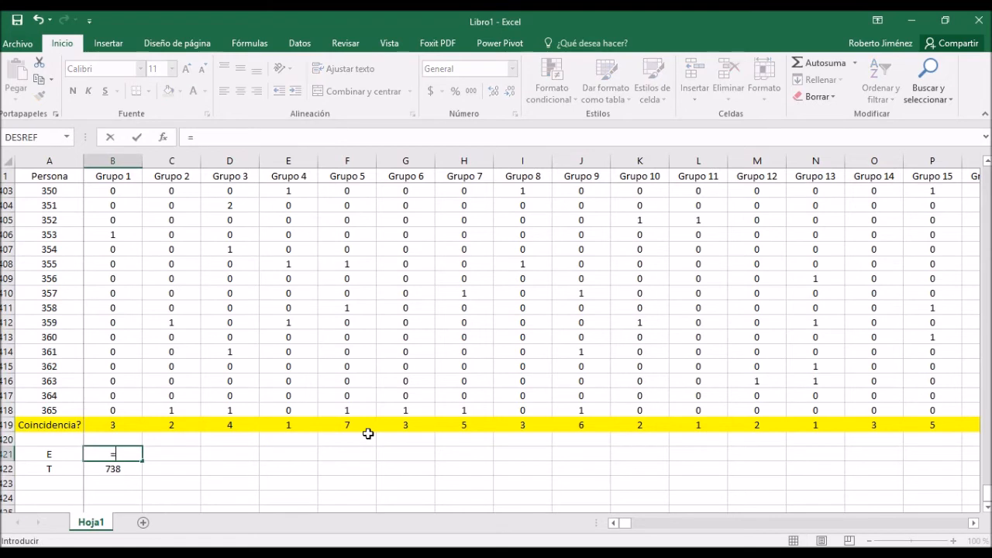
{"action": "type", "text": "contar"}
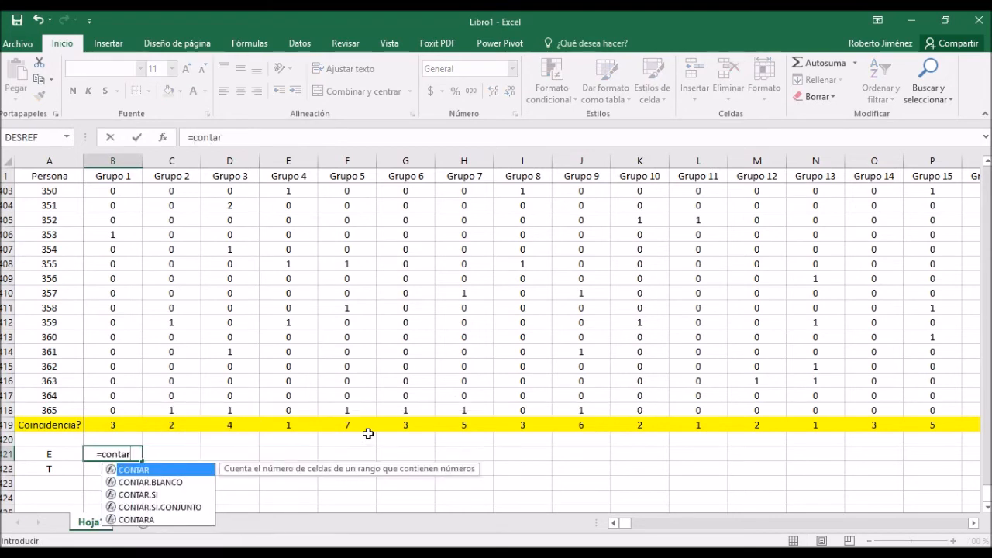
{"action": "type", "text": ".s8"}
{"action": "key", "text": "BackSpace"}
{"action": "type", "text": "i("}
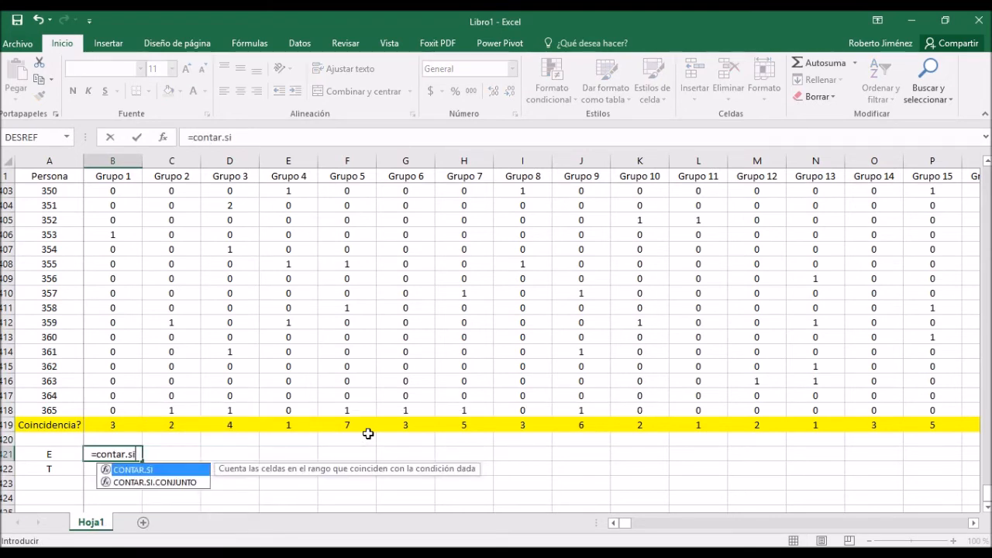
{"action": "key", "text": "Up"}
{"action": "key", "text": "Up"}
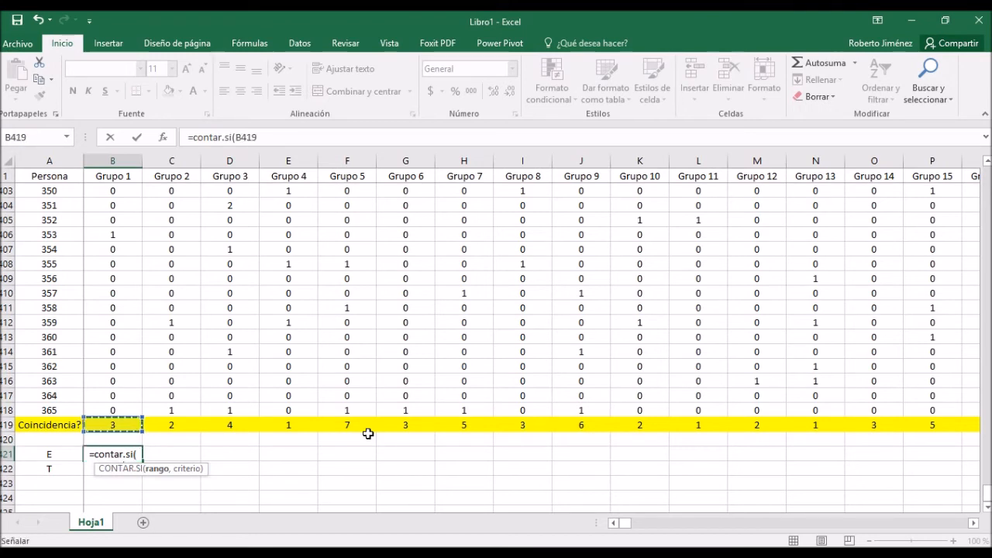
{"action": "key", "text": "ctrl"}
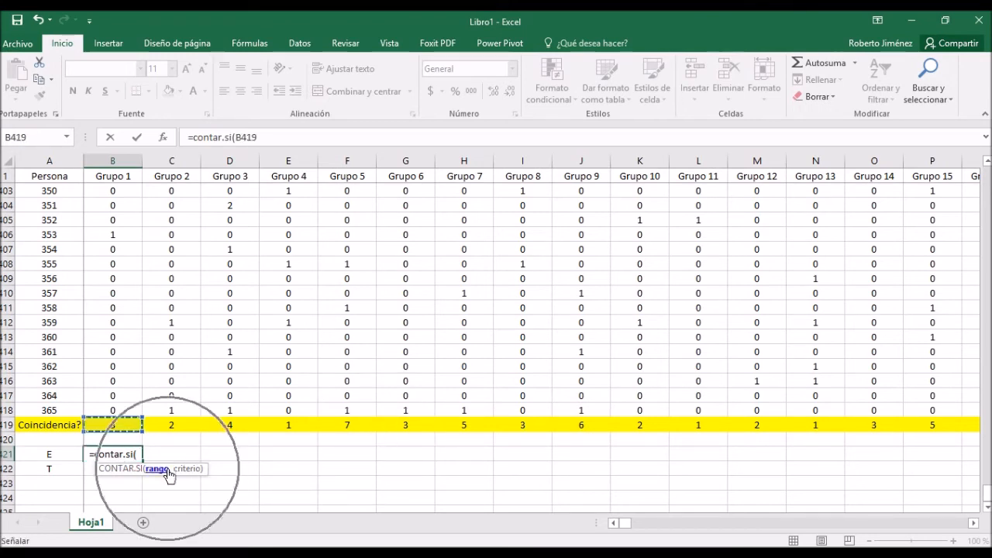
{"action": "key", "text": "ctrl+shift+Right"}
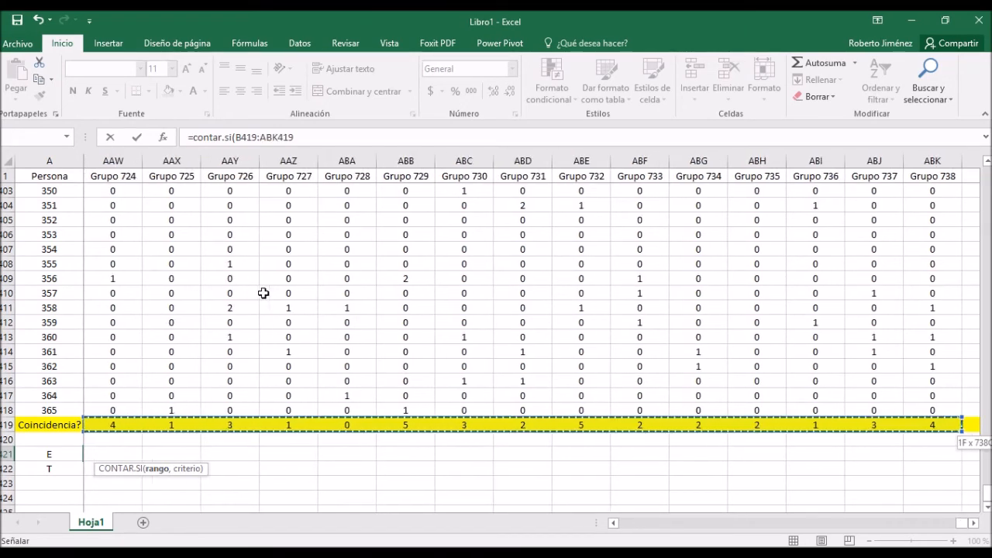
{"action": "key", "text": "ctrl"}
{"action": "key", "text": "ctrl"}
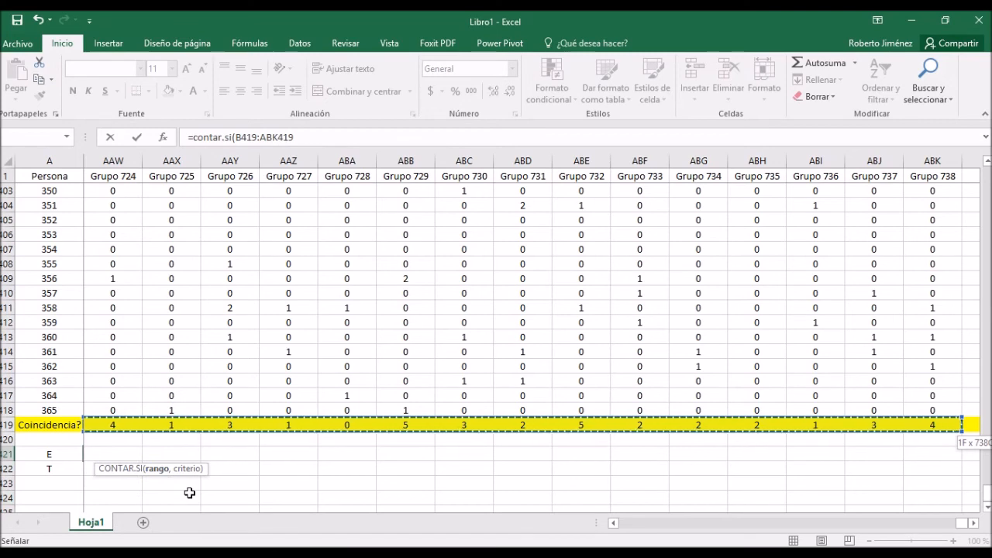
{"action": "type", "text": ",\">0"}
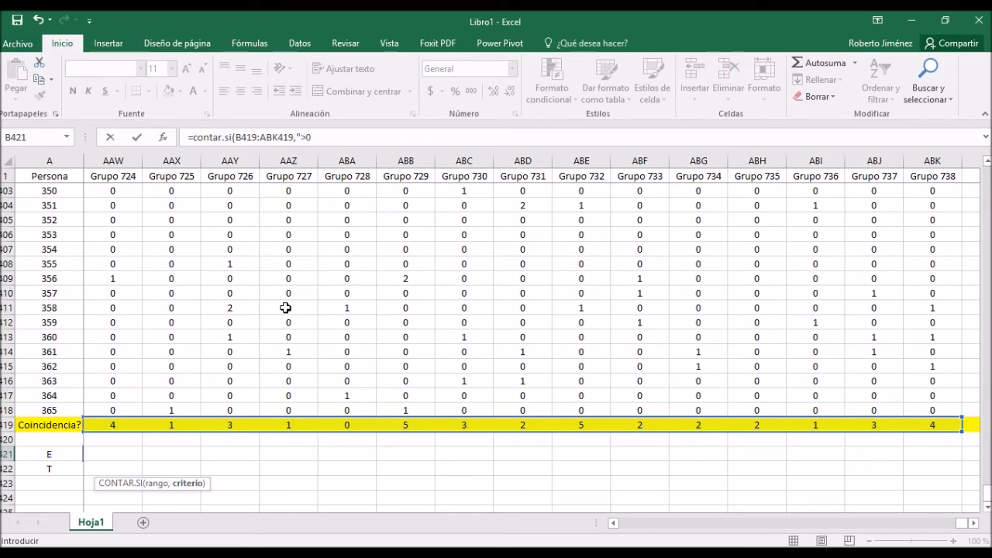
{"action": "type", "text": "\""}
{"action": "key", "text": "ctrl+Return"}
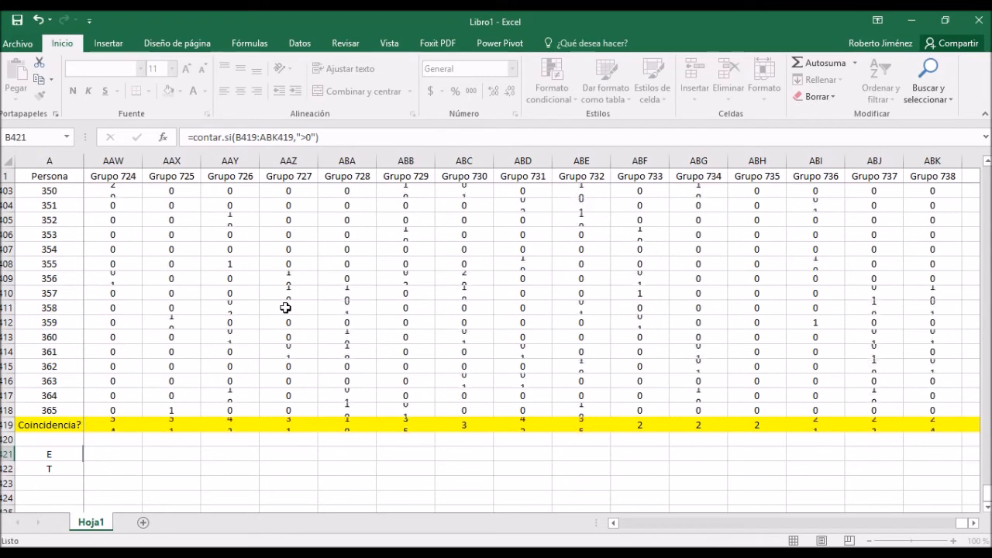
Compare the count of groups with coincidences in B421 against the total number of groups in B422.
{"action": "key", "text": "Down"}
{"action": "key", "text": "Left"}
{"action": "key", "text": "Right"}
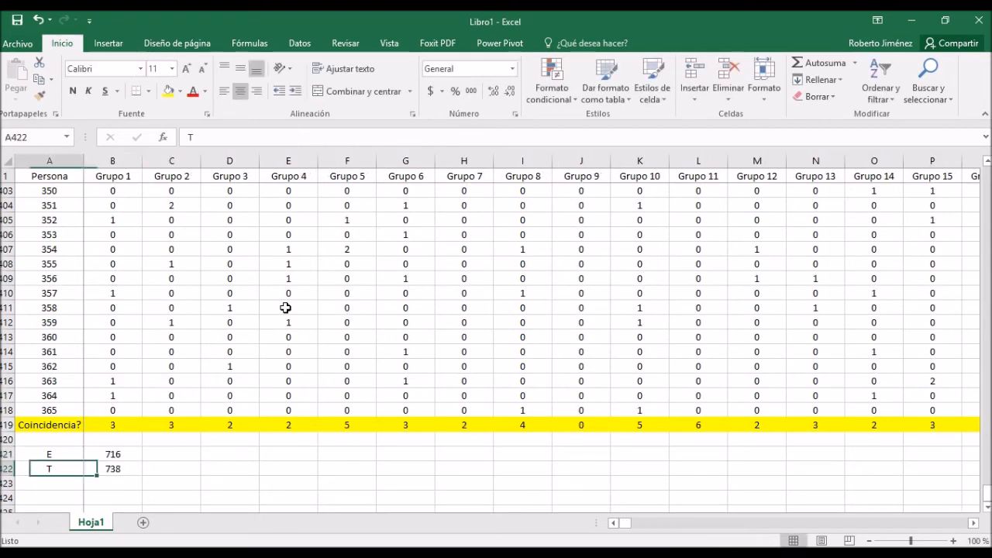
{"action": "key", "text": "Left"}
{"action": "key", "text": "Up"}
{"action": "key", "text": "Right"}
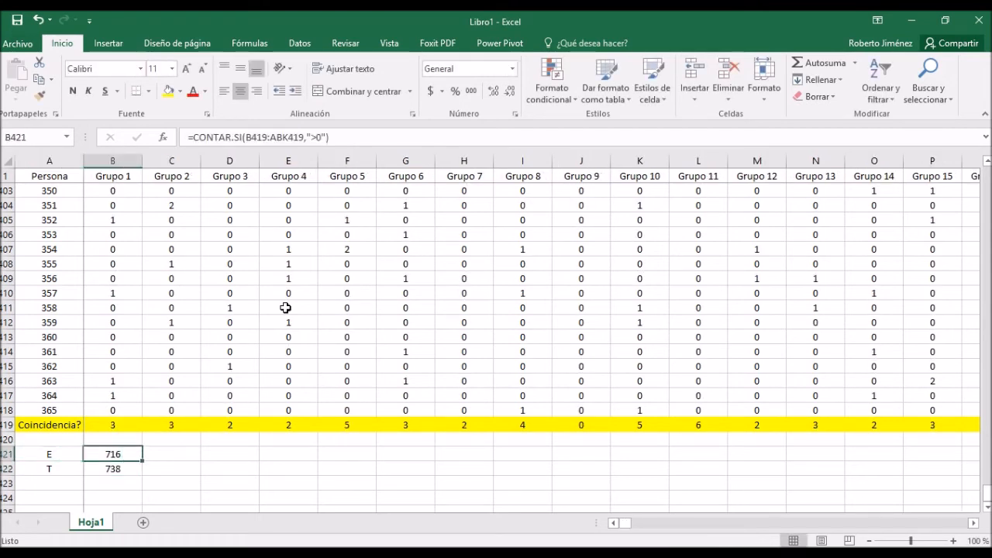
{"action": "key", "text": "Right"}
{"action": "key", "text": "Left"}
{"action": "key", "text": "Left"}
{"action": "key", "text": "Right"}
{"action": "key", "text": "Right"}
{"action": "key", "text": "Left"}
{"action": "key", "text": "Left"}
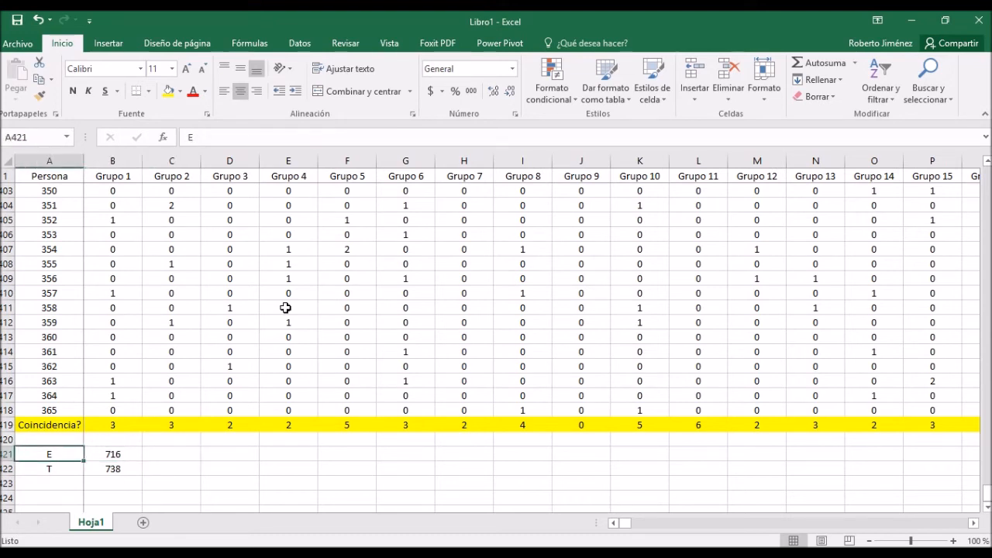
{"action": "key", "text": "Right"}
{"action": "key", "text": "Down"}
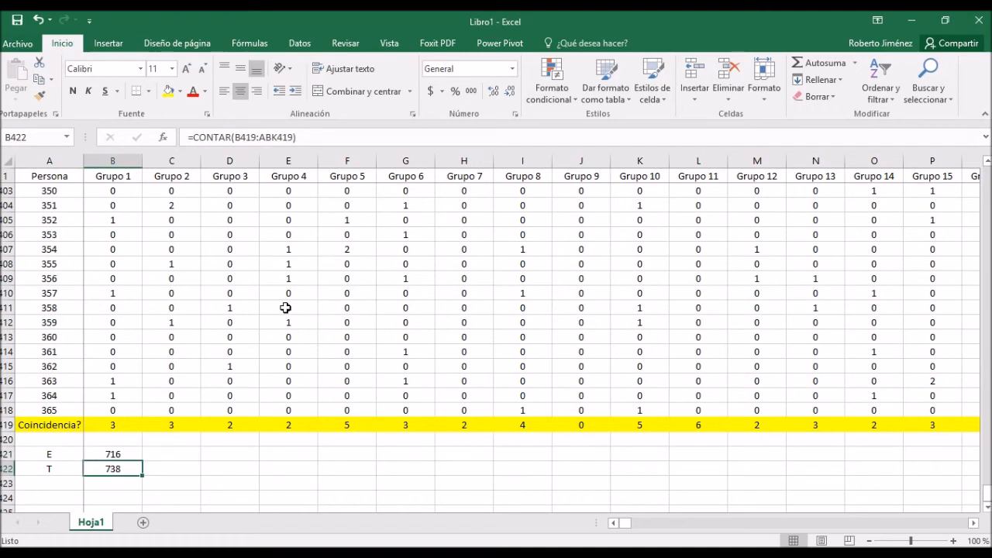
Calculate the proportion of groups with coincidences in C421 with =B421/B422.
{"action": "key", "text": "Up"}
{"action": "key", "text": "Right"}
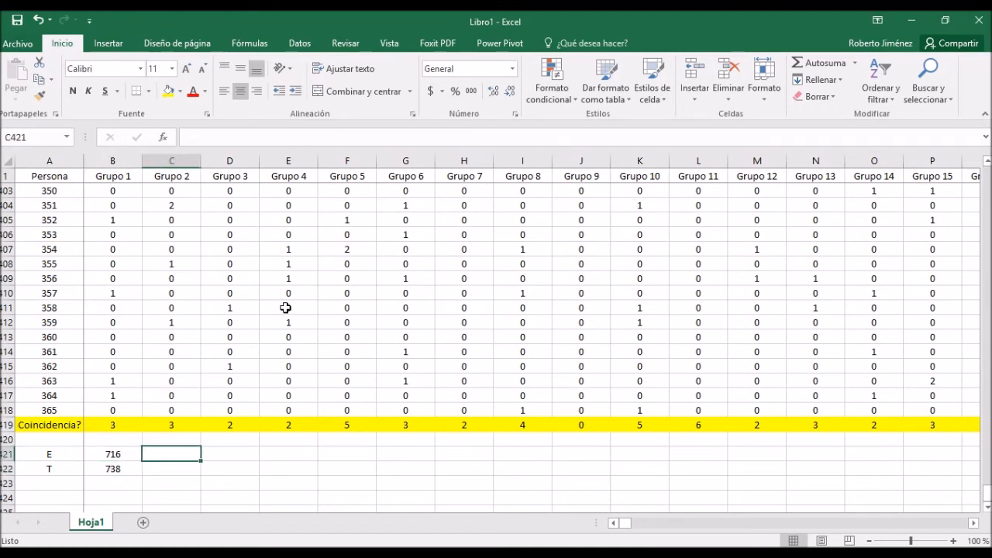
{"action": "type", "text": "="}
{"action": "key", "text": "Left"}
{"action": "type", "text": "/"}
{"action": "key", "text": "Left"}
{"action": "key", "text": "Down"}
{"action": "key", "text": "ctrl+Return"}
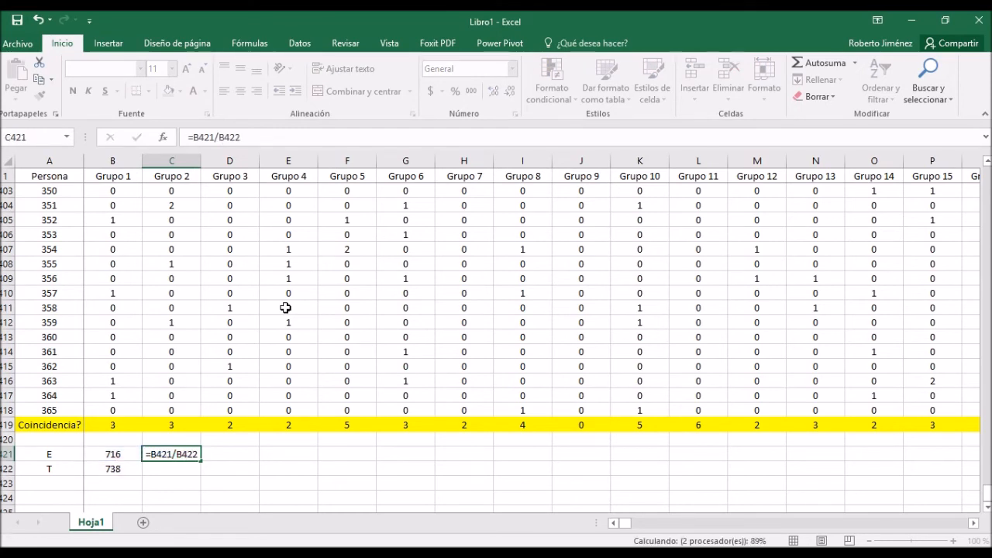
Format the proportion in C421 as a percentage with two decimal places.
{"action": "key", "text": "Up"}
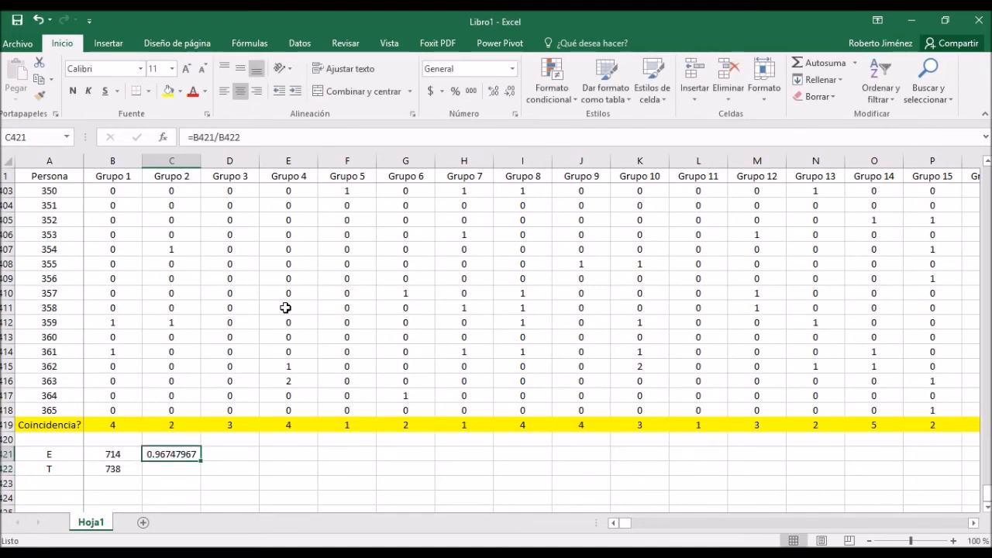
{"action": "left_click", "coordinate": [456, 90]}
{"action": "left_click", "coordinate": [492, 89]}
{"action": "left_click", "coordinate": [493, 89]}
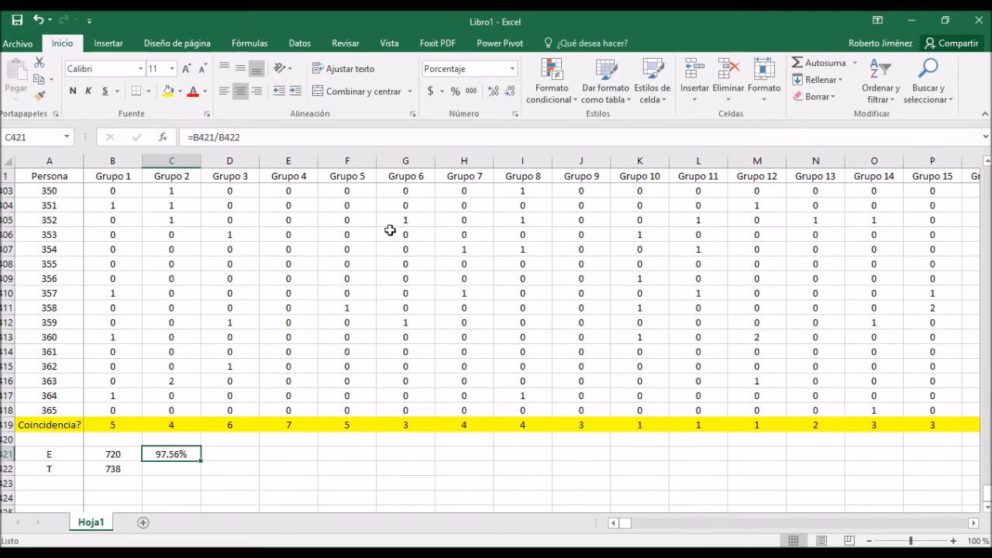
Emphasize the percentage in C421 with a yellow fill and bold red text.
{"action": "left_click", "coordinate": [166, 91]}
{"action": "left_click", "coordinate": [71, 90]}
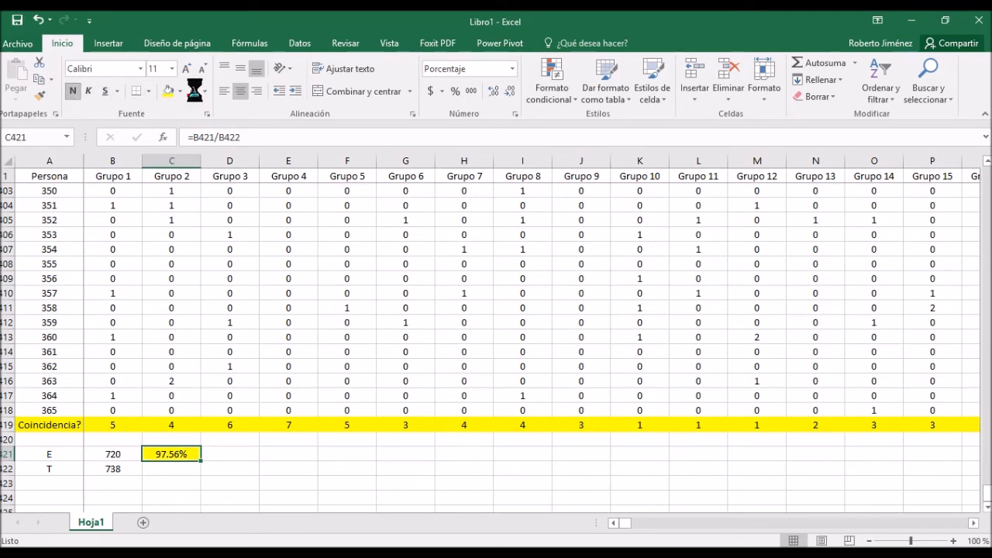
{"action": "left_click", "coordinate": [193, 91]}
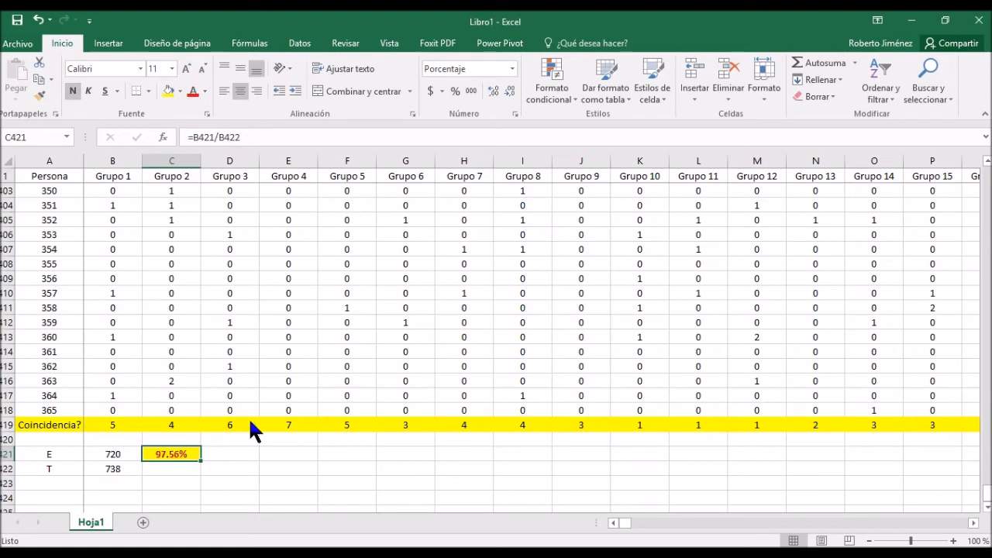
Add the labels min in E421 and max in E422 beside the simulated coincidence percentage.
{"action": "left_click", "coordinate": [240, 460]}
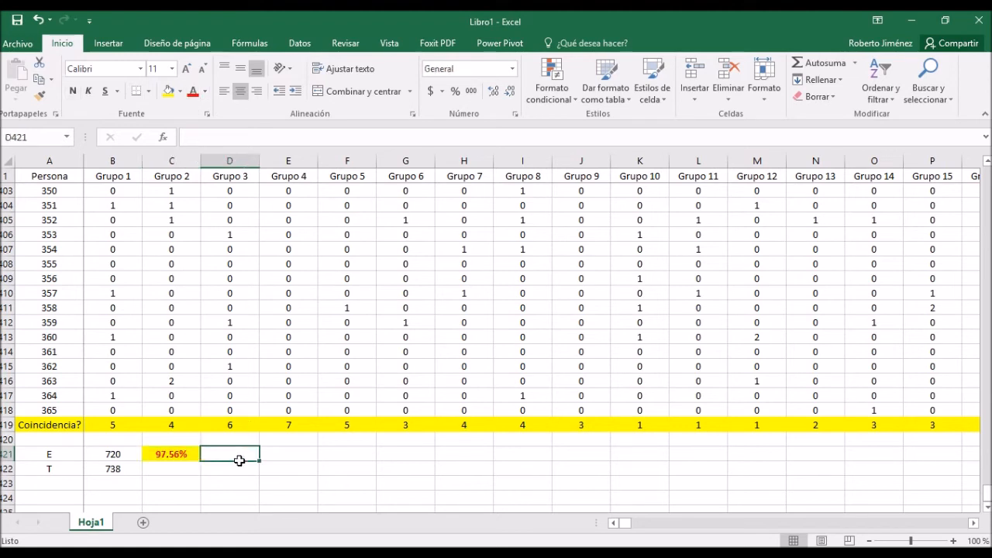
{"action": "left_click", "coordinate": [184, 456]}
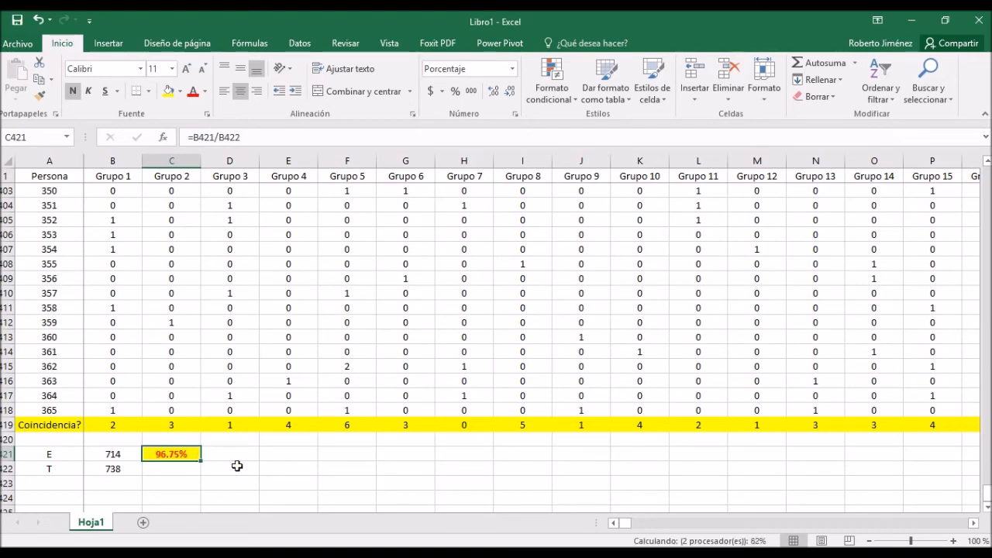
{"action": "left_click", "coordinate": [284, 454]}
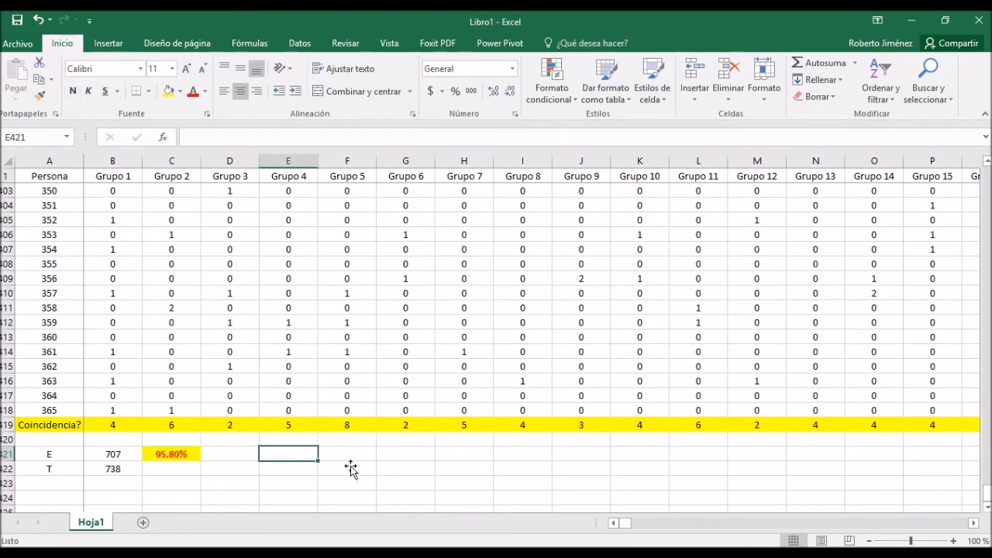
{"action": "type", "text": "min"}
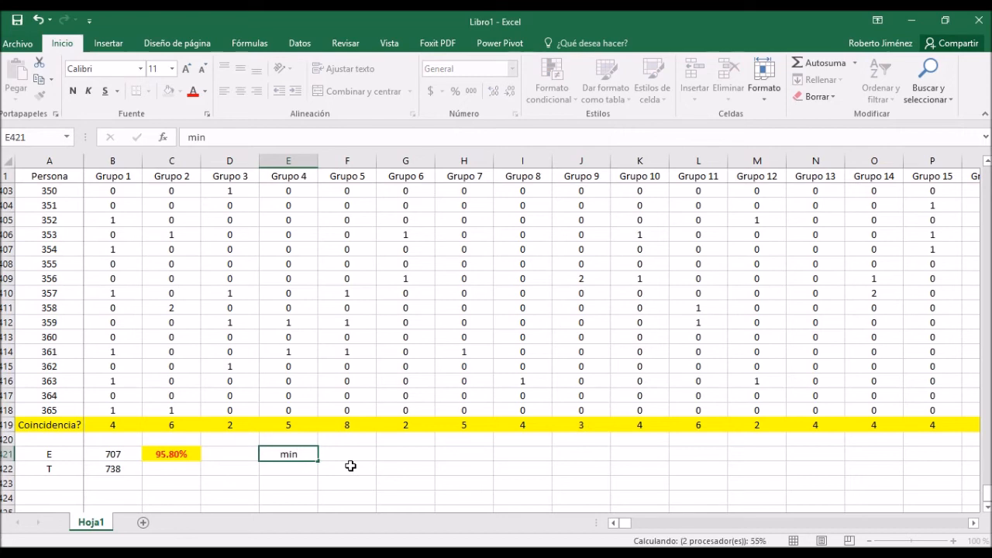
{"action": "key", "text": "Return"}
{"action": "type", "text": "max"}
{"action": "key", "text": "ctrl+Return"}
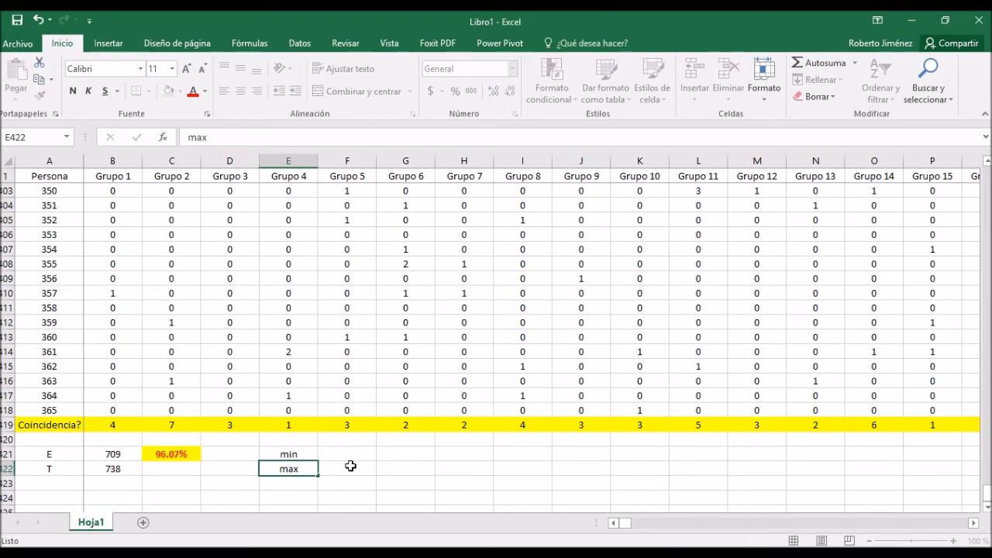
{"action": "key", "text": "Return"}
Watch the percentage in C421 over repeated recalculations and record 95.8 as the minimum in F421.
{"action": "left_click", "coordinate": [349, 453]}
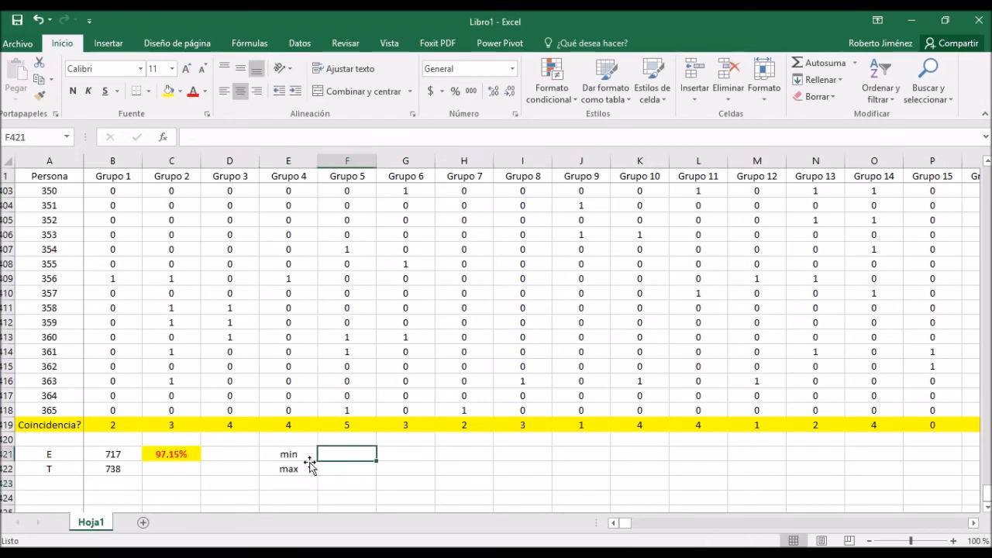
{"action": "left_click", "coordinate": [412, 454]}
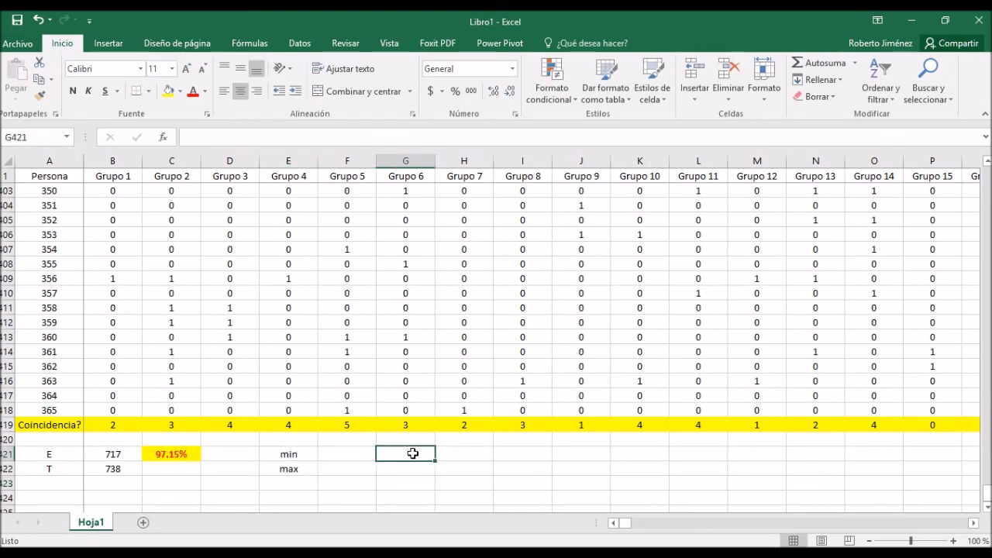
{"action": "key", "text": "Left"}
{"action": "key", "text": "Left"}
{"action": "key", "text": "Left"}
{"action": "key", "text": "Left"}
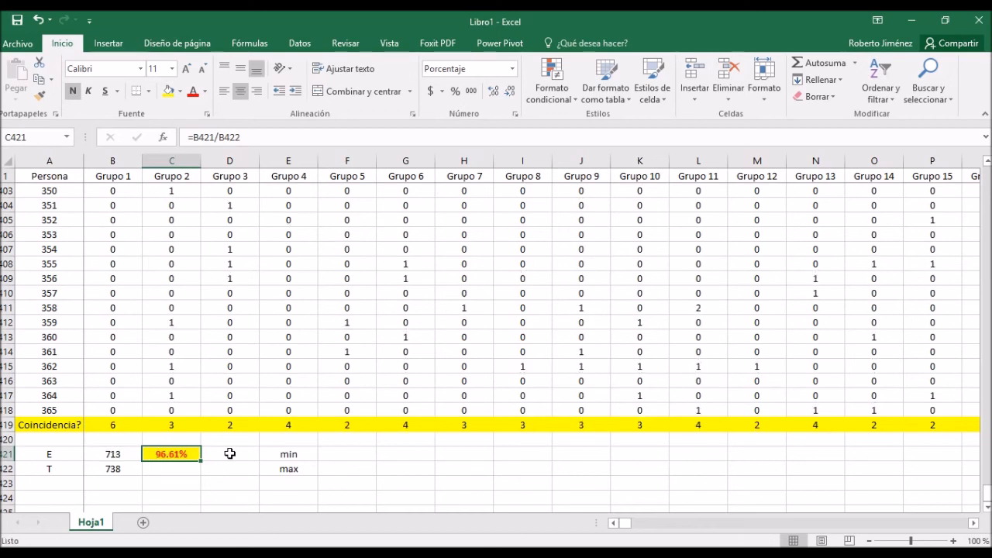
{"action": "left_click", "coordinate": [341, 459]}
{"action": "type", "text": "95.8"}
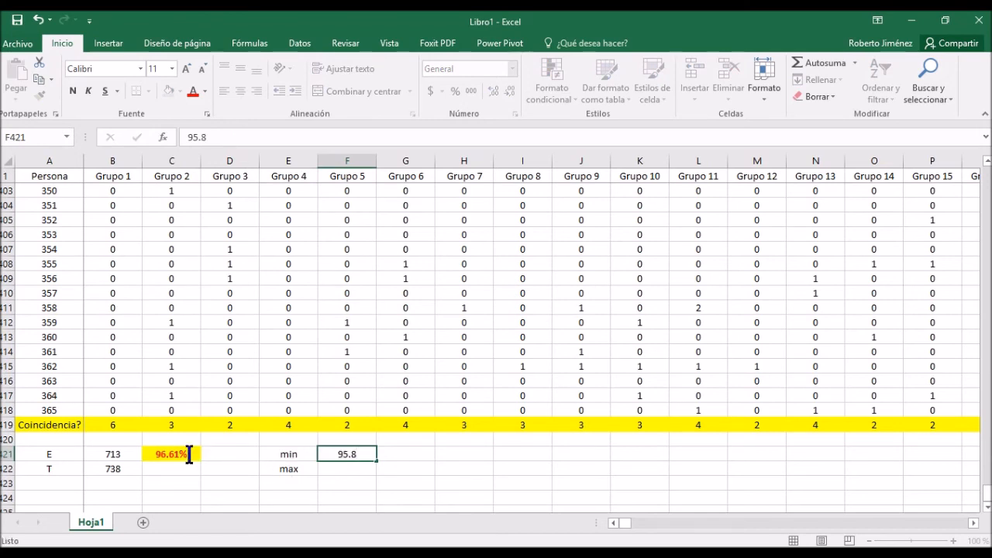
{"action": "key", "text": "Return"}
Recalculate the simulation a few more times and record 97.56 as the maximum in F422.
{"action": "left_click", "coordinate": [189, 454]}
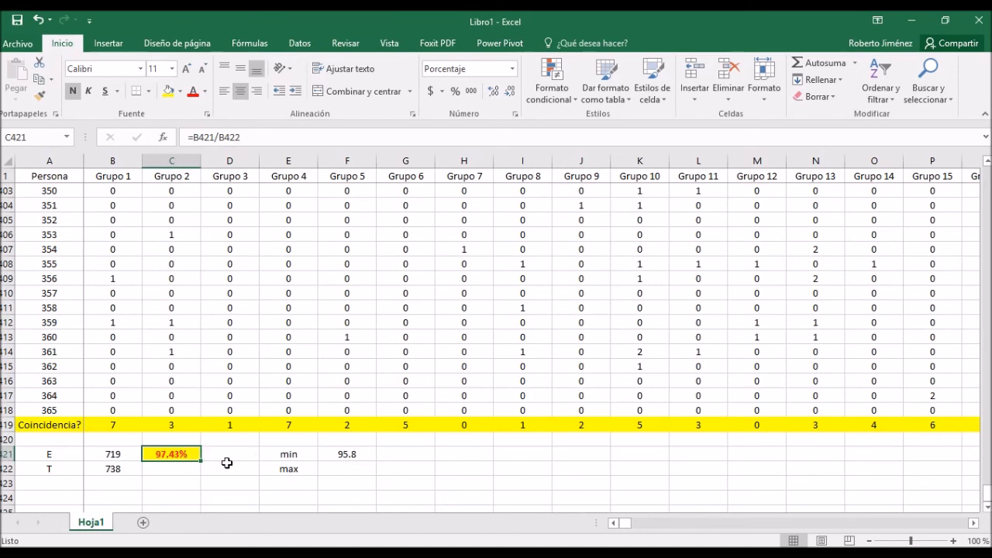
{"action": "key", "text": "F9"}
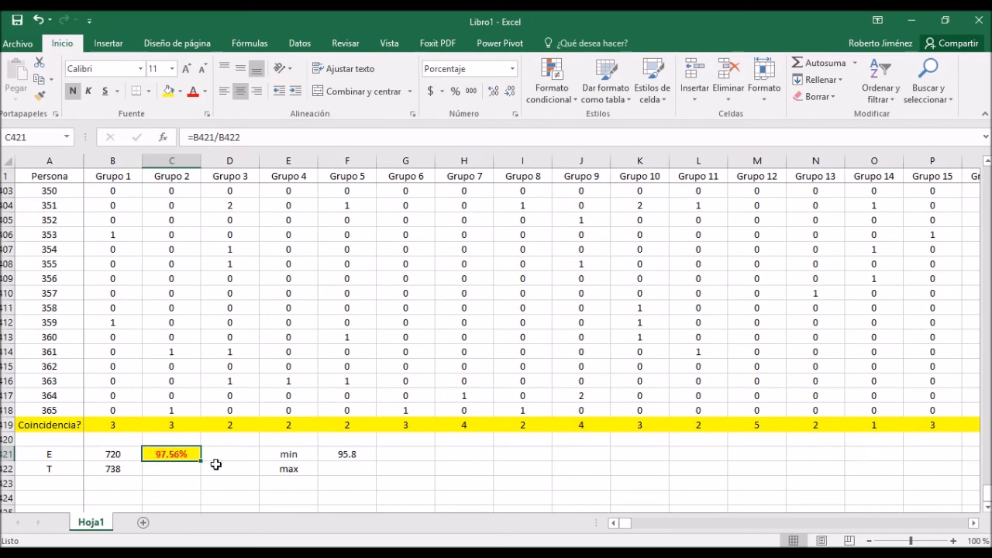
{"action": "key", "text": "F9"}
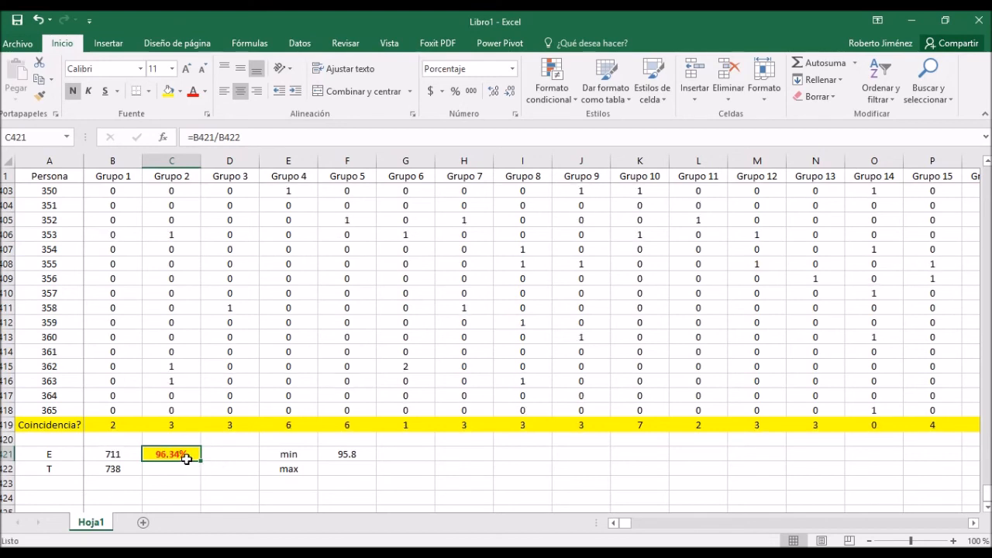
{"action": "left_click", "coordinate": [343, 469]}
{"action": "type", "text": "97.56"}
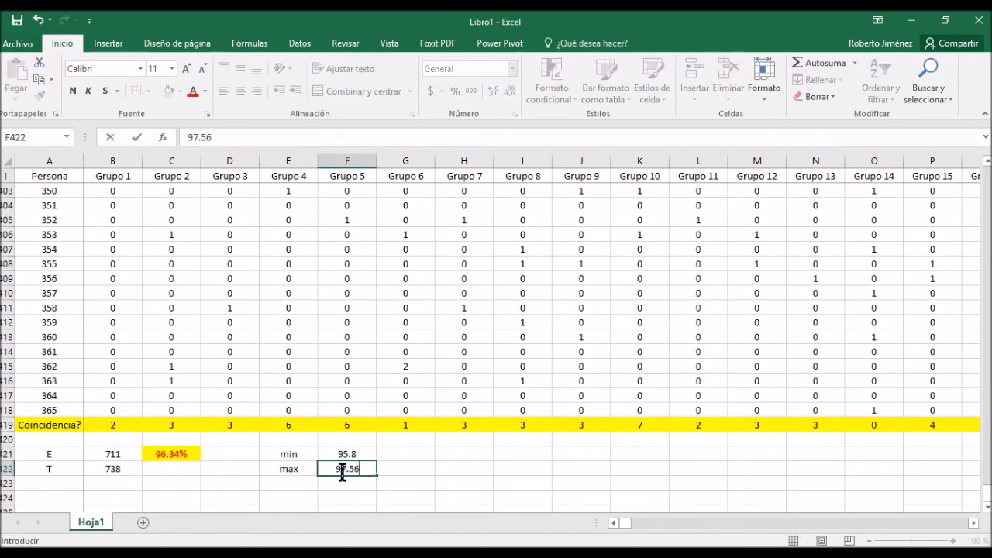
{"action": "key", "text": "ctrl+Return"}
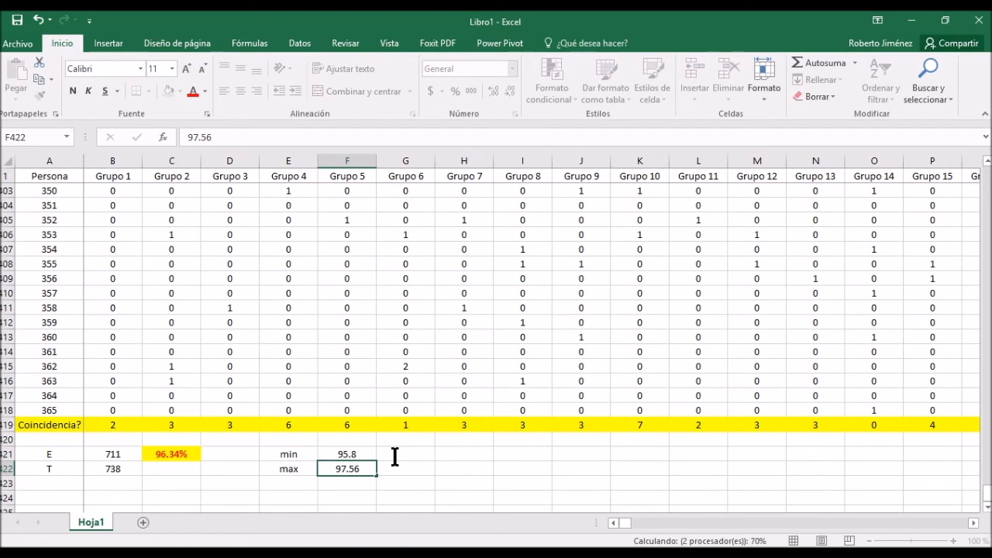
Calculate the average of the minimum and maximum in G421 with =PROMEDIO(F421:F422).
{"action": "left_click", "coordinate": [395, 458]}
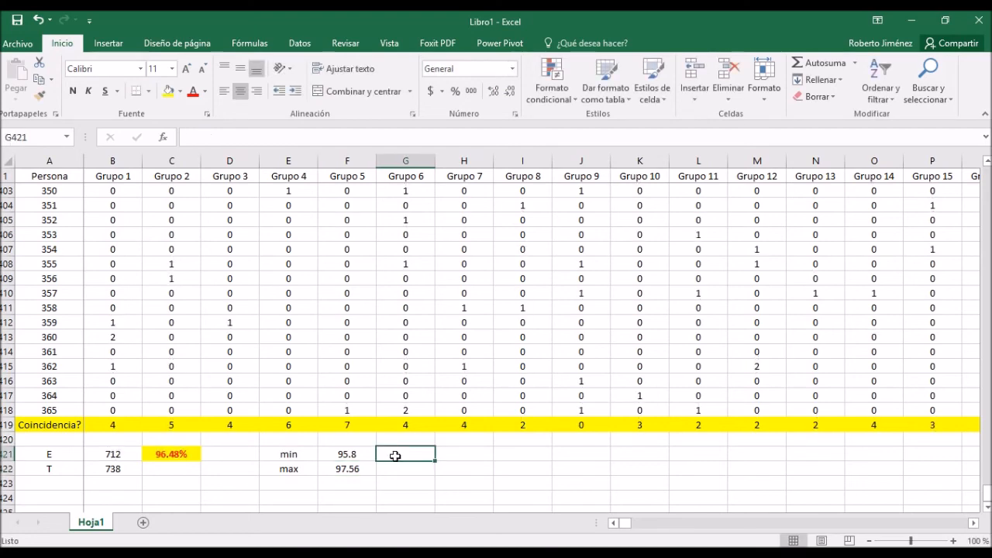
{"action": "type", "text": "="}
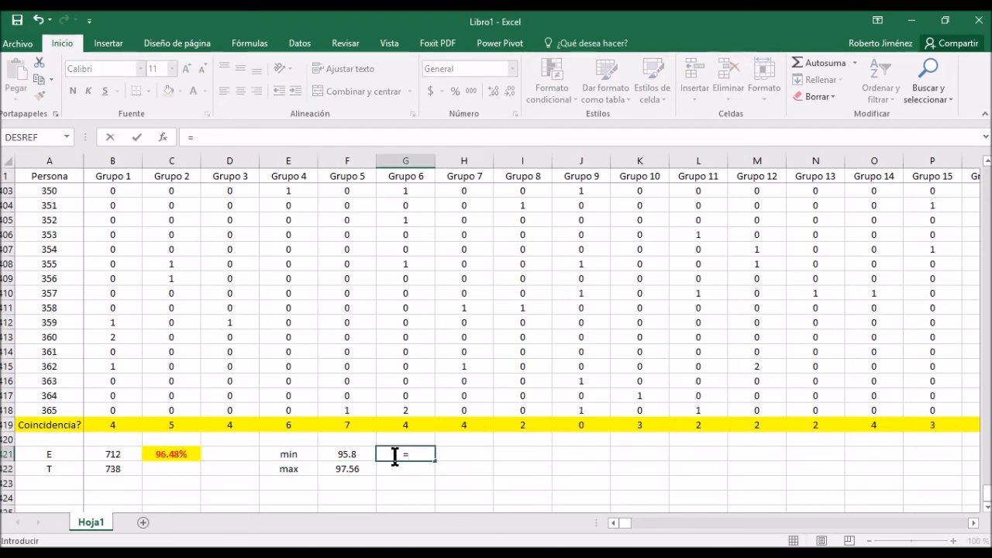
{"action": "type", "text": "promedio"}
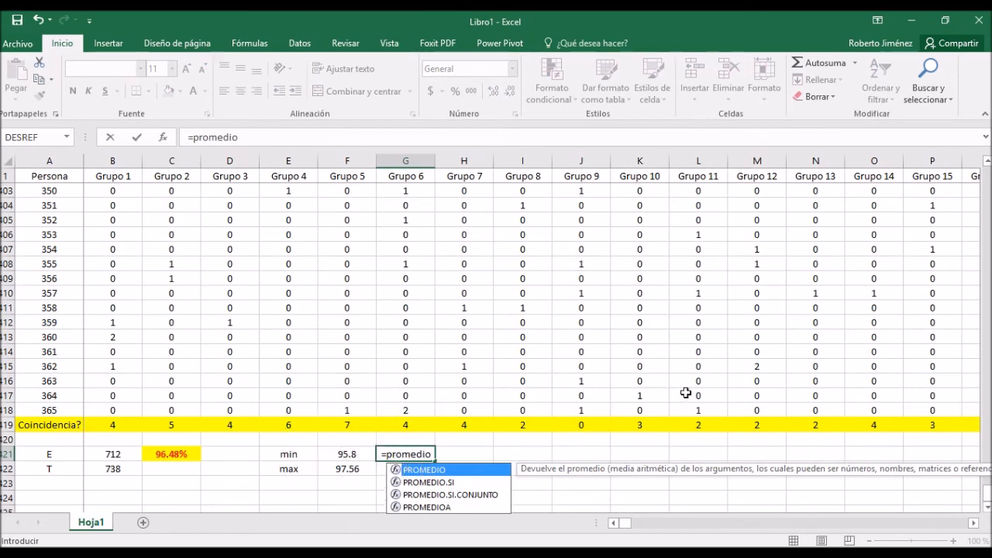
{"action": "type", "text": "("}
{"action": "key", "text": "Left"}
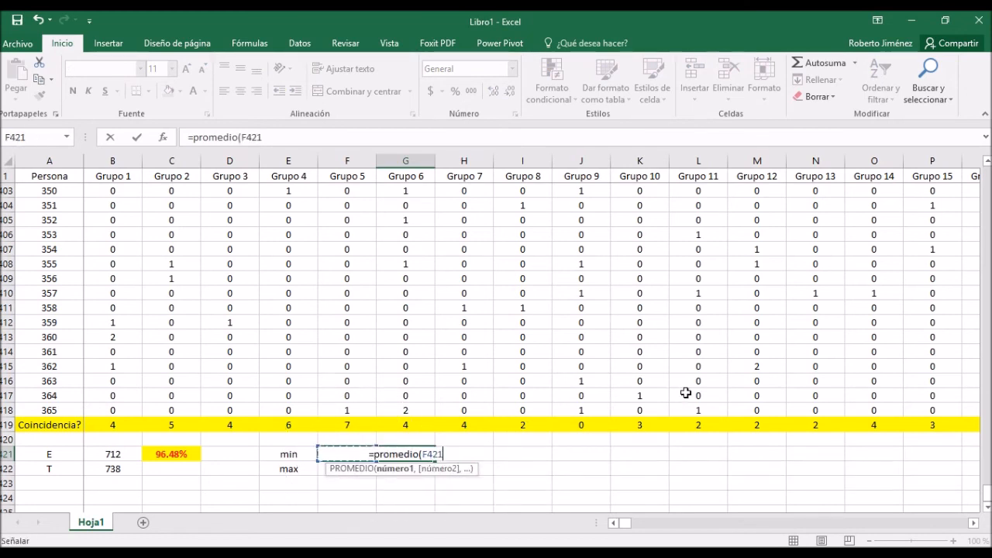
{"action": "key", "text": "shift+Down"}
{"action": "type", "text": ")"}
{"action": "key", "text": "ctrl+Return"}
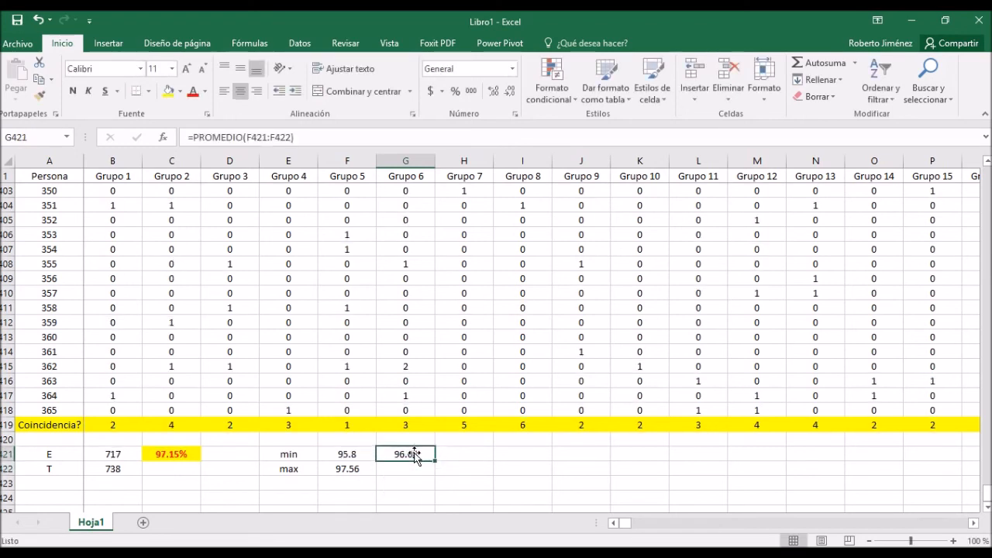
Emphasize the average in G421 with a yellow fill and bold red text.
{"action": "left_click", "coordinate": [186, 91]}
{"action": "left_click", "coordinate": [167, 91]}
{"action": "left_click", "coordinate": [72, 91]}
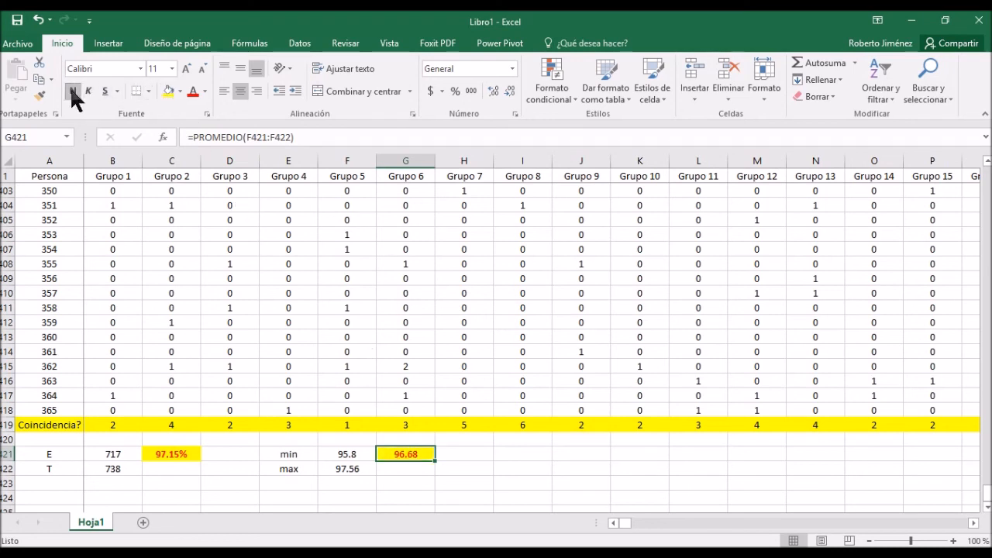
Review the average in G421 and switch to the browser's Wikipedia birthday paradox graph to compare the probability for 50 people.
{"action": "left_click", "coordinate": [462, 457]}
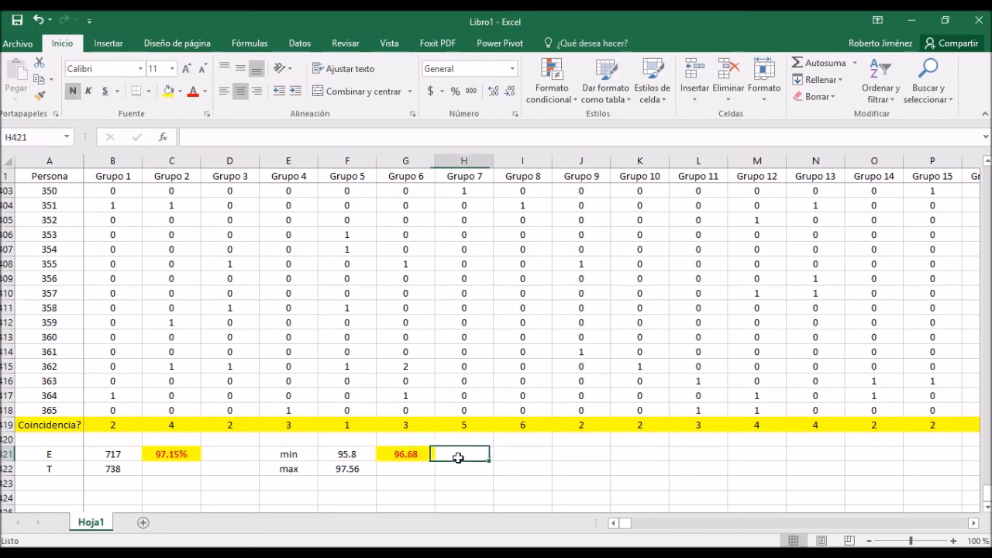
{"action": "left_click", "coordinate": [405, 458]}
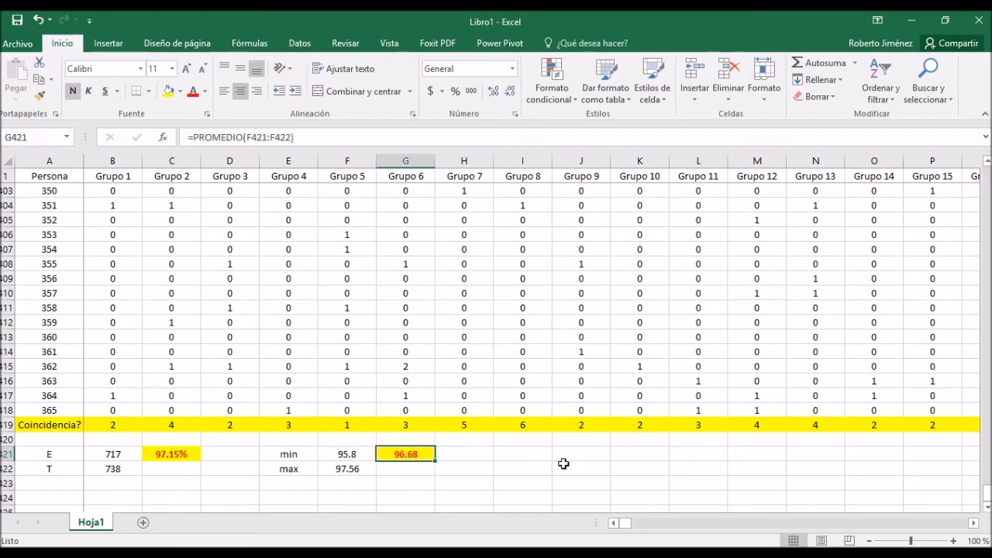
{"action": "left_click", "coordinate": [150, 554]}
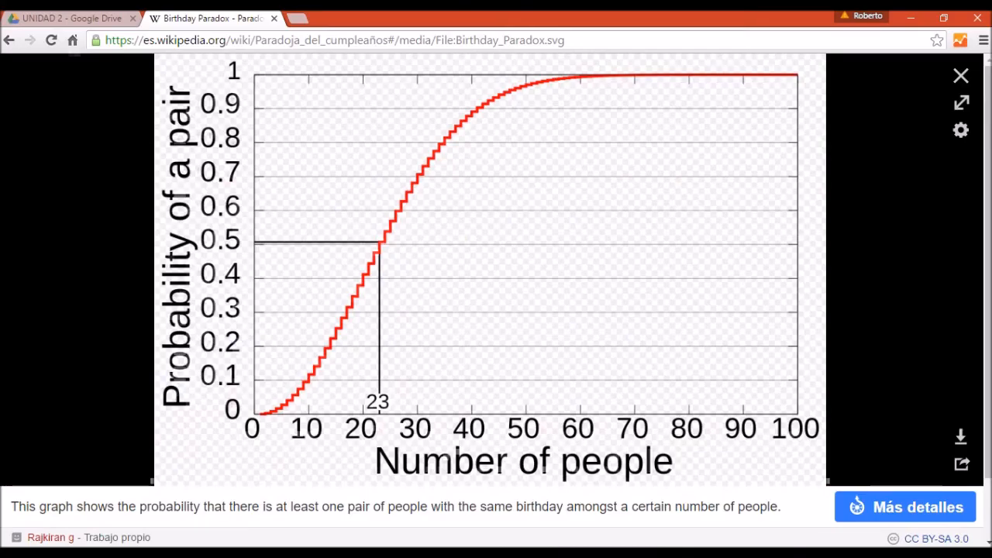